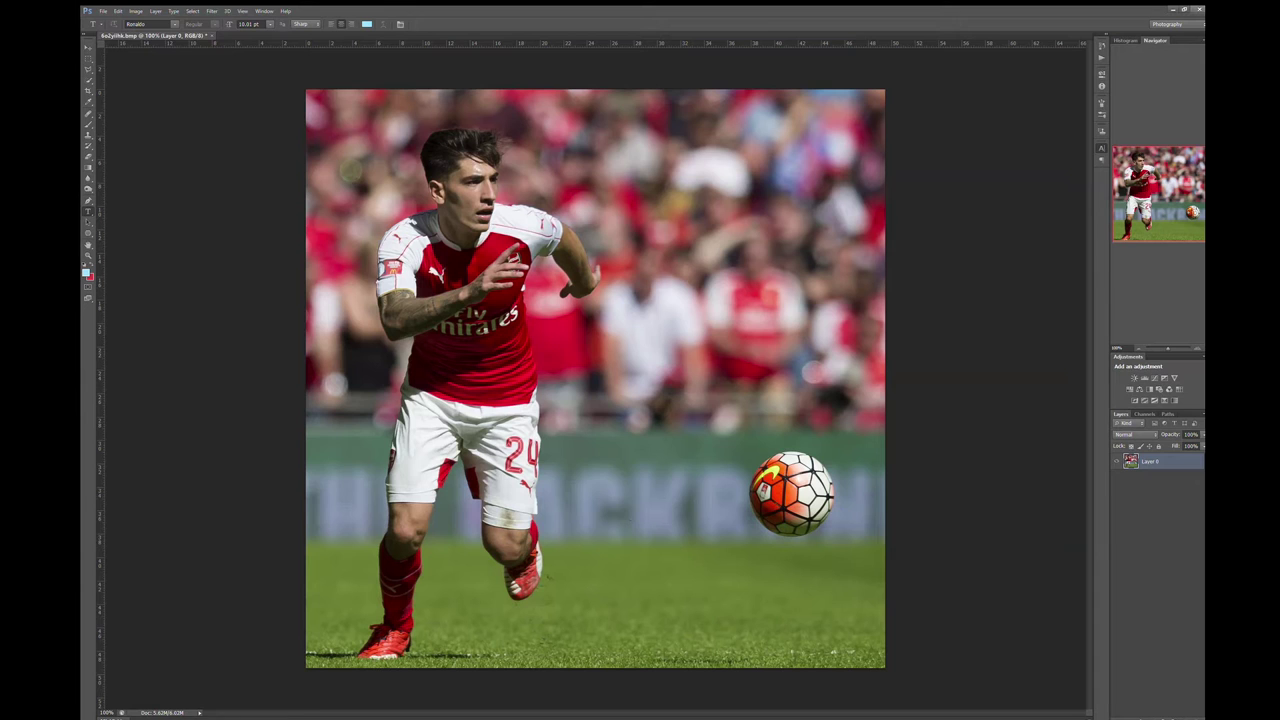
# Cancel the crop to keep the full uncropped photo, and zoom in on the left boot
pyautogui.press('c')
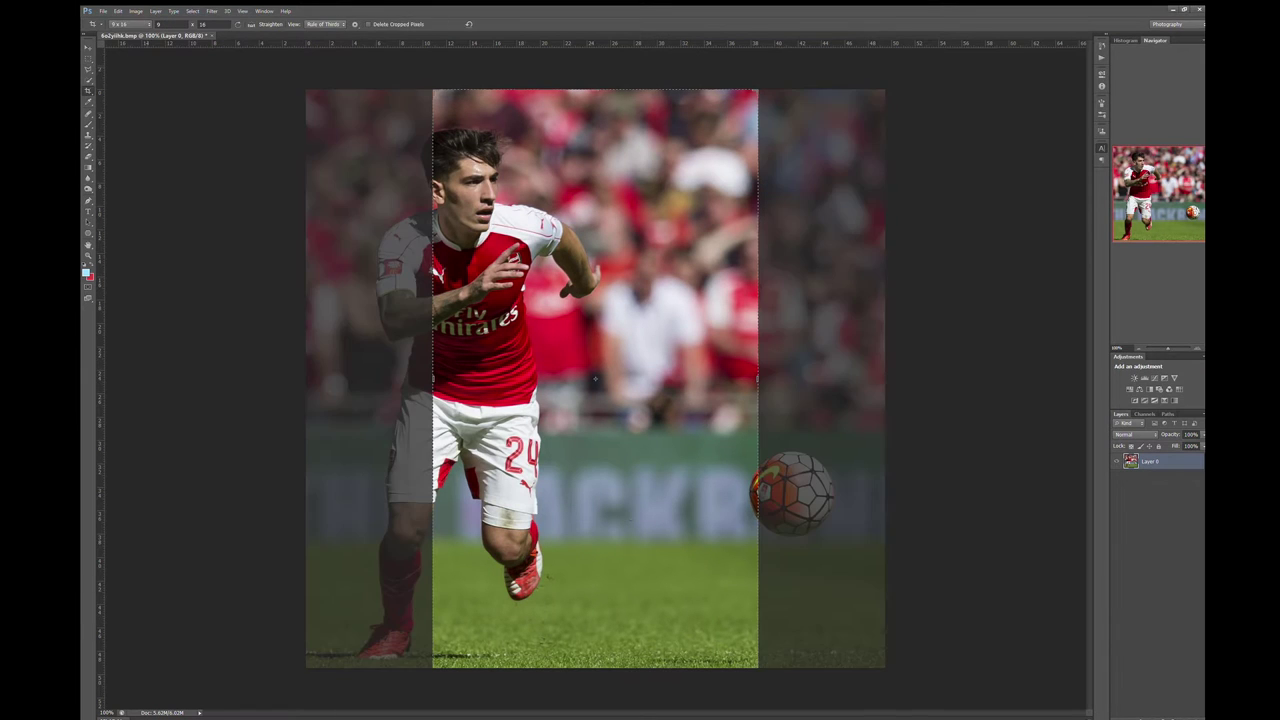
pyautogui.press('Escape')
pyautogui.press('v')
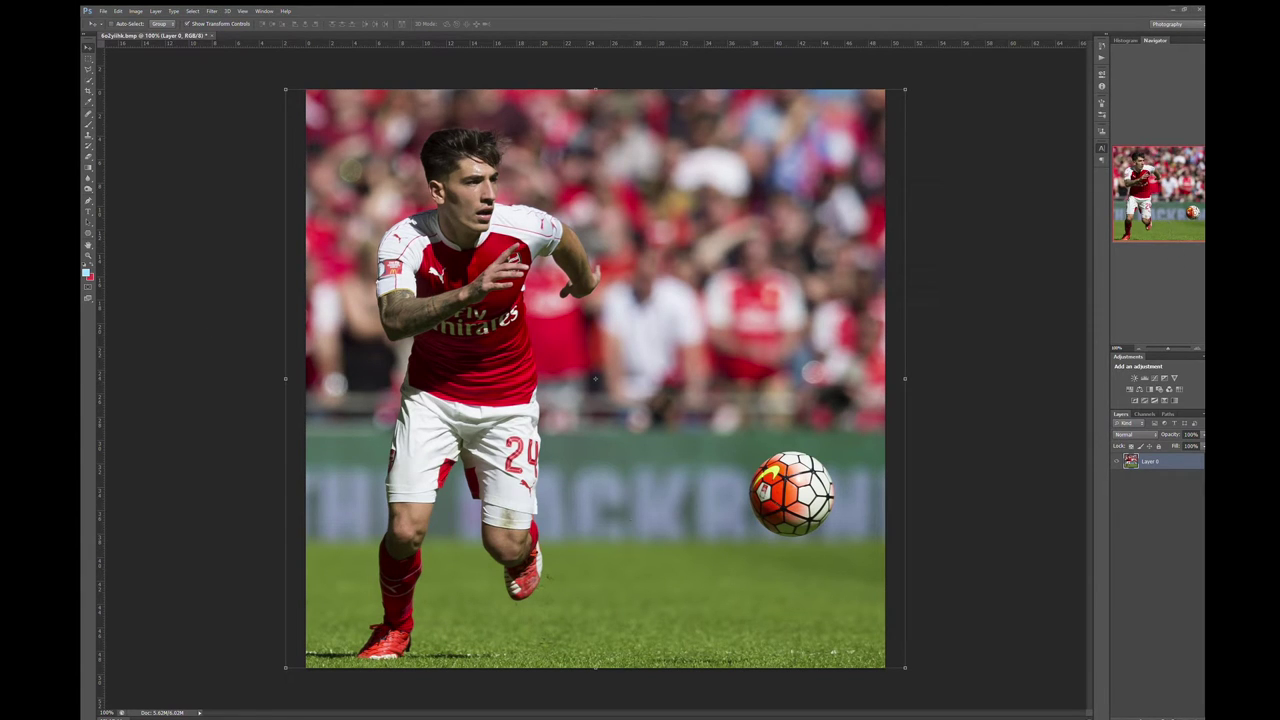
pyautogui.scroll(3, 396, 646)
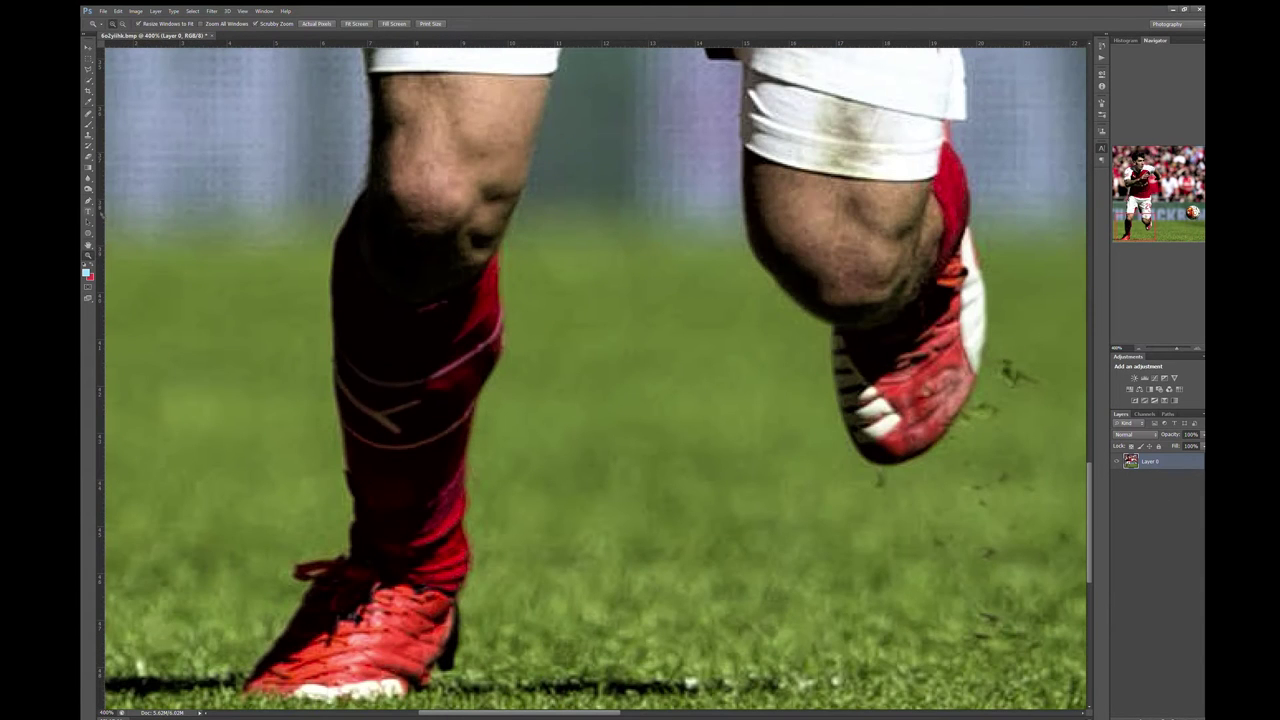
# Start a Pen path at the left boot and trace up the shin to the knee
pyautogui.press('p')
pyautogui.click(350, 555)
pyautogui.click(355, 515)
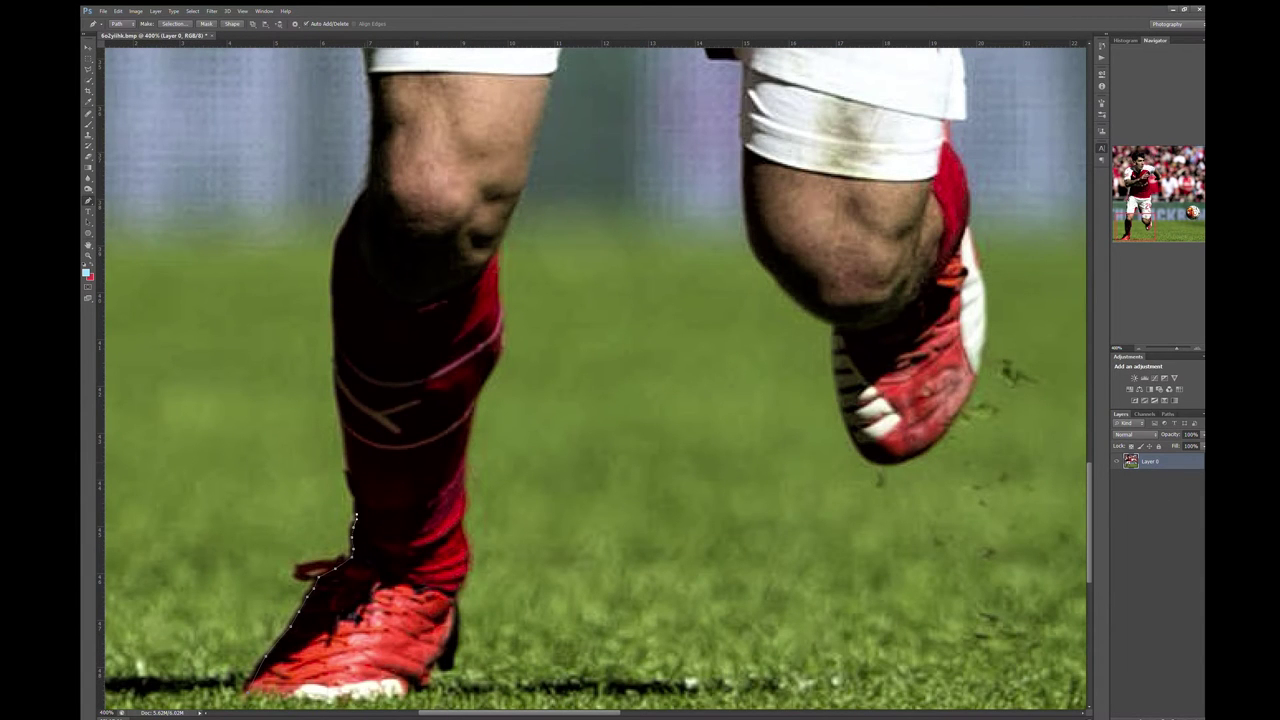
pyautogui.click(350, 480)
pyautogui.click(344, 440)
pyautogui.click(338, 400)
pyautogui.click(333, 337)
pyautogui.click(333, 260)
pyautogui.click(358, 195)
pyautogui.click(375, 130)
pyautogui.click(370, 75)
pyautogui.scroll(5, 370, 75)
pyautogui.scroll(2, 372, 365)
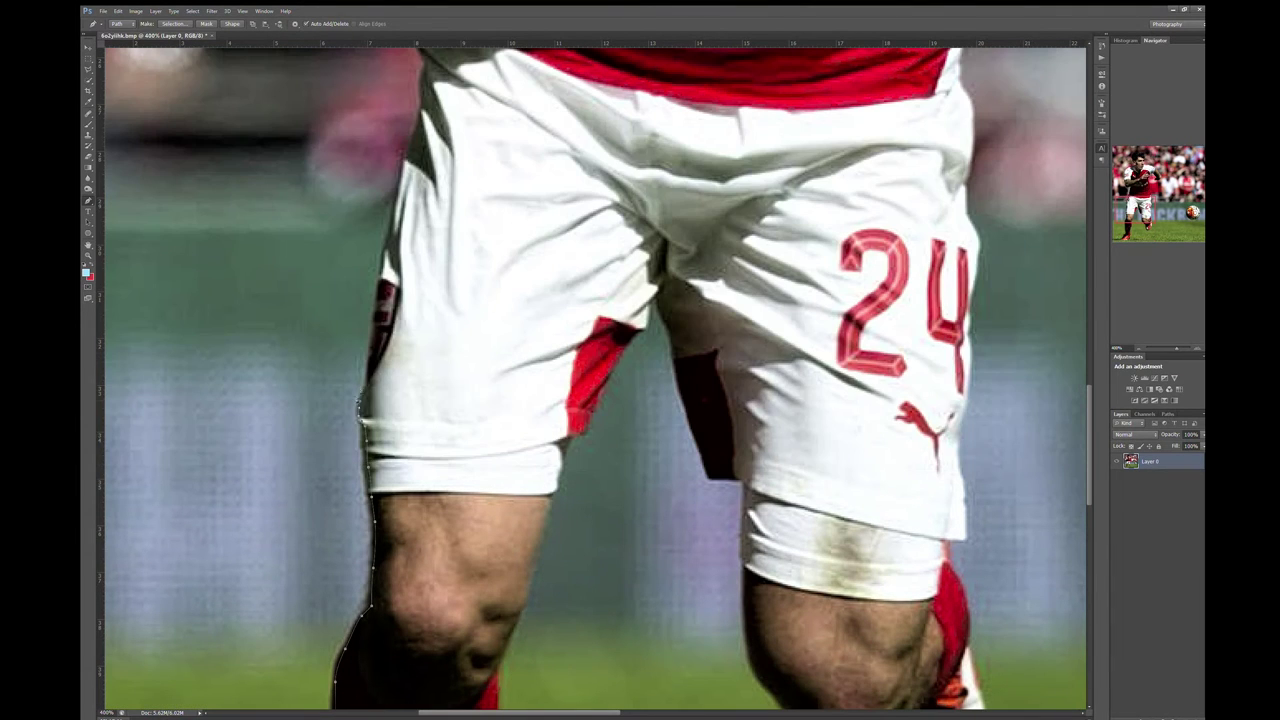
# Trace the left edge of the shorts up to the waistband
pyautogui.click(362, 405)
pyautogui.click(379, 290)
pyautogui.click(393, 220)
pyautogui.click(404, 172)
pyautogui.click(421, 92)
pyautogui.scroll(5, 421, 92)
# Trace the shirt's side up to the armpit and along the underside of the arm
pyautogui.click(421, 380)
pyautogui.click(437, 338)
pyautogui.click(464, 215)
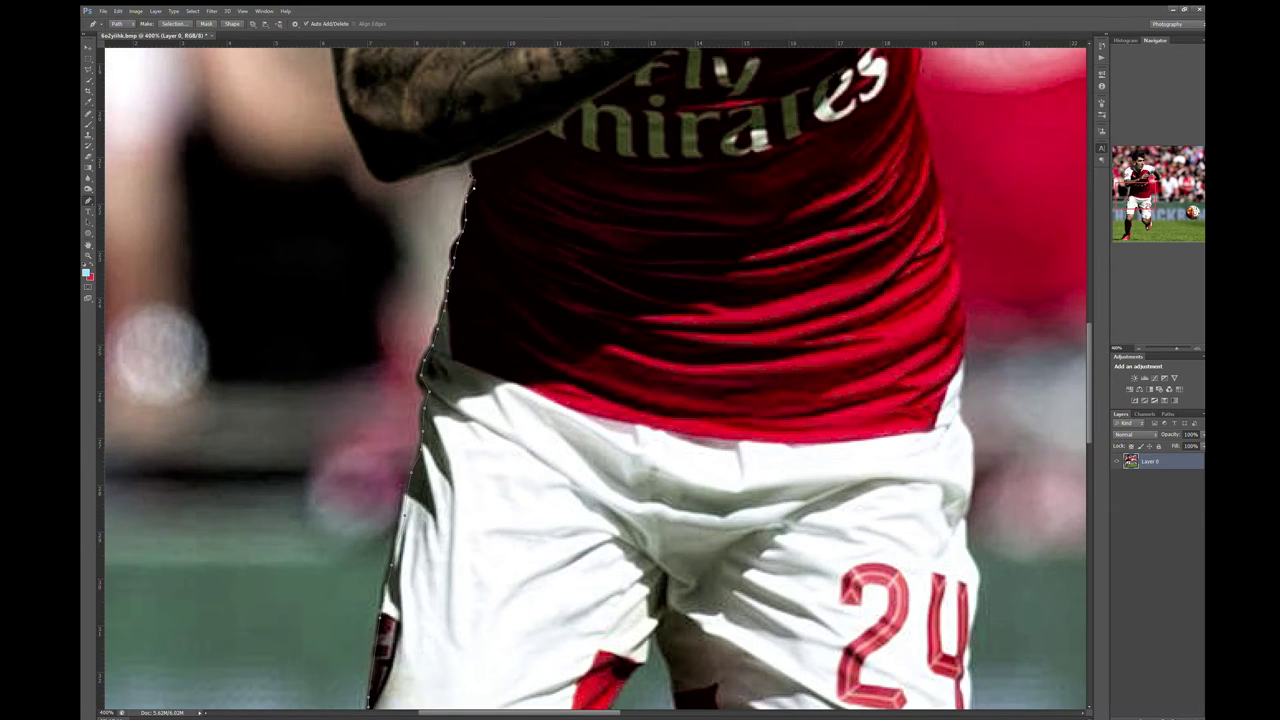
pyautogui.click(471, 163)
pyautogui.click(381, 182)
pyautogui.click(356, 145)
pyautogui.click(342, 110)
pyautogui.click(336, 74)
pyautogui.scroll(4, 336, 74)
# Continue the path along the arm's edge and up the sleeve
pyautogui.click(326, 282)
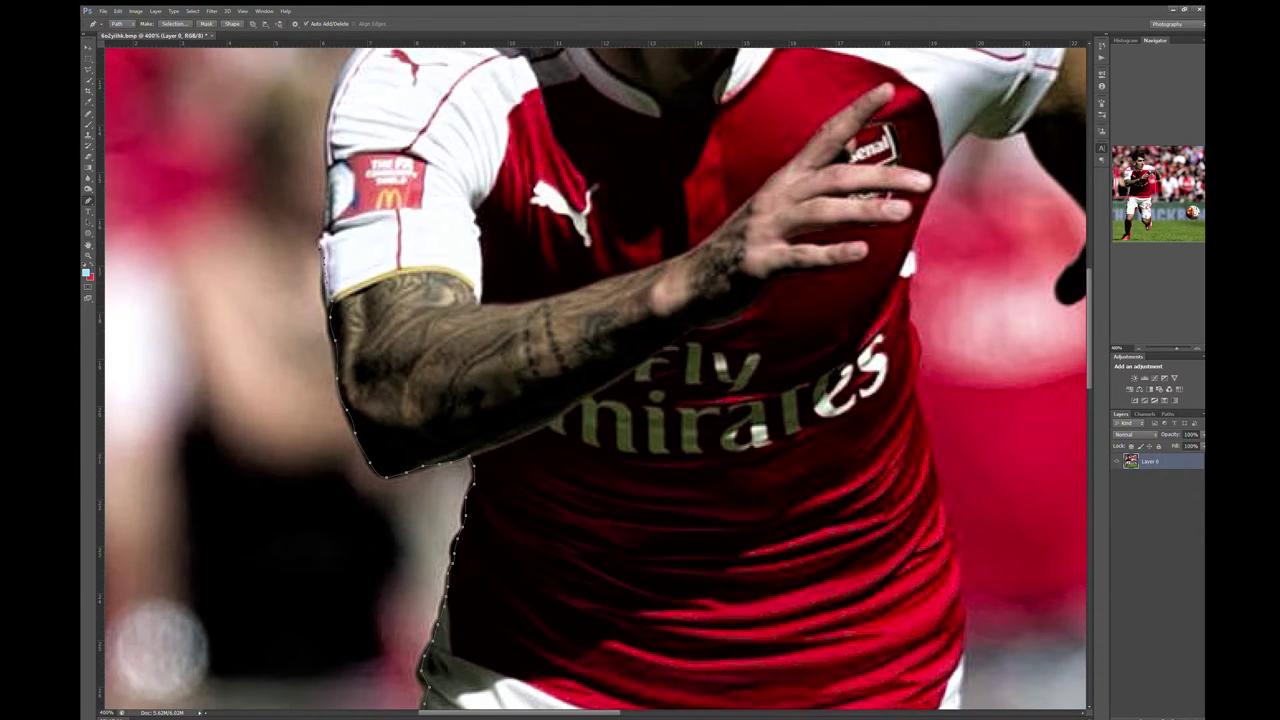
pyautogui.click(320, 238)
pyautogui.click(334, 100)
pyautogui.click(352, 60)
pyautogui.scroll(3, 352, 60)
# Trace along the shoulder, collar and neck up to the ear
pyautogui.click(410, 262)
pyautogui.click(470, 232)
pyautogui.click(567, 209)
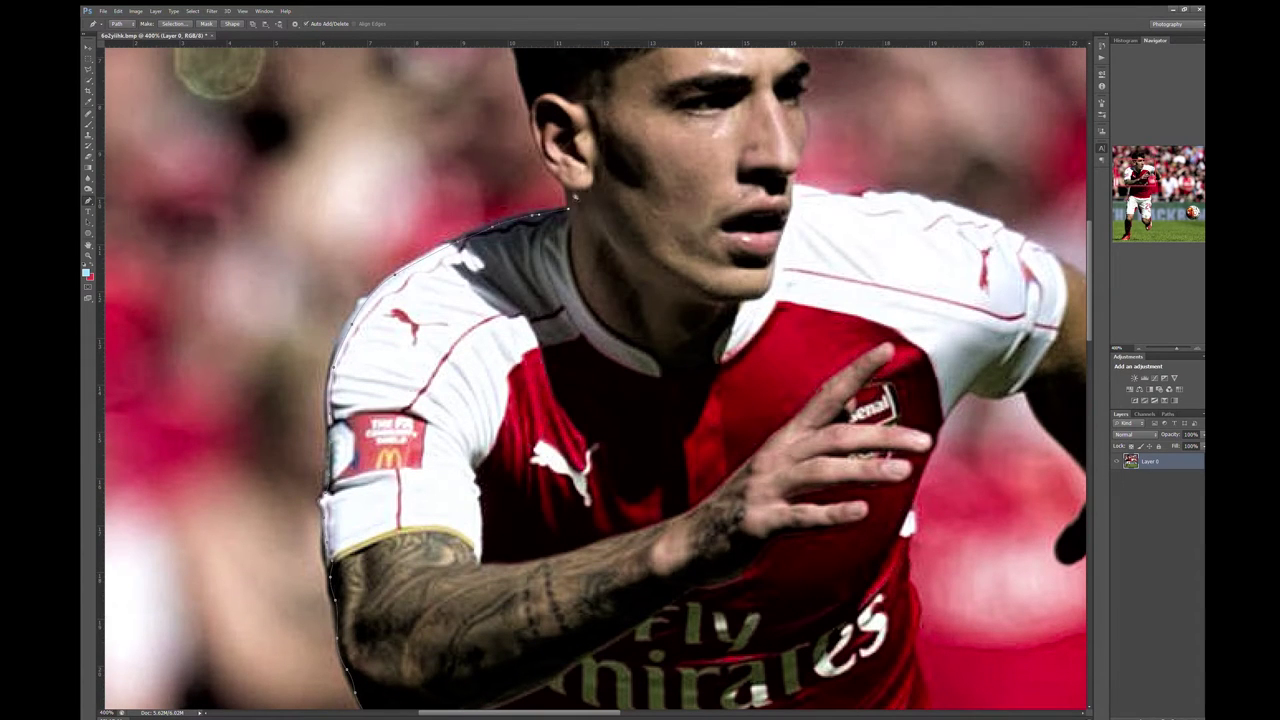
pyautogui.click(544, 162)
pyautogui.click(519, 76)
pyautogui.scroll(3, 519, 76)
# Trace along the hairline and across the top of the hair
pyautogui.click(510, 277)
pyautogui.click(500, 241)
pyautogui.click(506, 198)
pyautogui.click(540, 146)
pyautogui.click(618, 131)
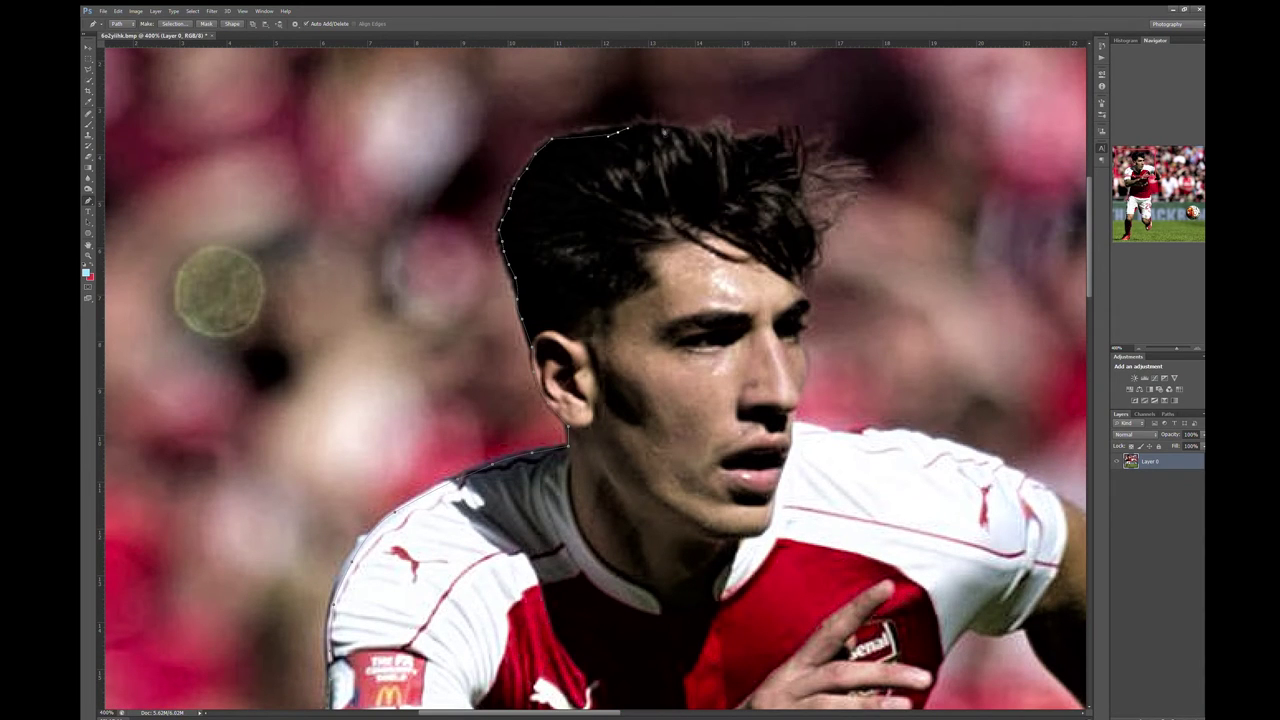
pyautogui.click(666, 128)
pyautogui.click(734, 141)
pyautogui.click(787, 145)
pyautogui.click(798, 185)
# Trace down the right side of the hair
pyautogui.click(789, 217)
pyautogui.click(797, 229)
pyautogui.click(810, 253)
pyautogui.click(803, 283)
pyautogui.scroll(-2, 804, 165)
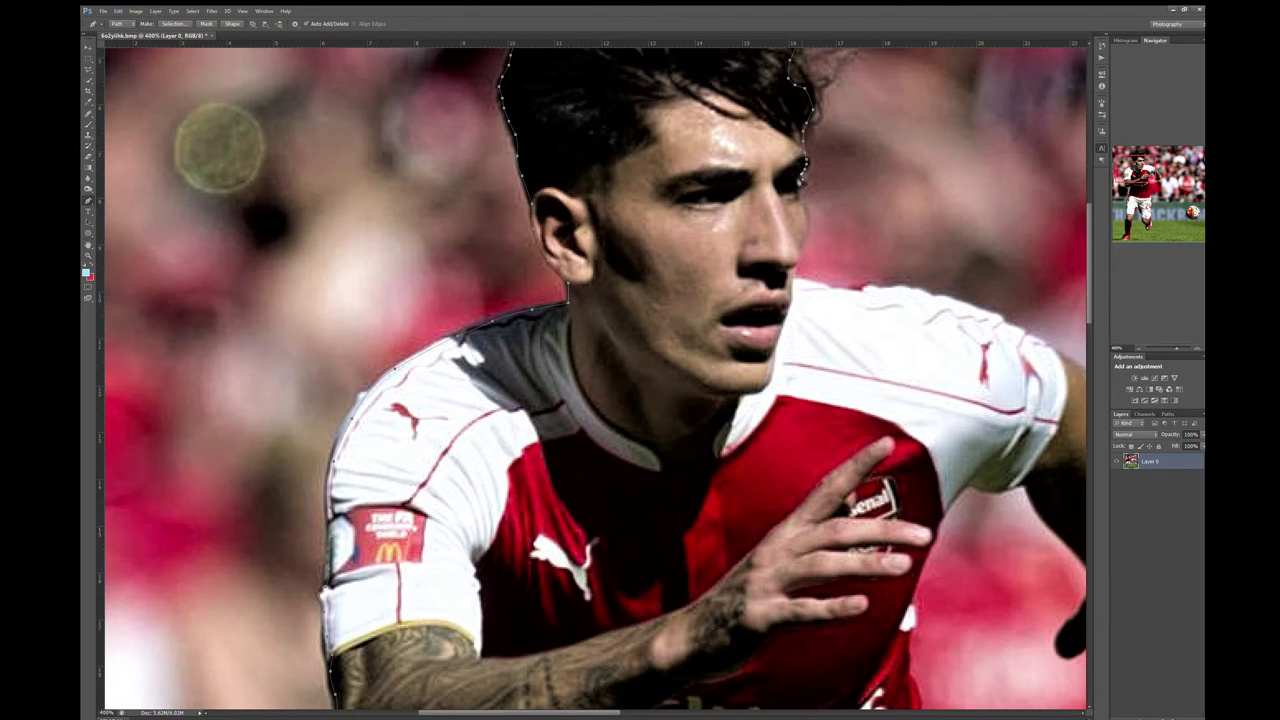
# Continue the path down the face, past the jaw and along the right shoulder
pyautogui.click(800, 200)
pyautogui.click(866, 289)
pyautogui.click(955, 302)
pyautogui.click(1000, 318)
pyautogui.moveTo(1024, 332); pyautogui.dragTo(527, 330)
pyautogui.click(560, 354)
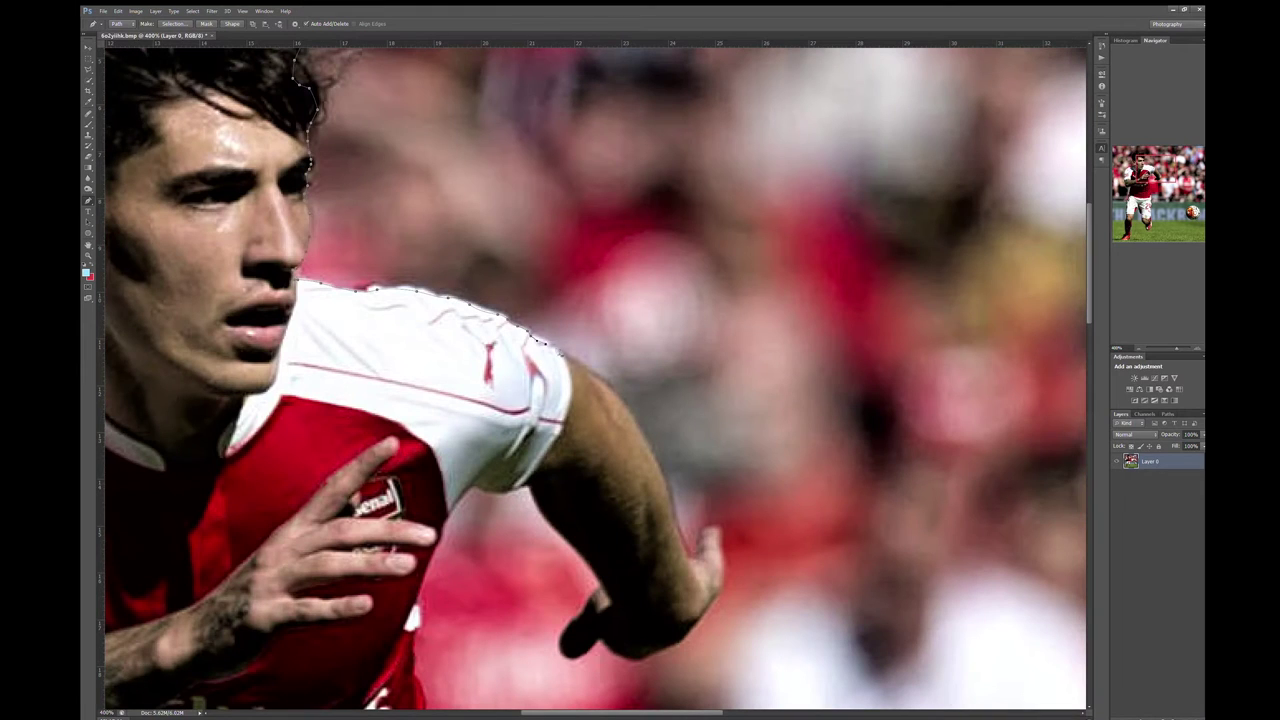
pyautogui.scroll(-5, 595, 380)
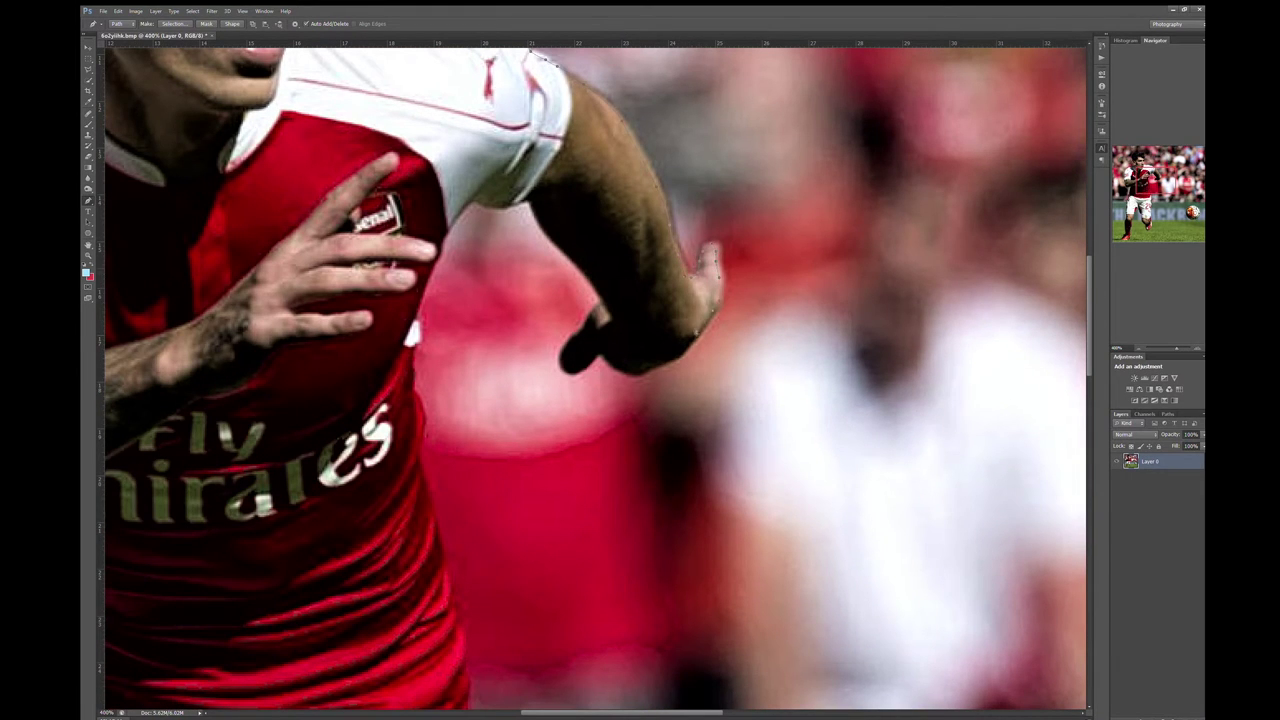
# Trace around the hand's fingertips and up the inner arm to the armpit
pyautogui.click(690, 348)
pyautogui.click(640, 372)
pyautogui.click(580, 368)
pyautogui.click(578, 333)
pyautogui.click(577, 265)
pyautogui.click(531, 203)
pyautogui.click(465, 203)
# Curve the path down the jersey's right edge toward the legs
pyautogui.click(443, 233)
pyautogui.click(411, 342)
pyautogui.scroll(-5, 413, 392)
pyautogui.click(417, 118)
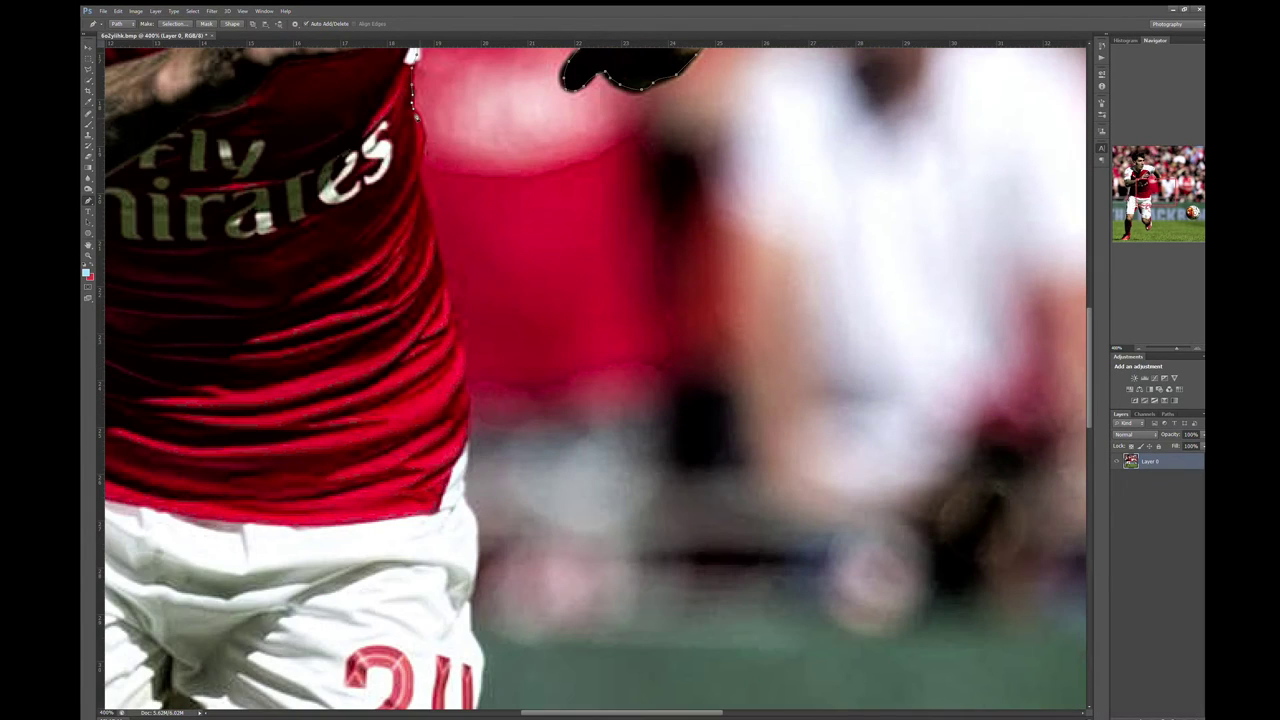
pyautogui.moveTo(417, 118); pyautogui.dragTo(465, 441)
pyautogui.scroll(-5, 465, 440)
pyautogui.moveTo(463, 130); pyautogui.dragTo(476, 340)
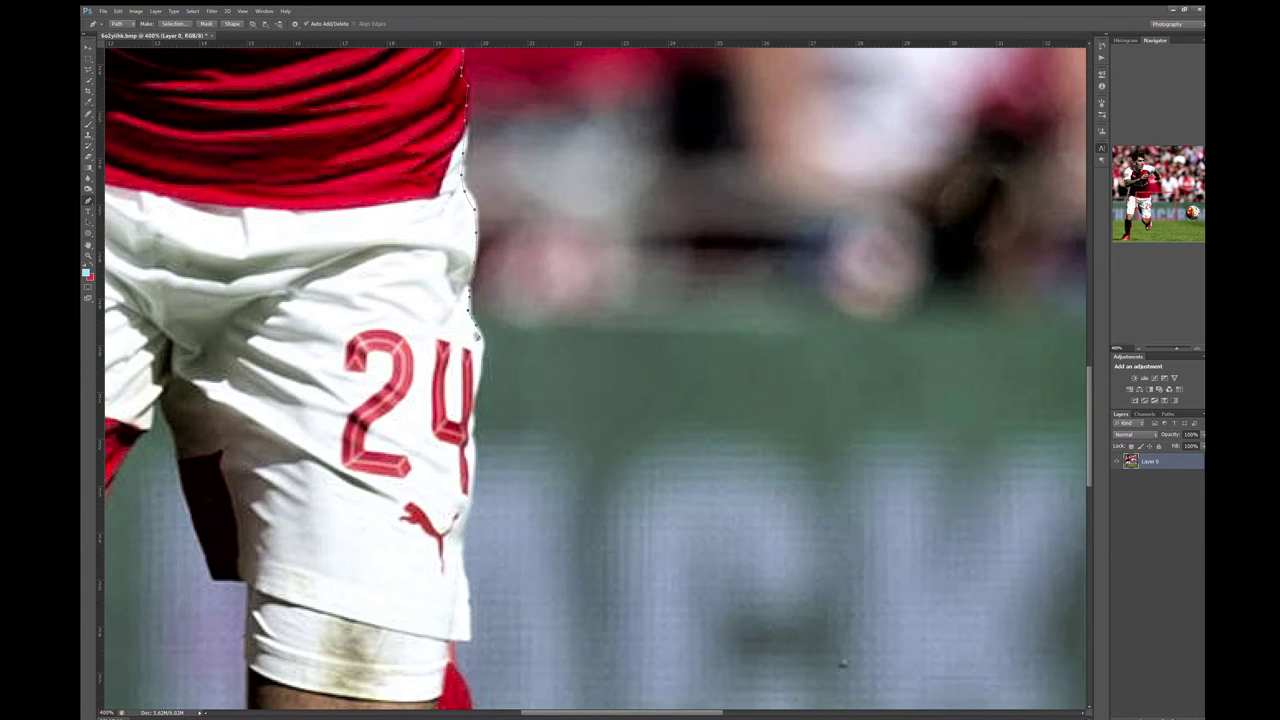
pyautogui.scroll(-5, 477, 340)
pyautogui.moveTo(470, 110); pyautogui.dragTo(466, 336)
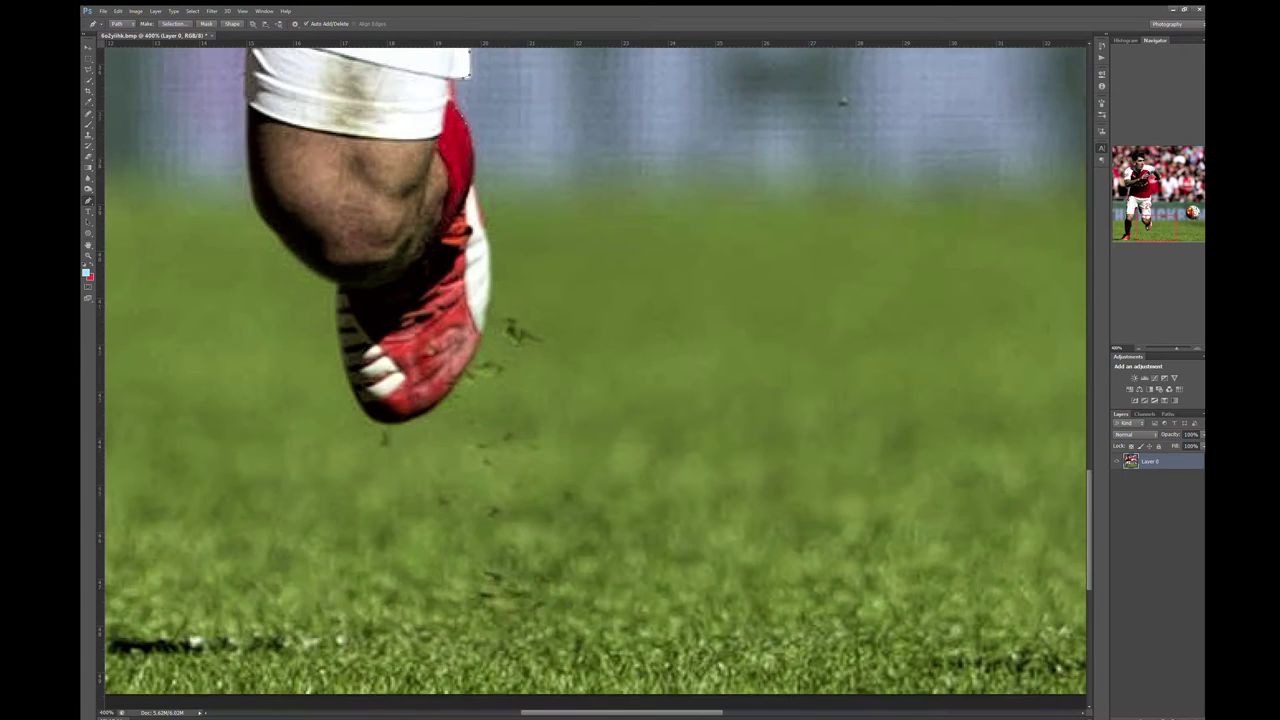
pyautogui.scroll(-5, 462, 400)
# Curve the path around the bottom of the boot and up the leg's left edge
pyautogui.moveTo(486, 243); pyautogui.dragTo(488, 299)
pyautogui.moveTo(444, 391)
pyautogui.mouseDown()
pyautogui.moveTo(394, 420)
pyautogui.moveTo(358, 396)
pyautogui.mouseUp()
pyautogui.moveTo(308, 267)
pyautogui.mouseDown()
pyautogui.moveTo(260, 212)
pyautogui.moveTo(248, 108)
pyautogui.mouseUp()
pyautogui.scroll(5, 248, 108)
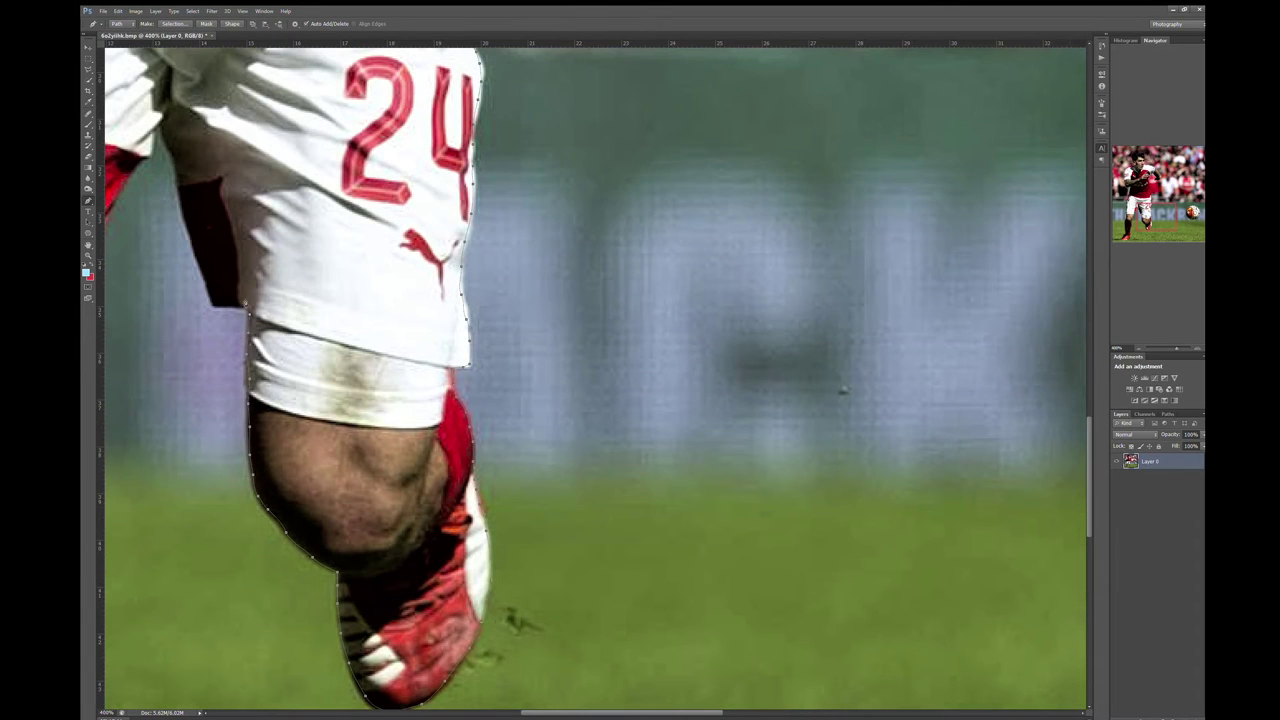
# Trace the shorts' edges and extend the path down the sock's edge
pyautogui.moveTo(206, 298); pyautogui.dragTo(122, 186)
pyautogui.scroll(-1, 122, 186)
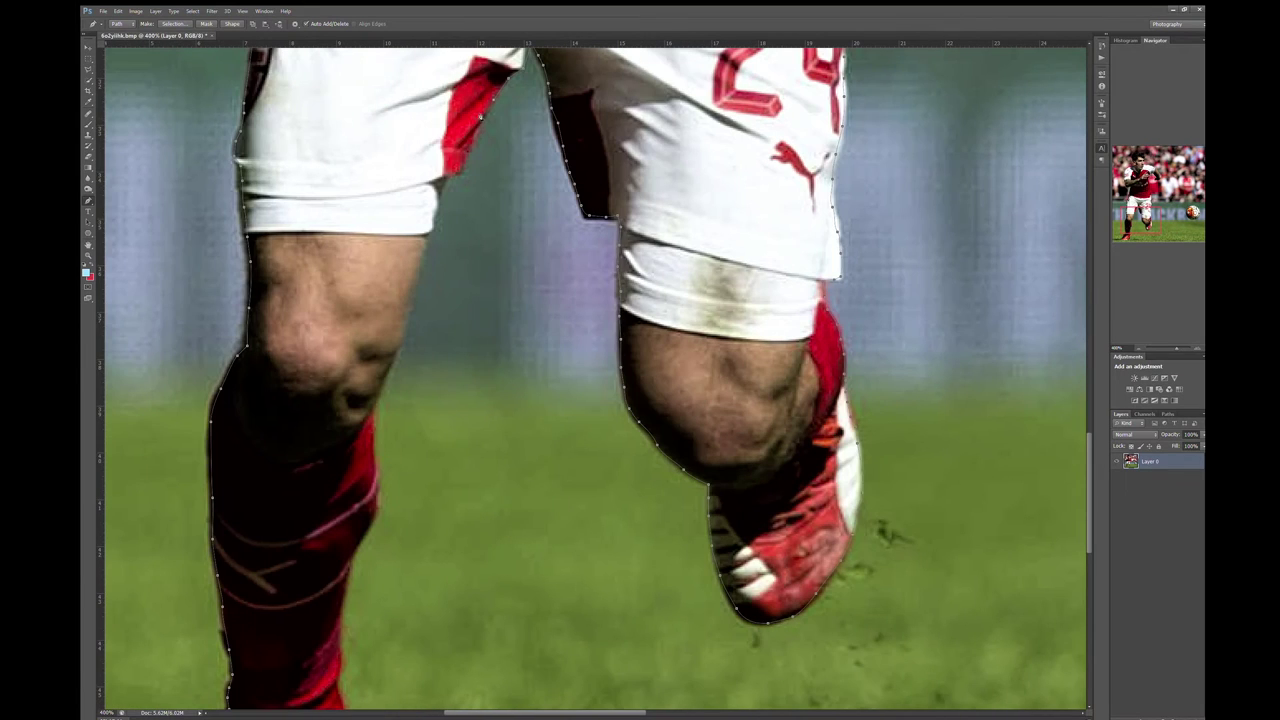
pyautogui.moveTo(445, 177); pyautogui.dragTo(427, 230)
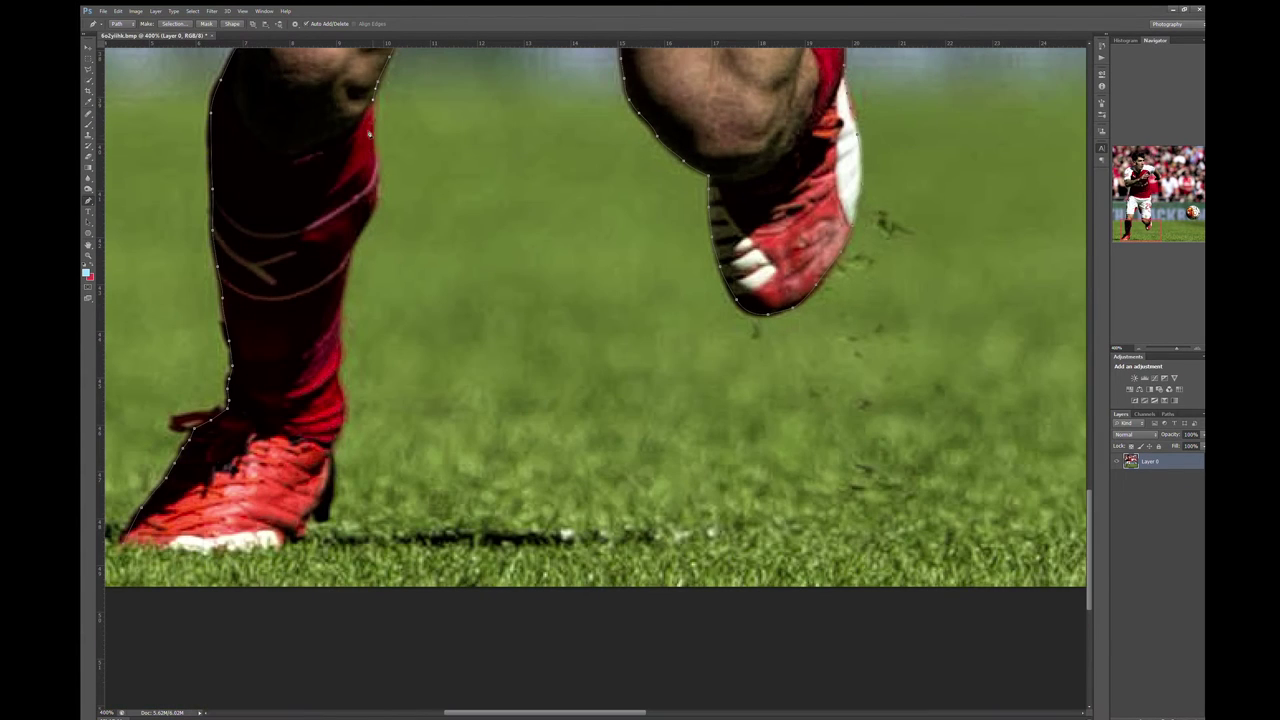
pyautogui.moveTo(372, 120); pyautogui.dragTo(340, 313)
pyautogui.moveTo(338, 428); pyautogui.dragTo(316, 520)
# Mask the photo to the traced player and add an unmasked duplicate of the photo
pyautogui.press('z')
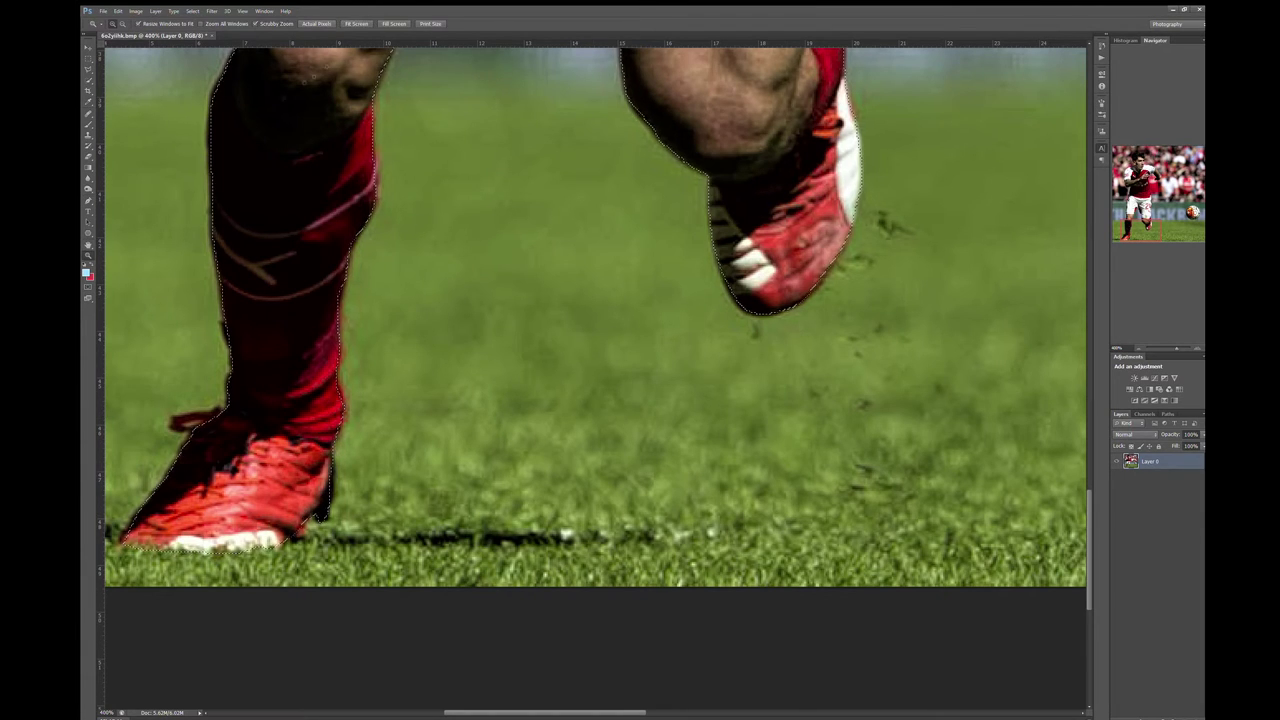
pyautogui.hotkey('ctrl', '0')
pyautogui.click(1141, 716)
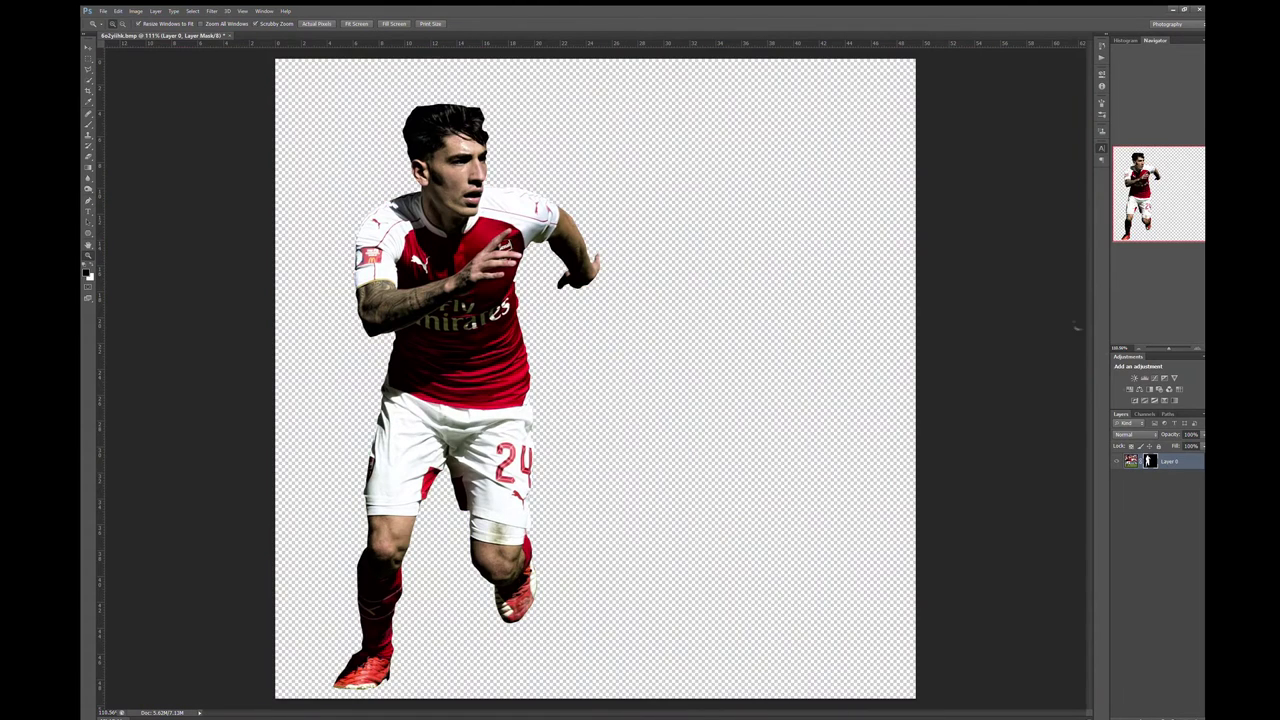
pyautogui.moveTo(1165, 462); pyautogui.dragTo(1176, 480)
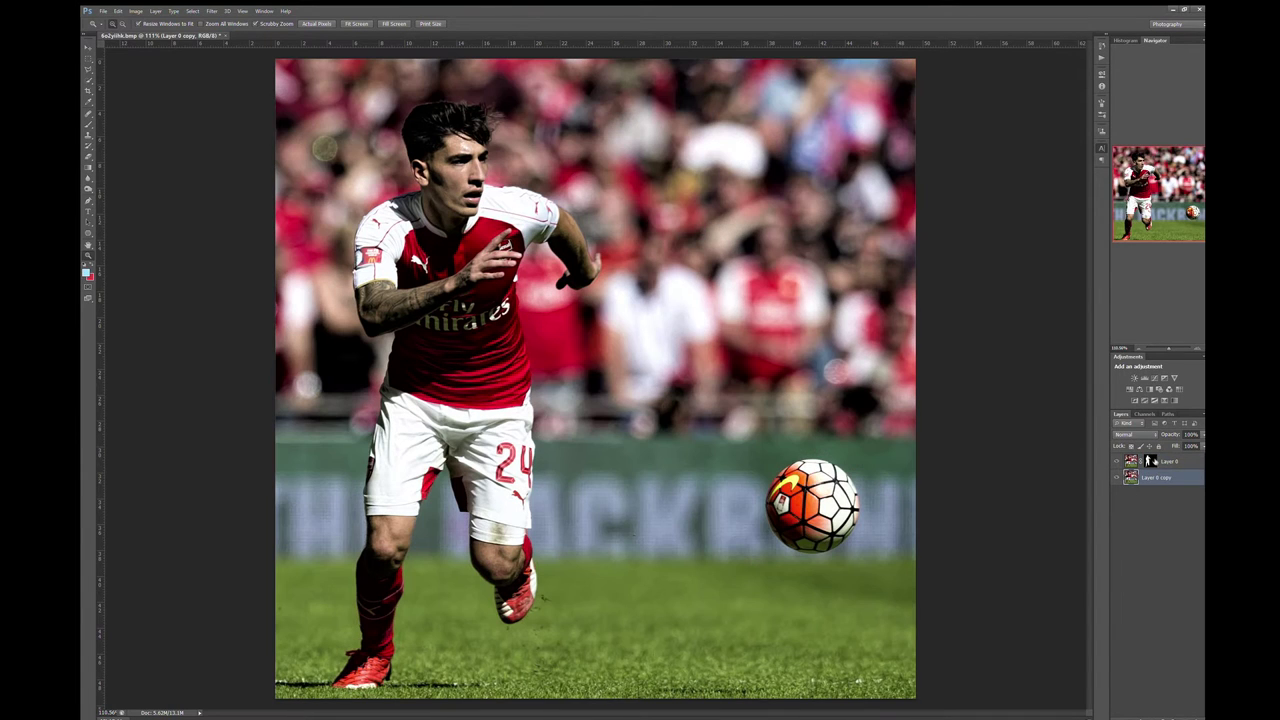
pyautogui.click(1150, 461)
# Select the ball with an elliptical marquee and add it to the player's mask
pyautogui.moveTo(851, 514); pyautogui.dragTo(900, 514)
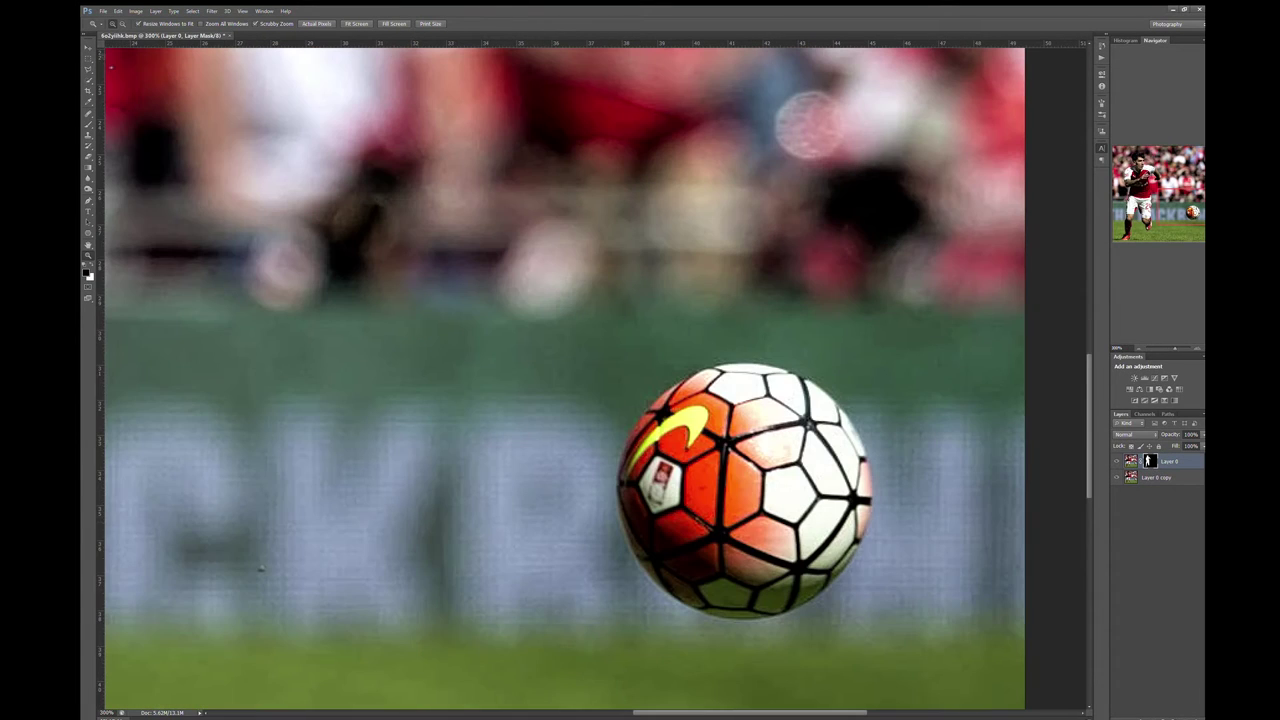
pyautogui.press('m')
pyautogui.moveTo(618, 363); pyautogui.dragTo(872, 618)
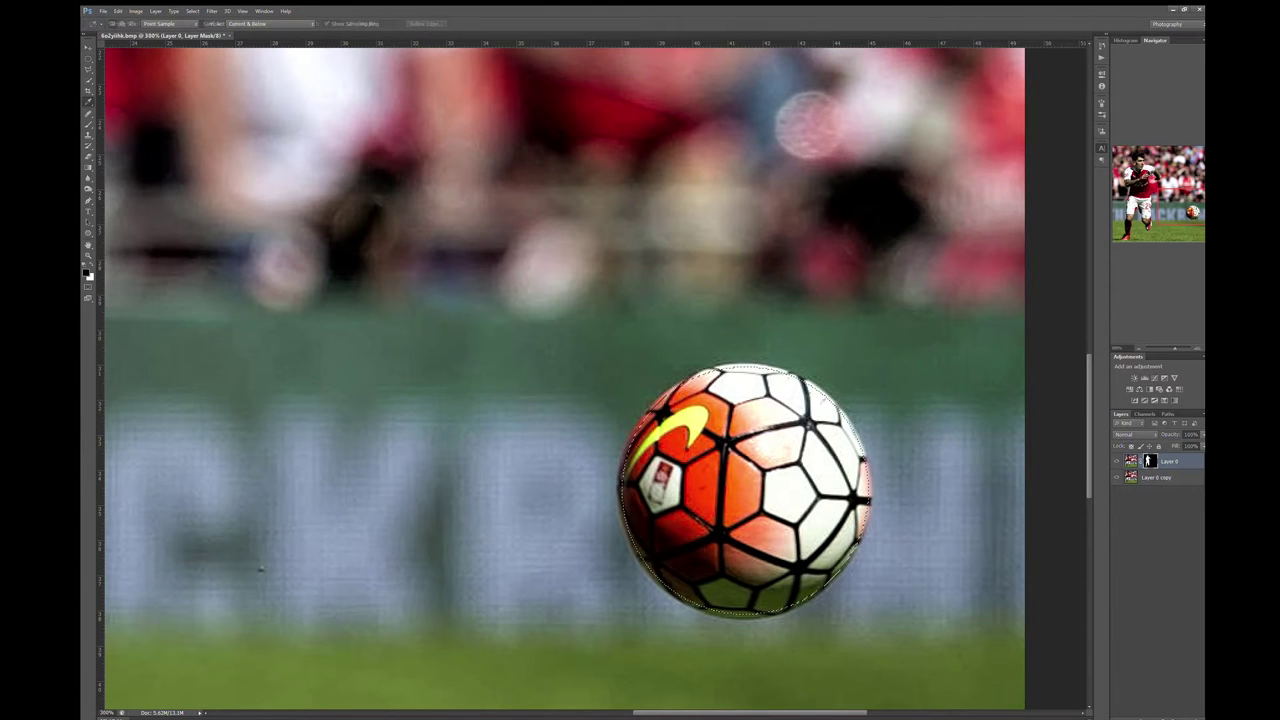
pyautogui.hotkey('ctrl', 'd')
pyautogui.press('z')
pyautogui.hotkey('ctrl', '0')
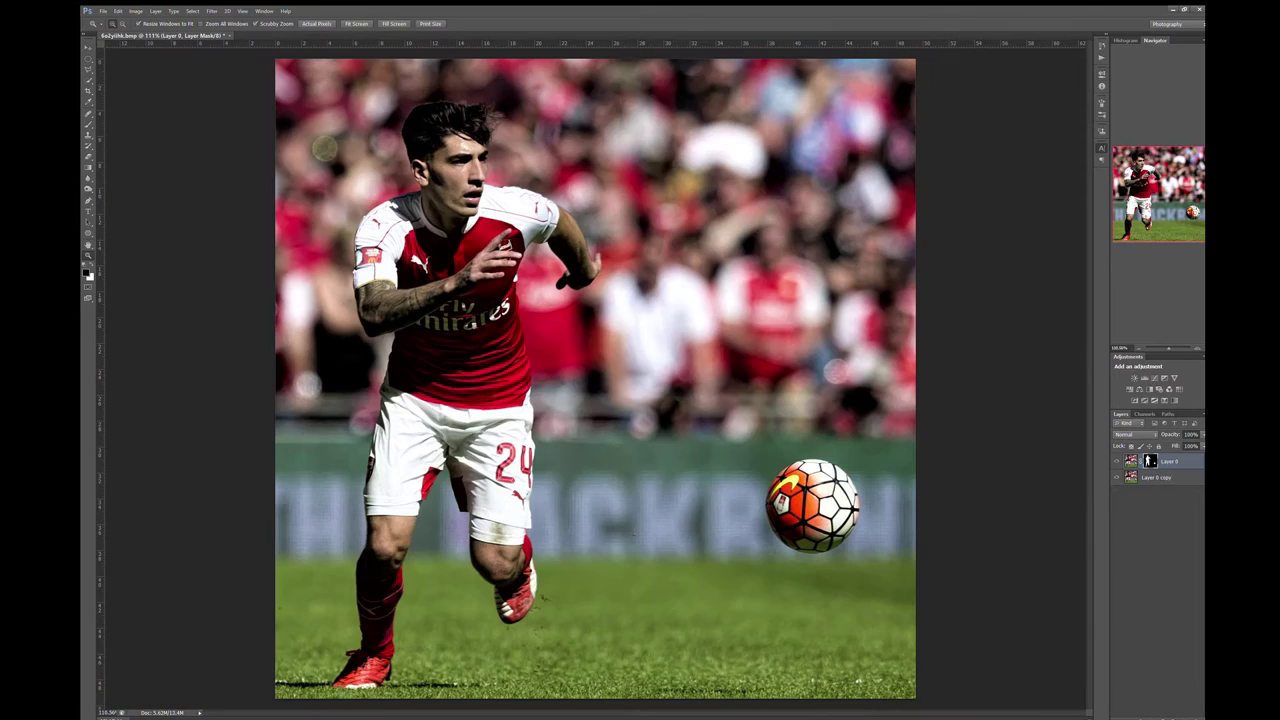
# Add a new bottom layer filled with black
pyautogui.click(1159, 478)
pyautogui.hotkey('ctrl', 'shift', 'alt', 'n')
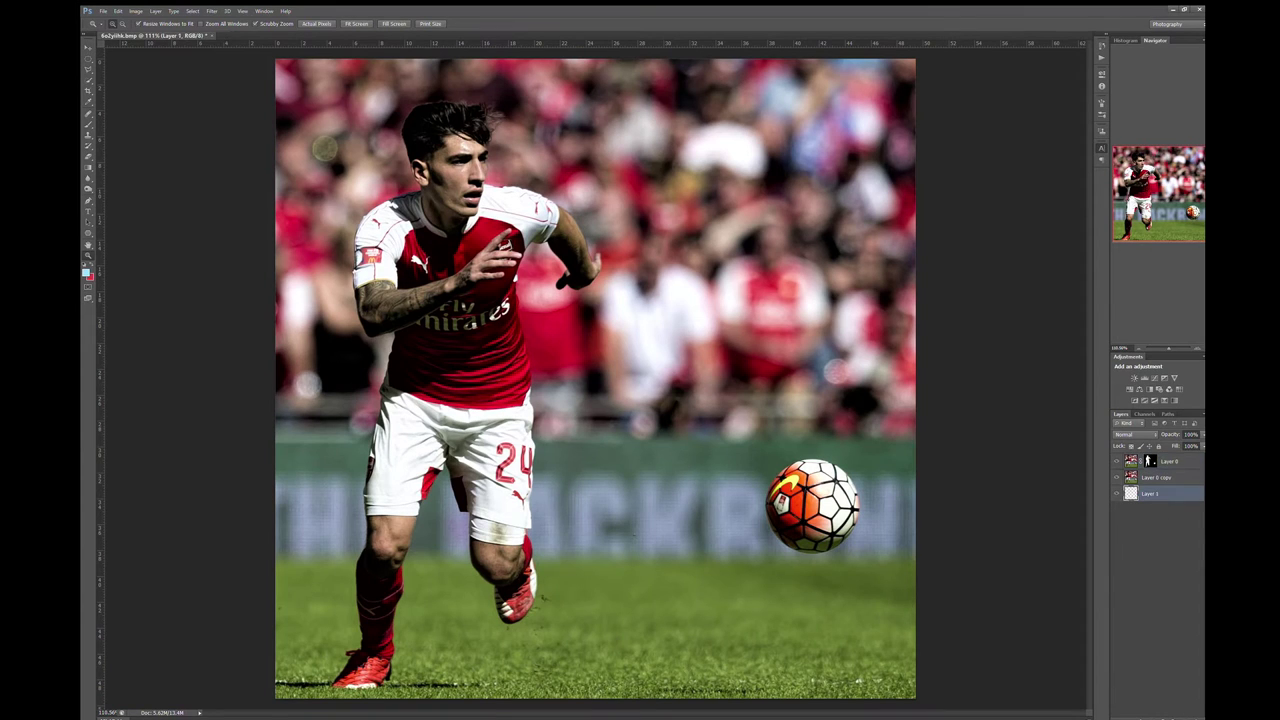
pyautogui.hotkey('ctrl', '[')
pyautogui.press('m')
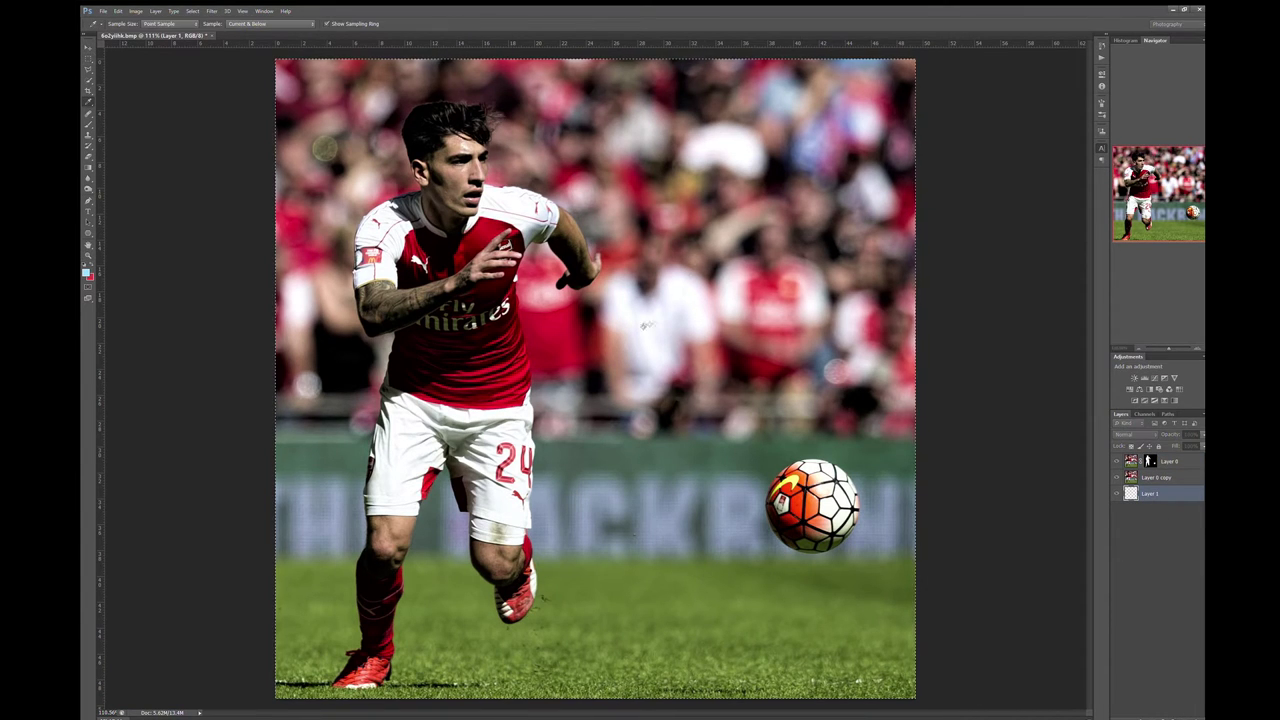
pyautogui.hotkey('alt', 'BackSpace')
# Fade the copied photo to black from the top with a gradient and merge it down
pyautogui.click(1159, 478)
pyautogui.press('g')
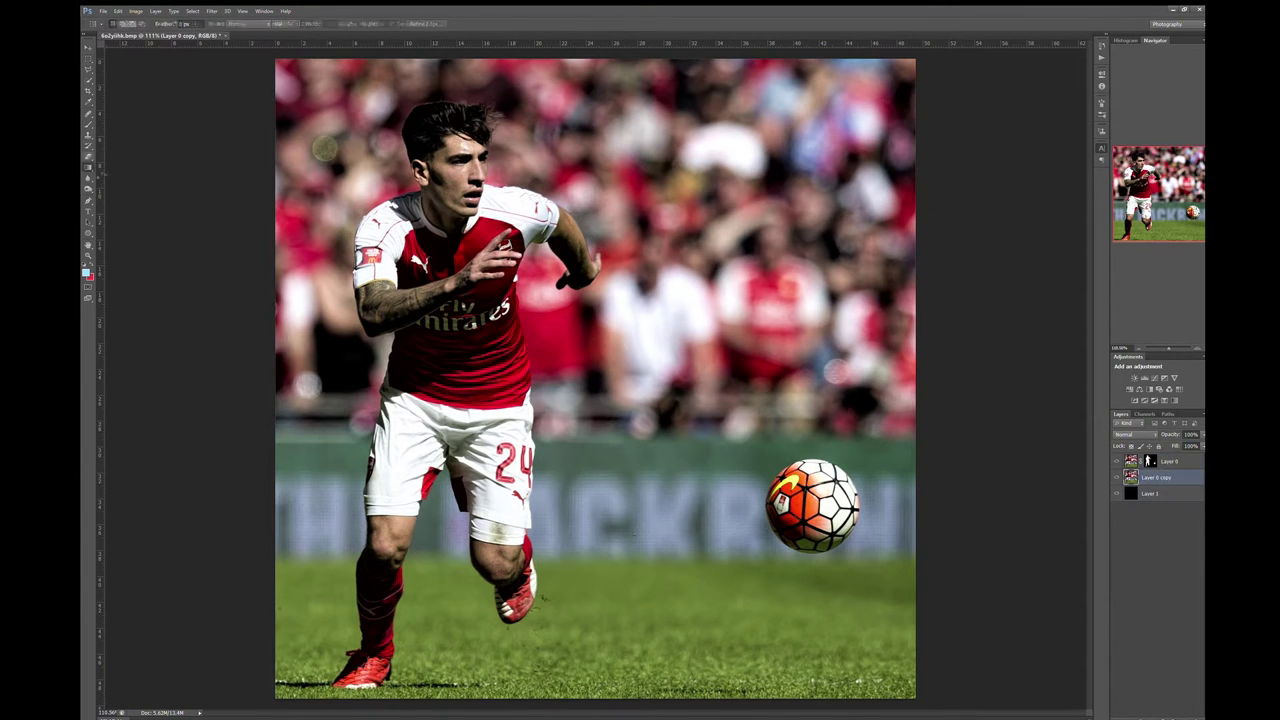
pyautogui.moveTo(595, 60); pyautogui.dragTo(595, 320)
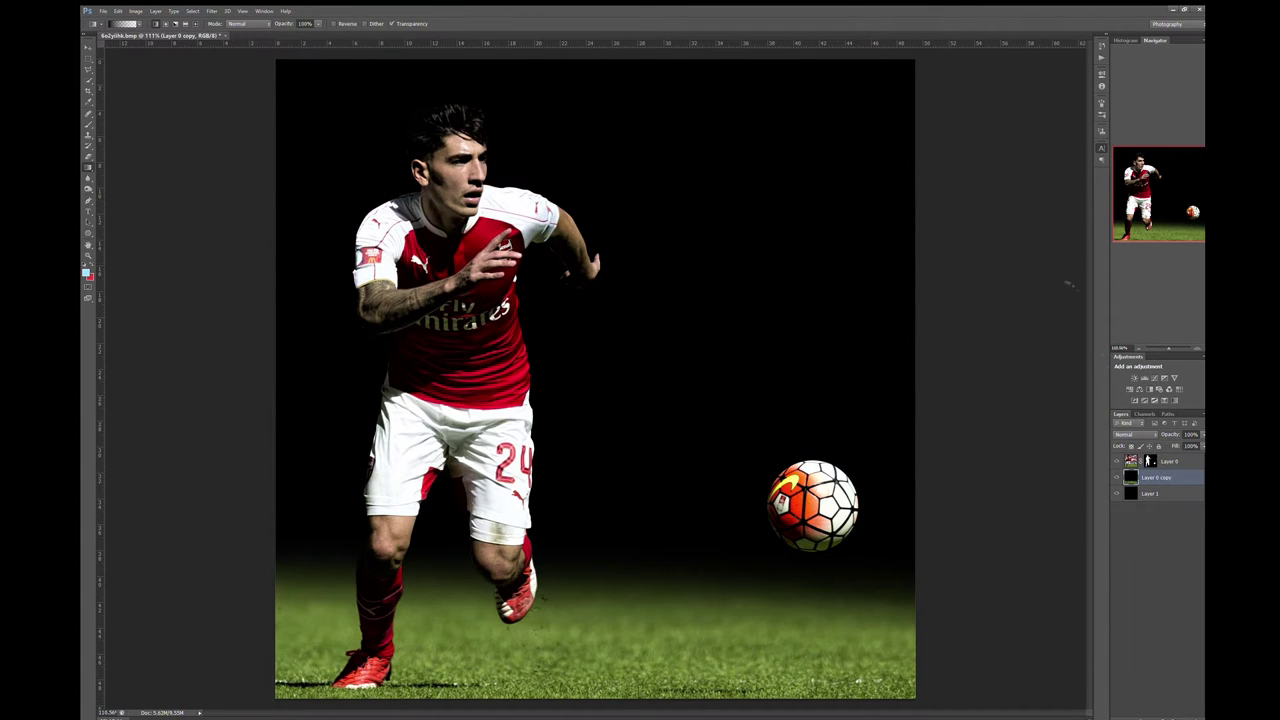
pyautogui.hotkey('ctrl', 'e')
# Add a Black & White adjustment and paint red back onto the shirt, socks, boots and ball
pyautogui.click(1155, 389)
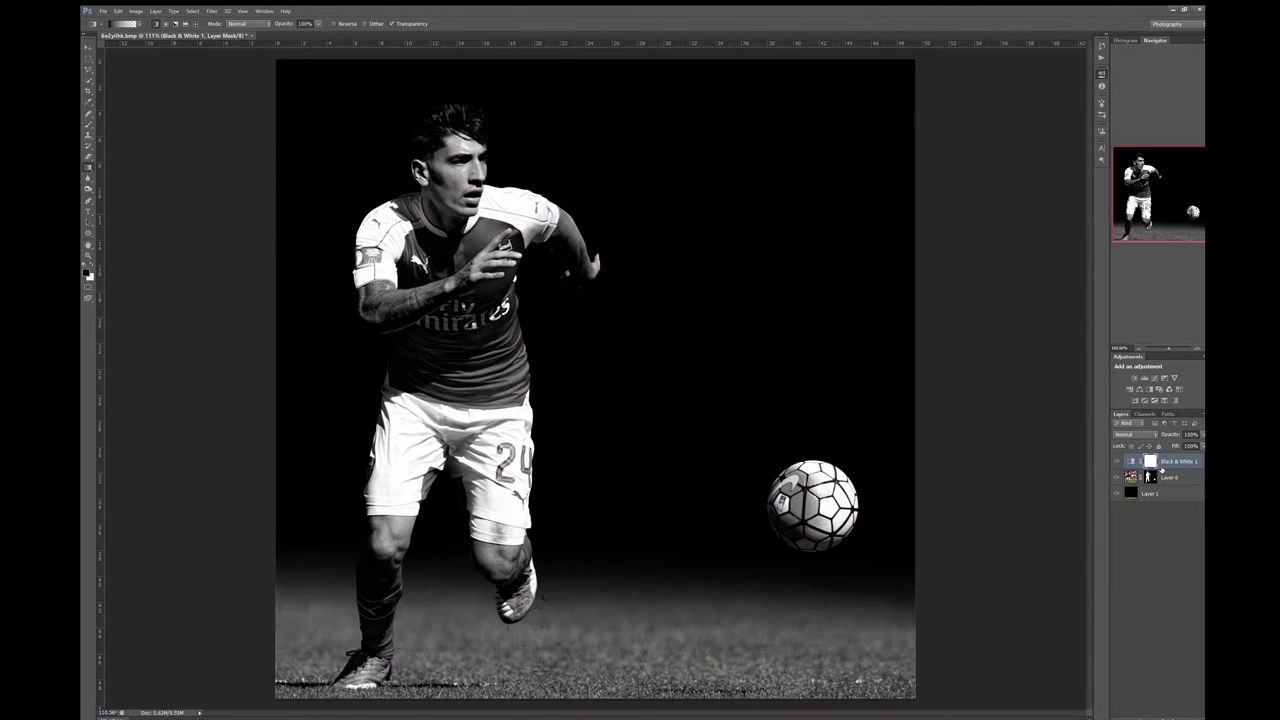
pyautogui.press('b')
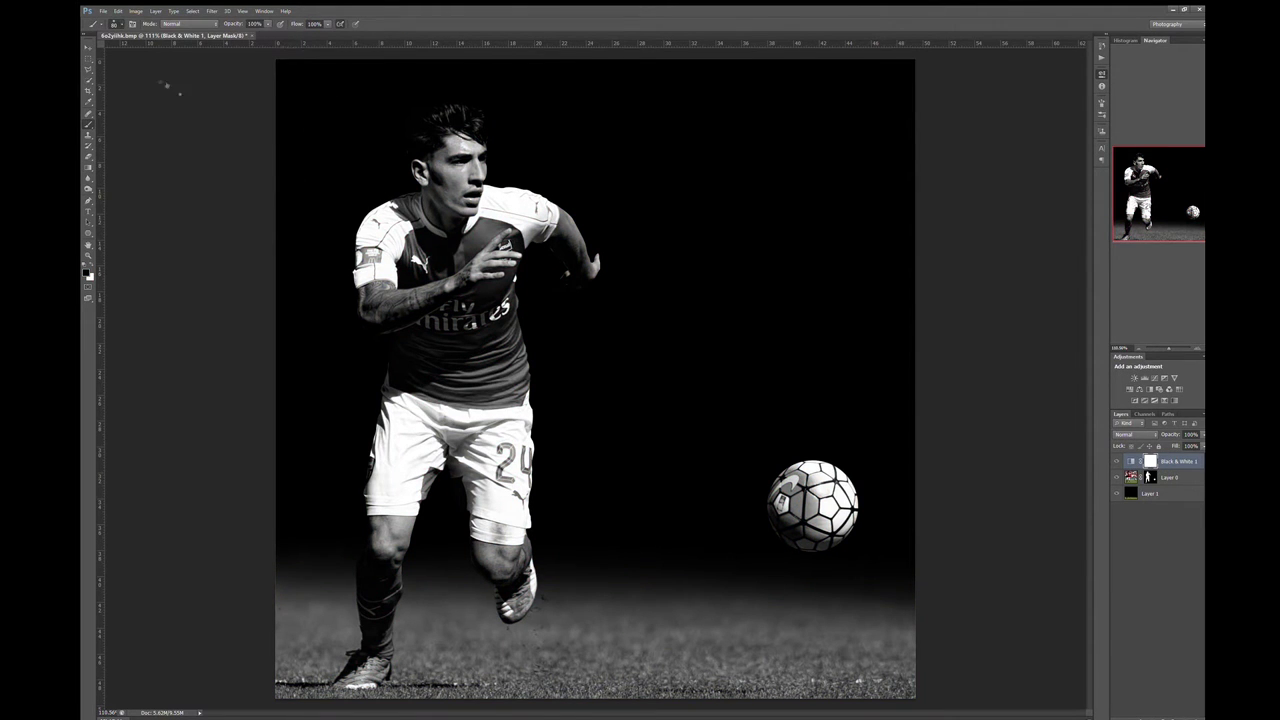
pyautogui.moveTo(410, 235)
pyautogui.mouseDown()
pyautogui.moveTo(420, 265)
pyautogui.moveTo(505, 228)
pyautogui.moveTo(425, 392)
pyautogui.moveTo(448, 492)
pyautogui.moveTo(480, 390)
pyautogui.moveTo(520, 330)
pyautogui.mouseUp()
pyautogui.moveTo(400, 600); pyautogui.dragTo(362, 680)
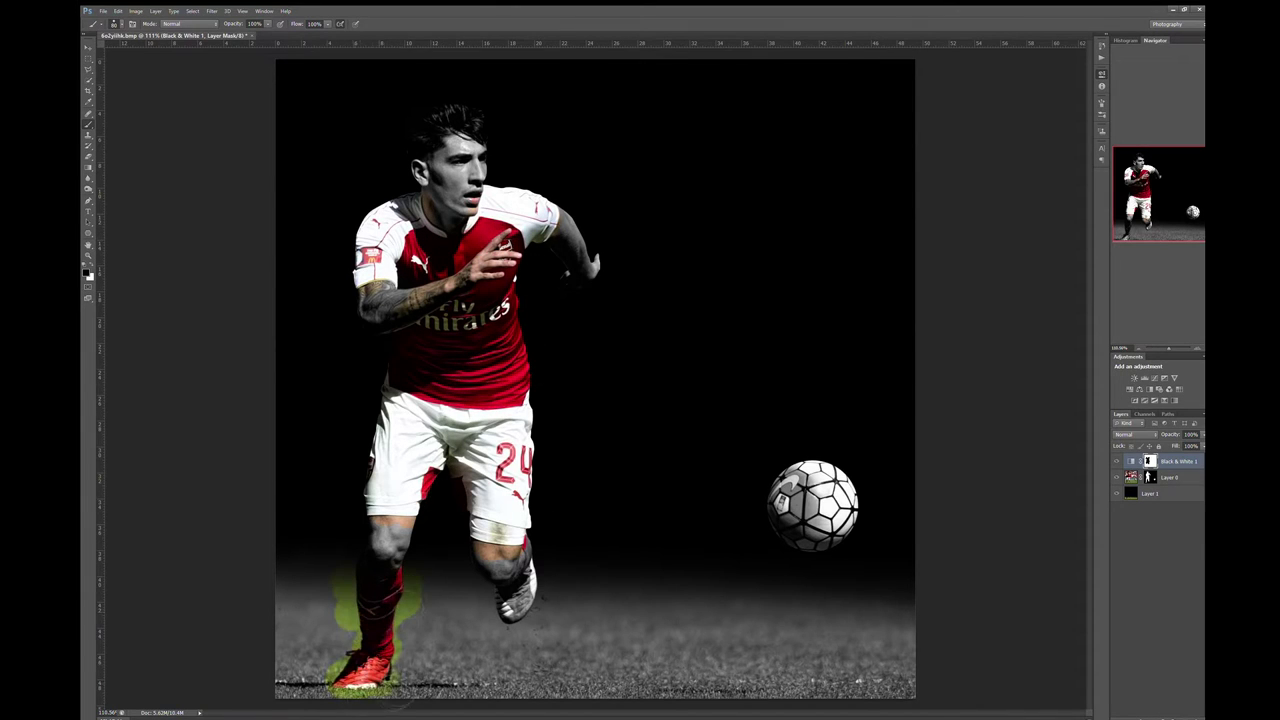
pyautogui.moveTo(515, 560); pyautogui.dragTo(515, 615)
pyautogui.moveTo(780, 480); pyautogui.dragTo(815, 510)
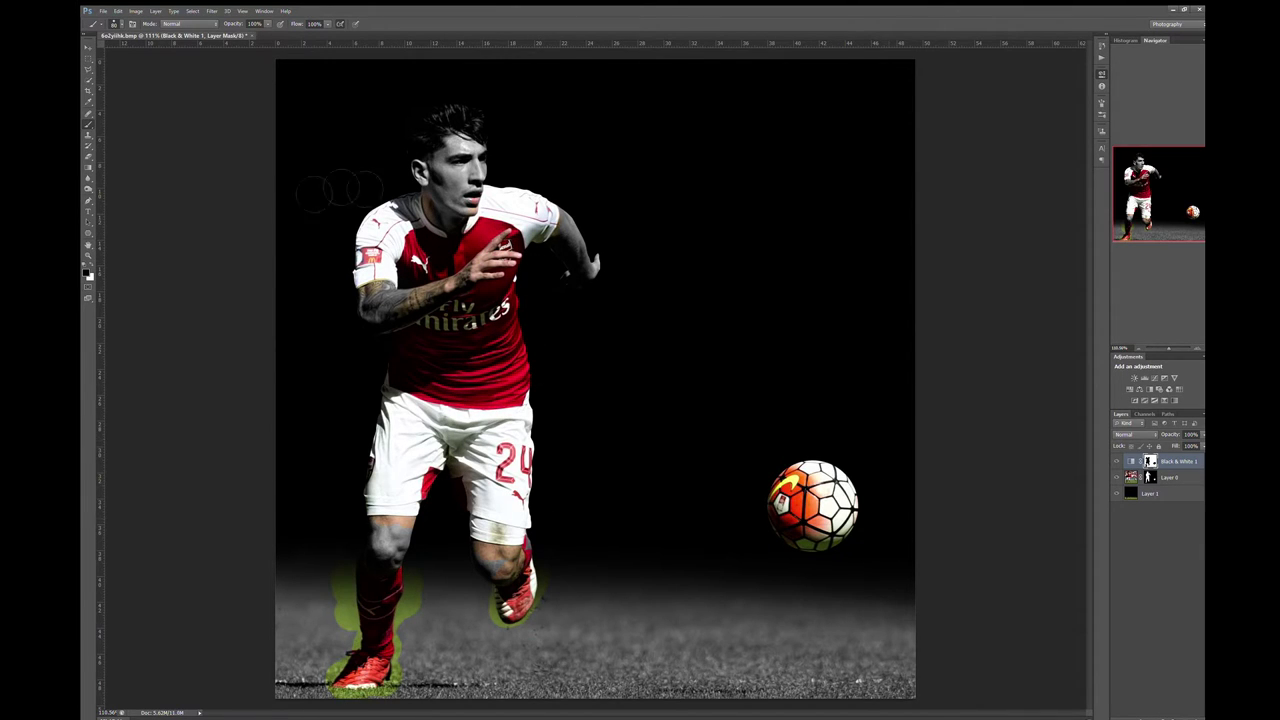
pyautogui.press('x')
# Zoom in on the legs and paint colour back onto the knee's edge
pyautogui.scroll(5, 501, 262)
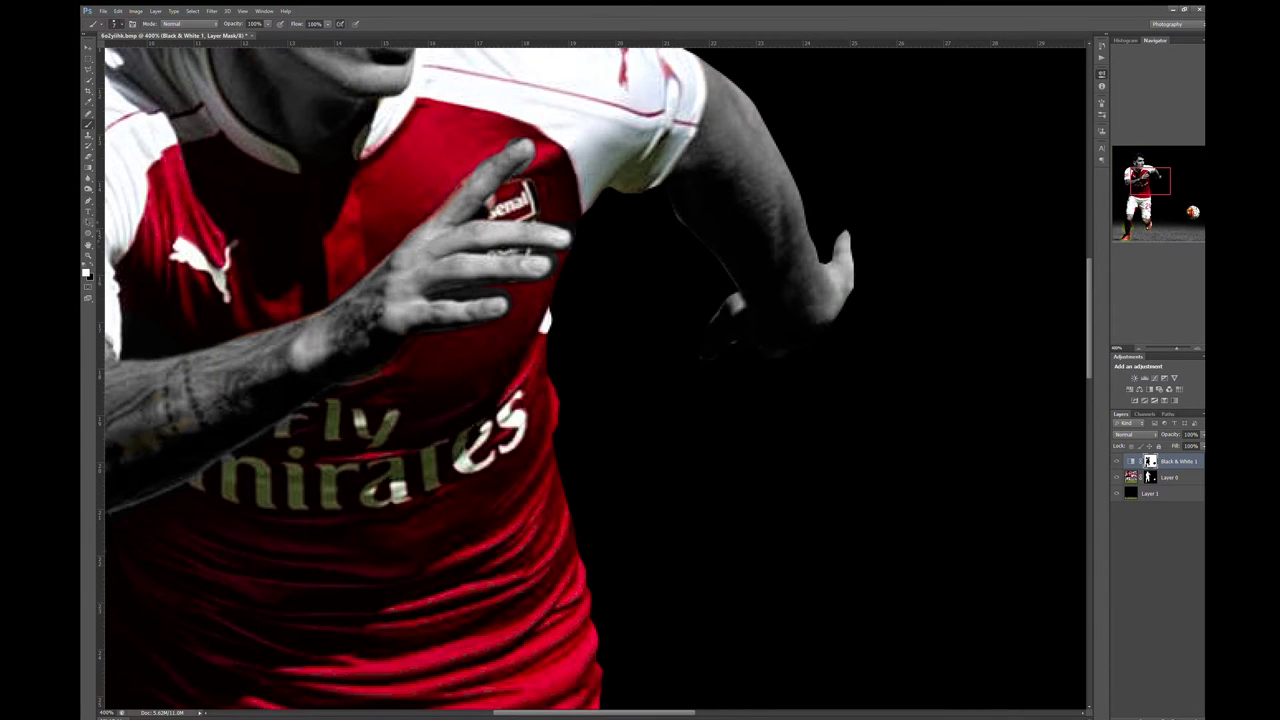
pyautogui.press('x')
pyautogui.press('x')
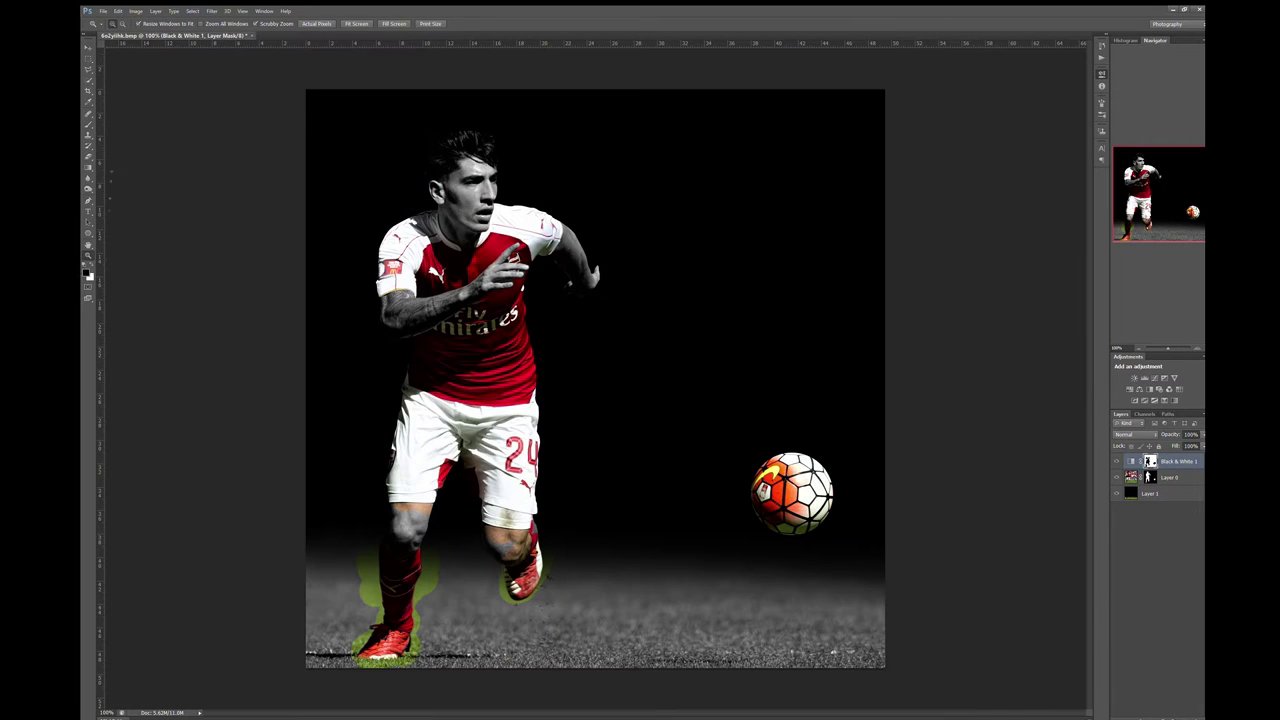
pyautogui.press('b')
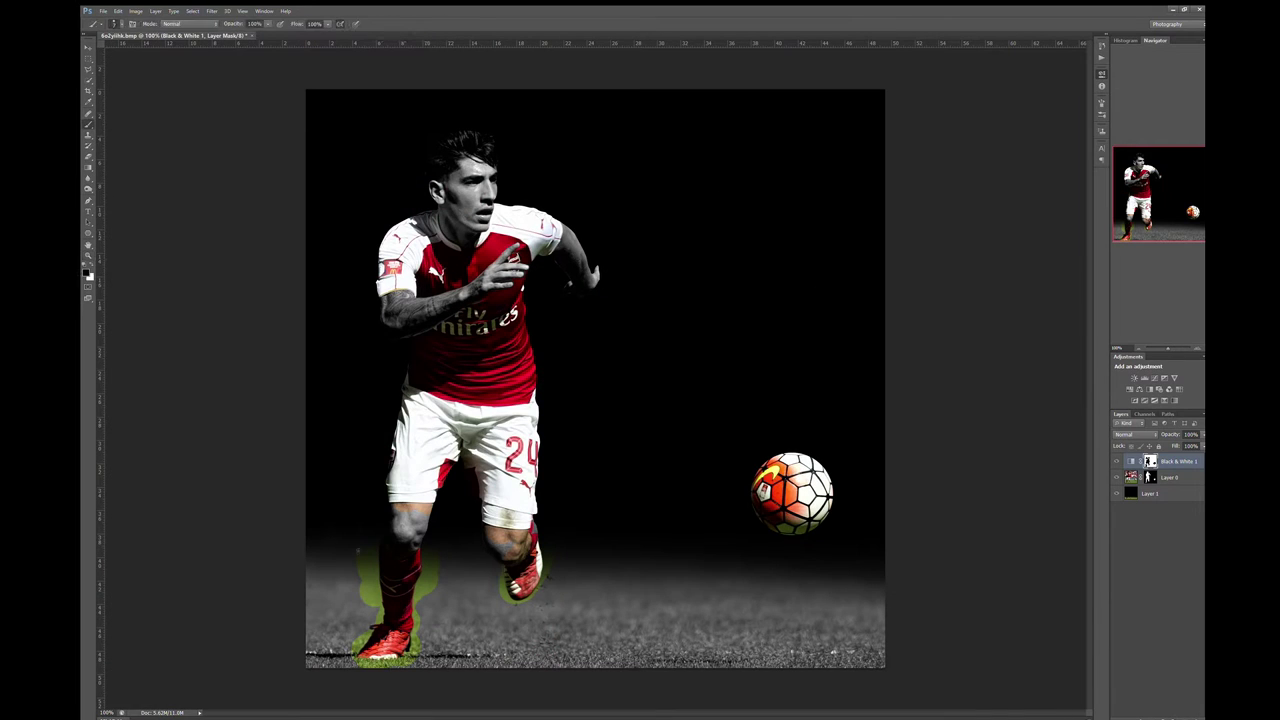
pyautogui.click(405, 561)
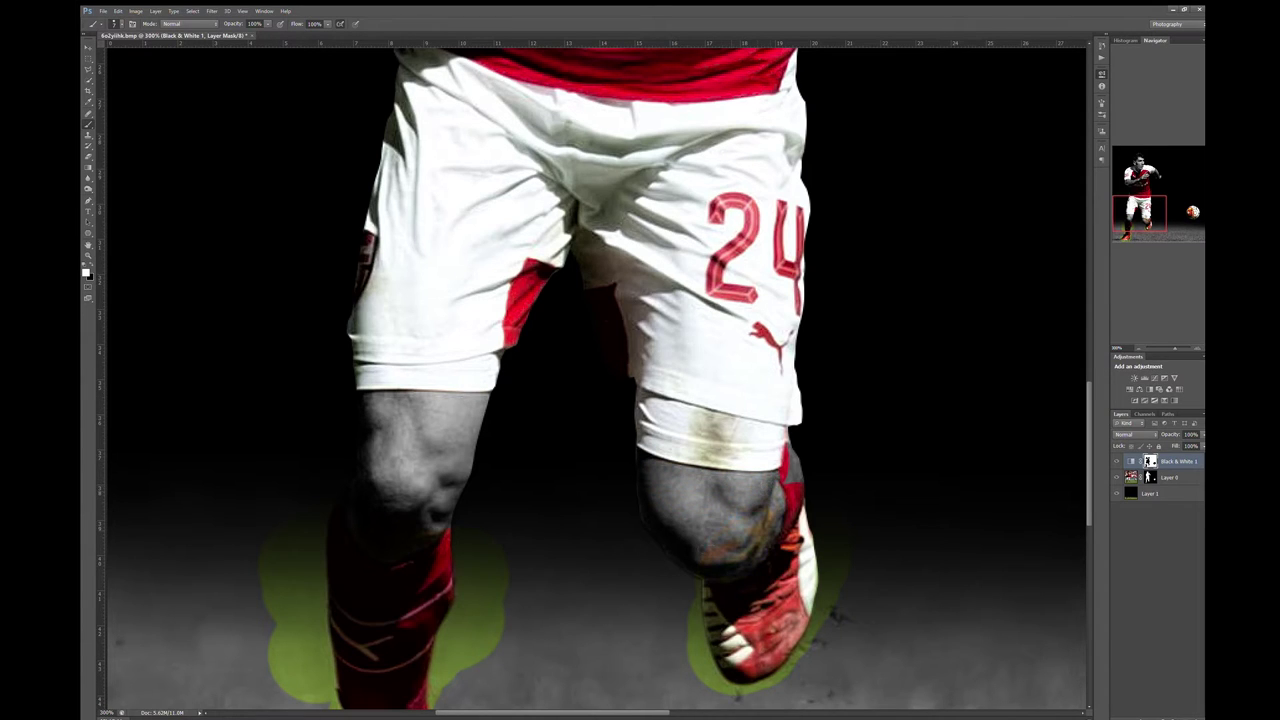
pyautogui.moveTo(792, 452); pyautogui.dragTo(794, 480)
pyautogui.scroll(-5, 424, 270)
# Paint white to return the grass to grey and tidy the mask along sock and boot edges
pyautogui.press('x')
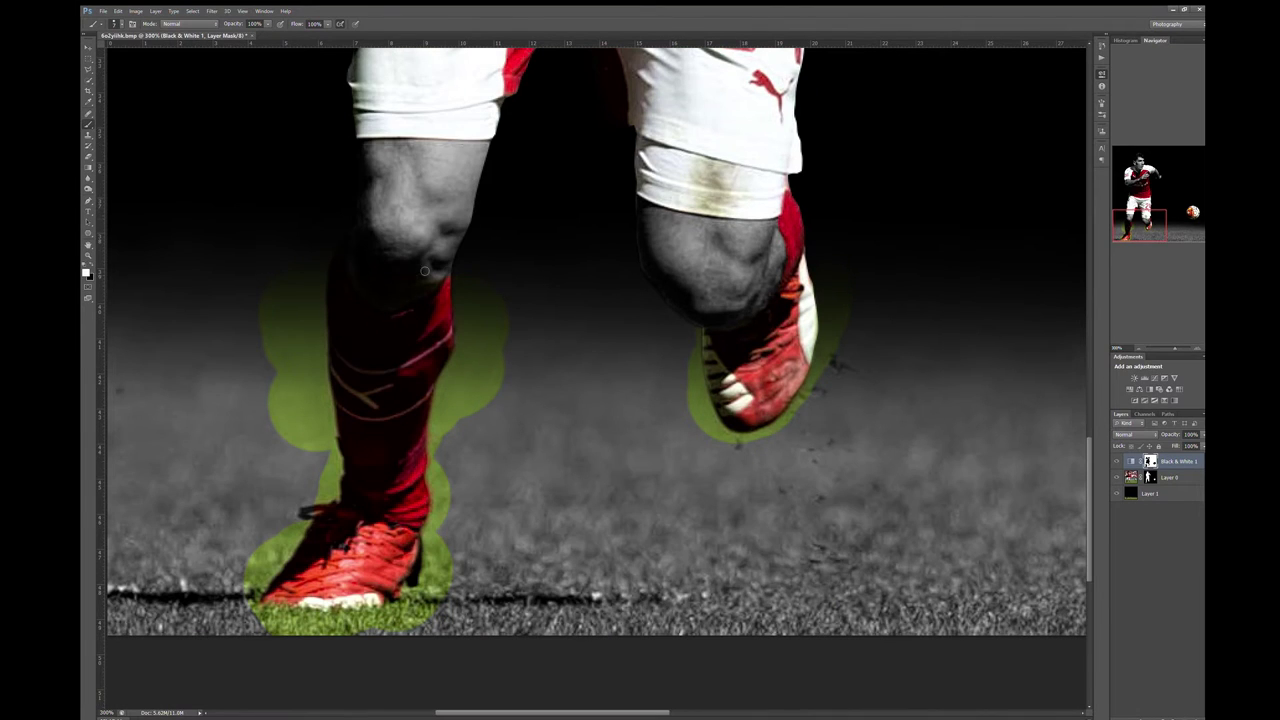
pyautogui.moveTo(271, 300); pyautogui.dragTo(320, 362)
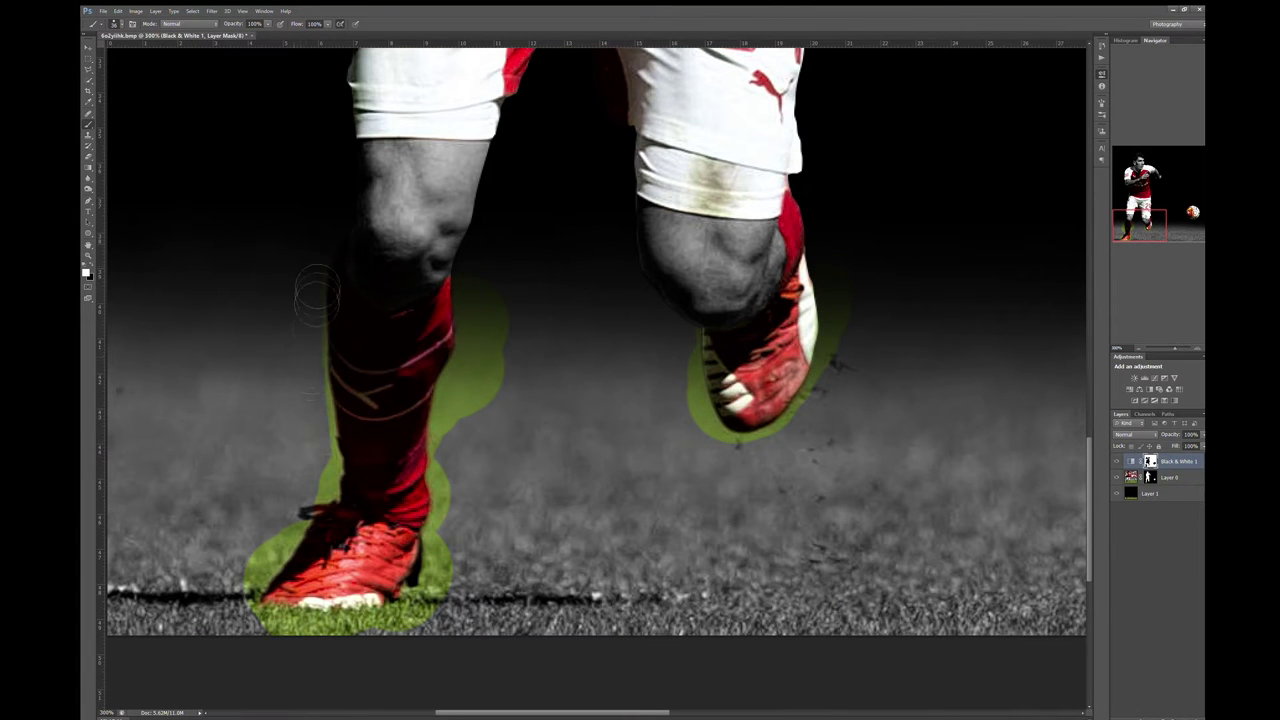
pyautogui.moveTo(505, 290); pyautogui.dragTo(335, 662)
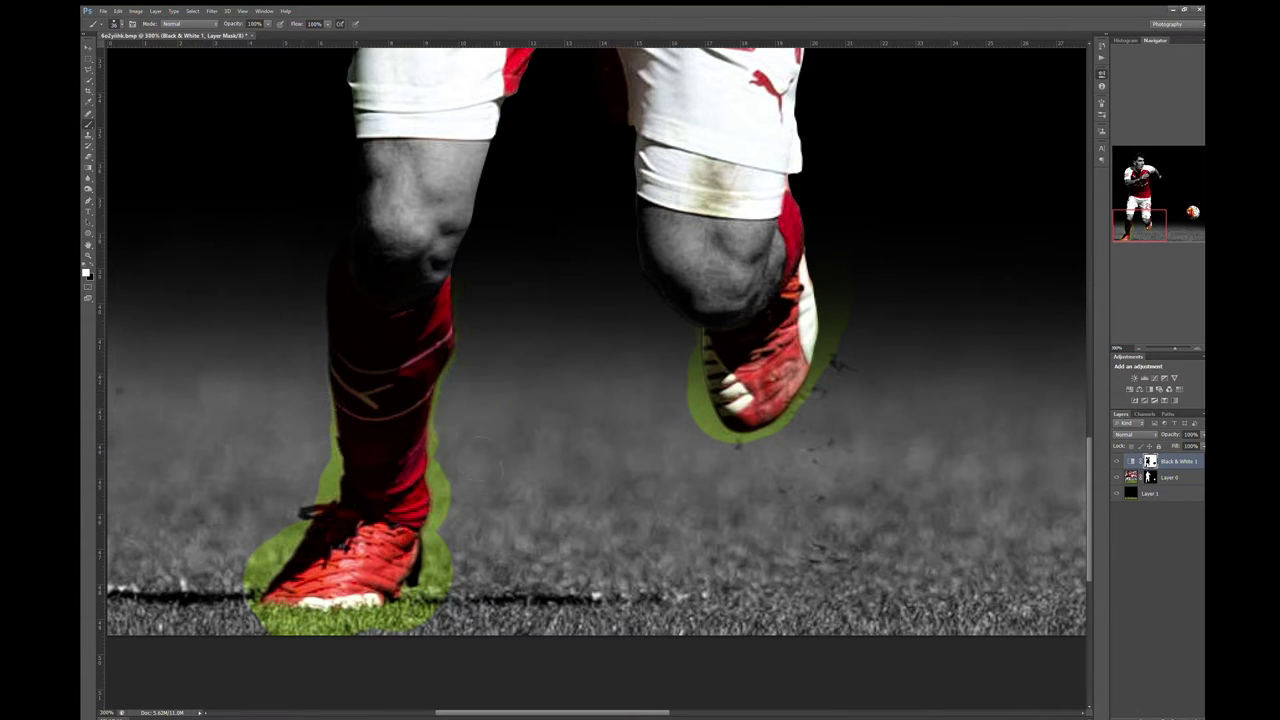
pyautogui.moveTo(300, 528); pyautogui.dragTo(252, 606)
pyautogui.moveTo(698, 352); pyautogui.dragTo(738, 440)
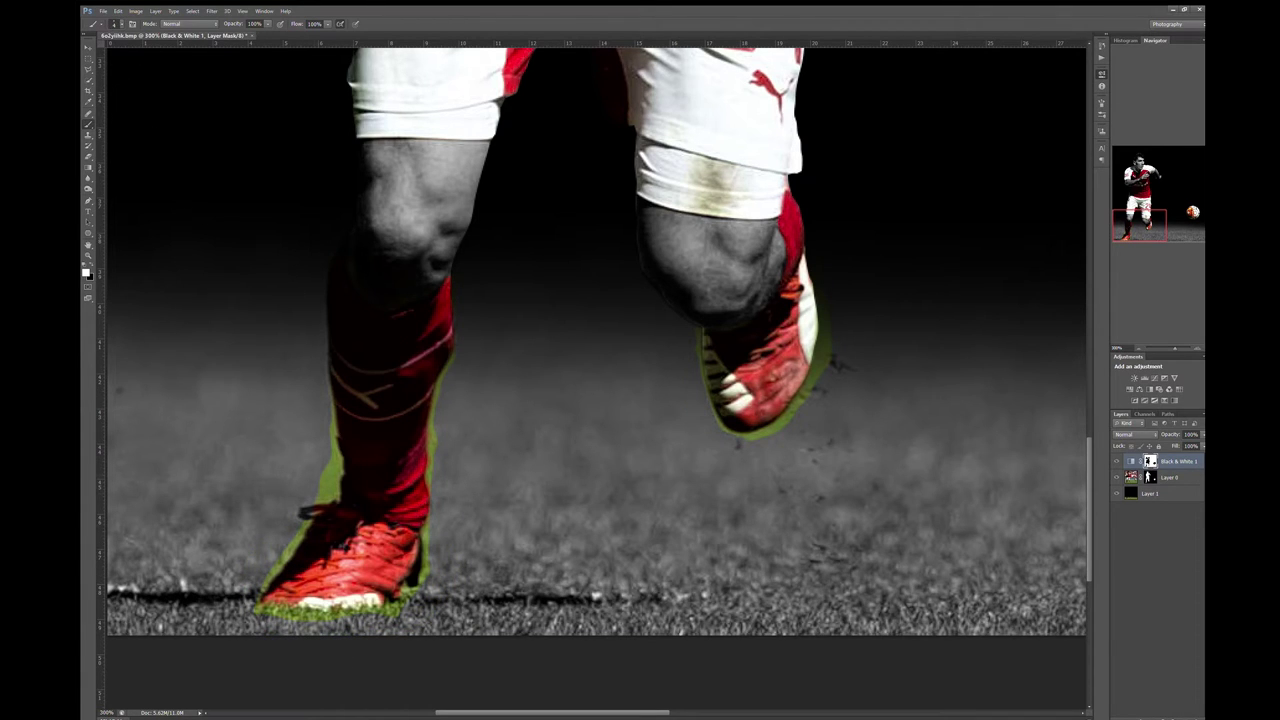
pyautogui.moveTo(326, 490); pyautogui.dragTo(334, 410)
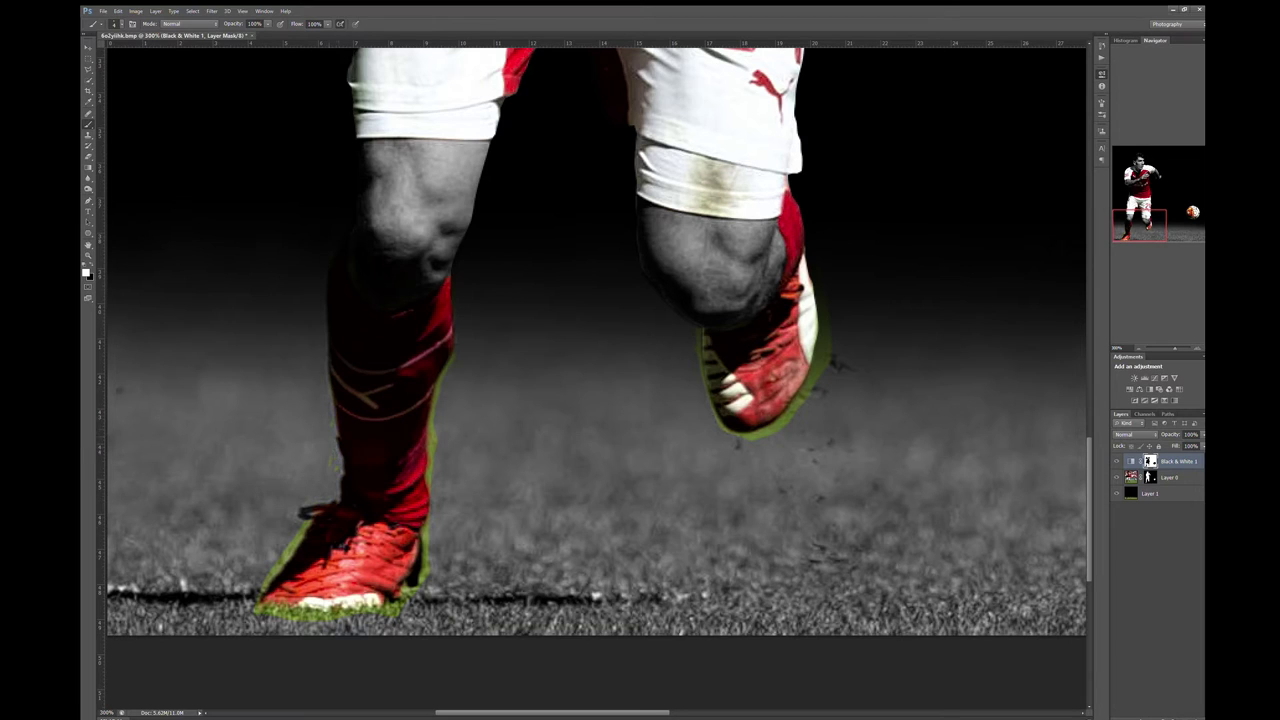
pyautogui.moveTo(300, 522)
pyautogui.mouseDown()
pyautogui.moveTo(258, 606)
pyautogui.moveTo(340, 616)
pyautogui.moveTo(404, 604)
pyautogui.moveTo(424, 574)
pyautogui.moveTo(435, 400)
pyautogui.mouseUp()
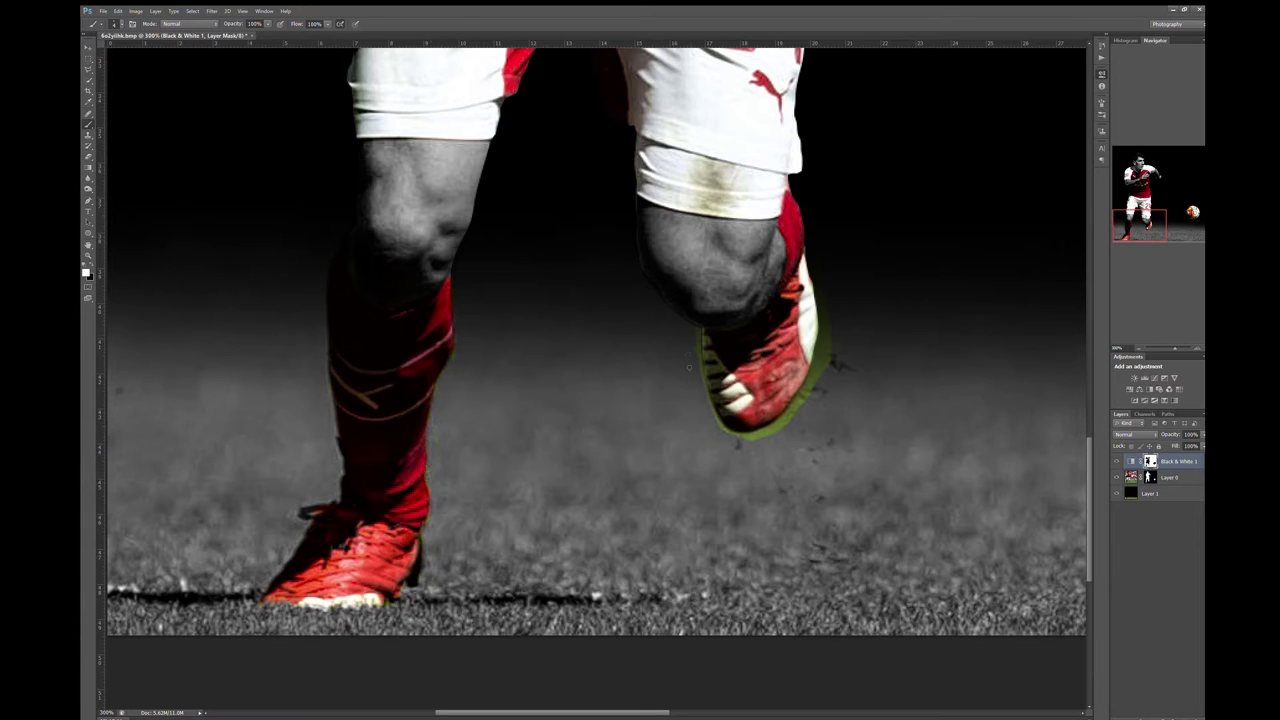
pyautogui.moveTo(748, 434)
pyautogui.mouseDown()
pyautogui.moveTo(800, 404)
pyautogui.moveTo(826, 362)
pyautogui.mouseUp()
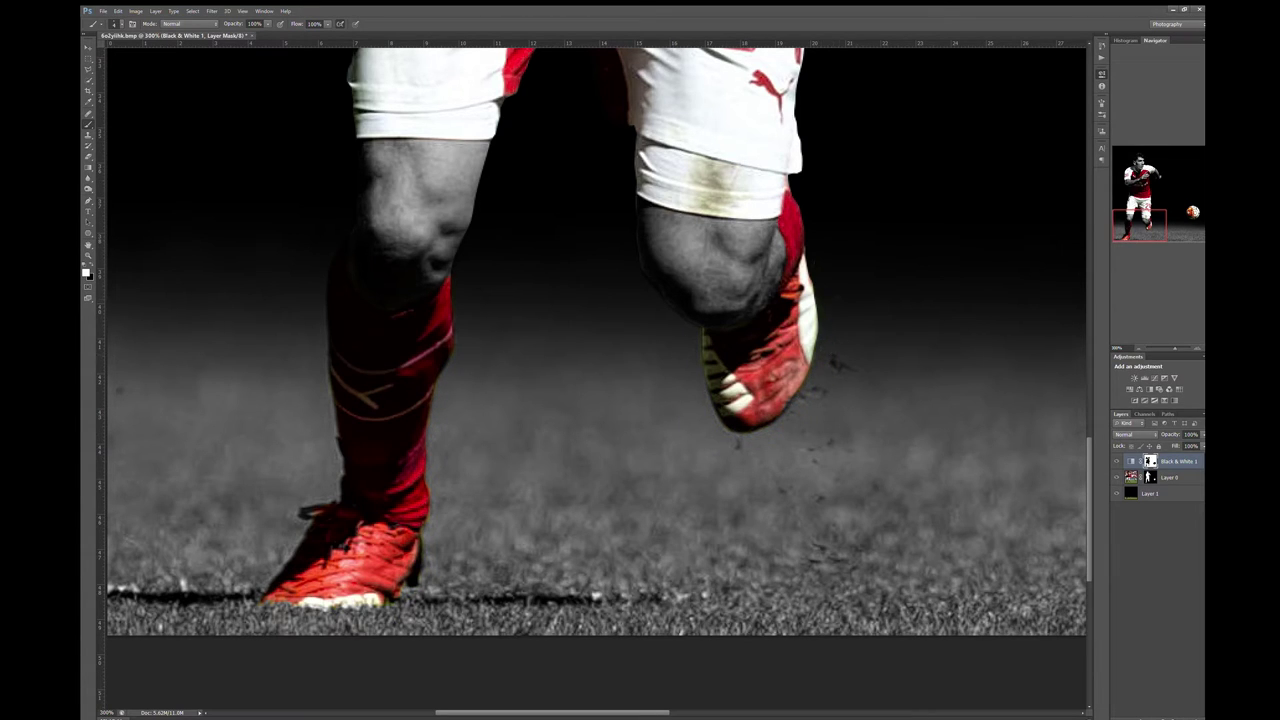
pyautogui.hotkey('ctrl', '0')
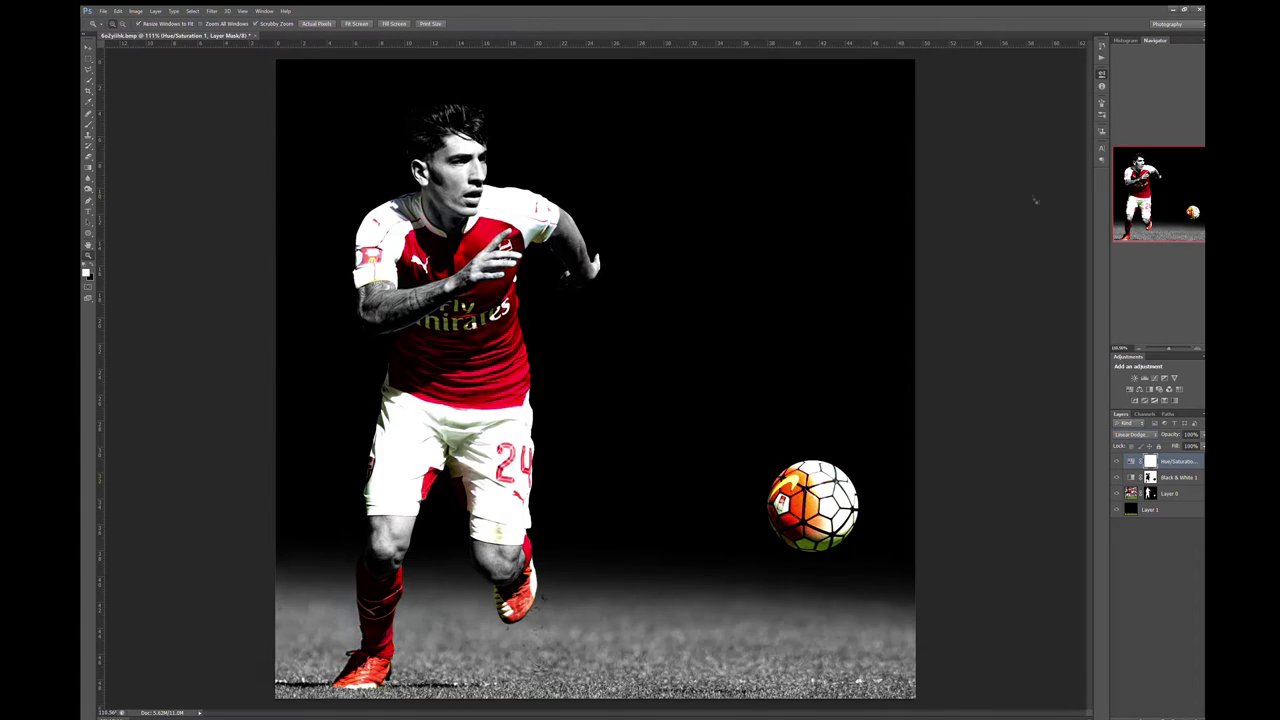
# Invert the Hue/Saturation mask and paint the brightening back onto part of the player
pyautogui.hotkey('ctrl', 'i')
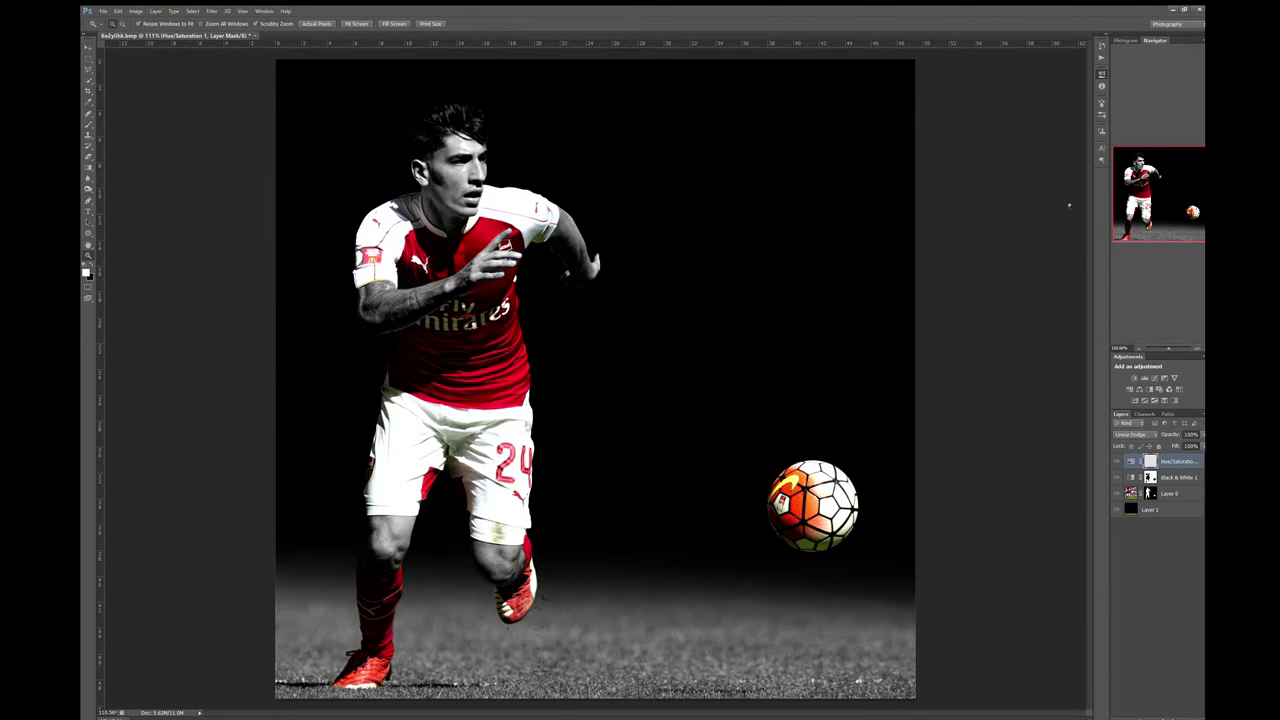
pyautogui.press('b')
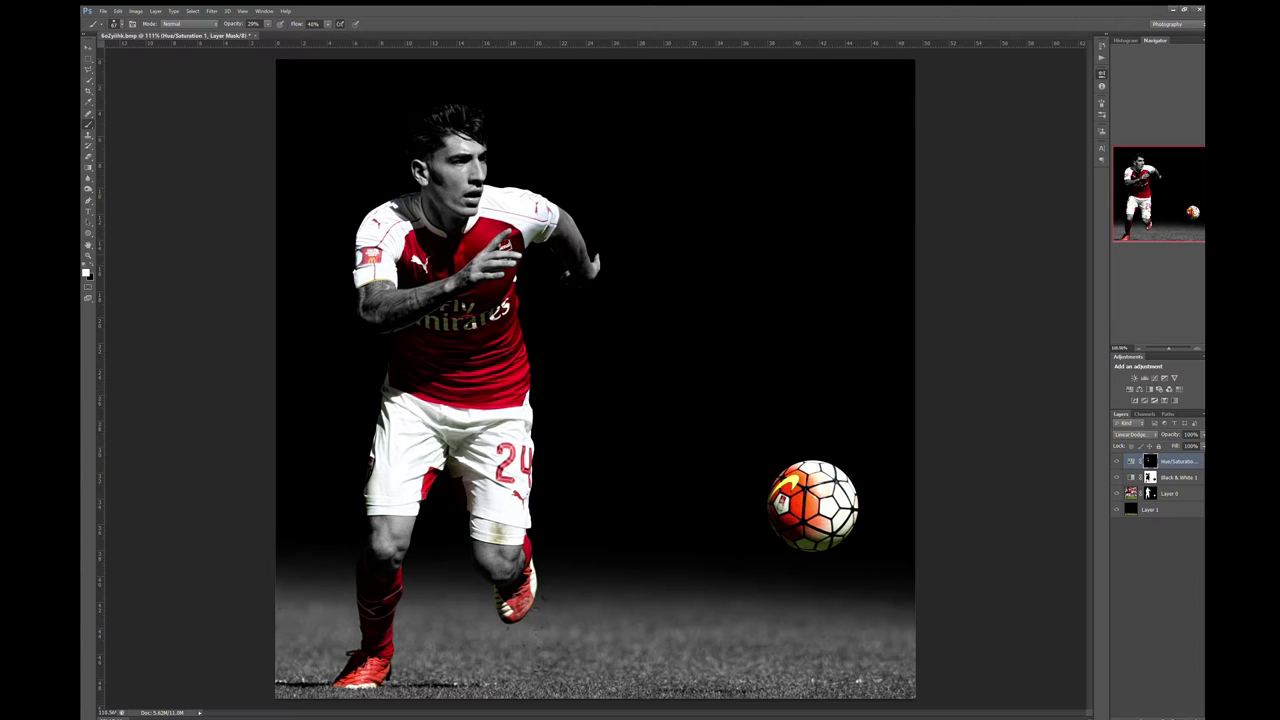
pyautogui.moveTo(510, 515); pyautogui.dragTo(518, 488)
# Add Linear Dodge Layer 2 above Layer 0 with white highlights on knees, arm and ball
pyautogui.hotkey('alt', ',')
pyautogui.hotkey('ctrl', 'shift', 'alt', 'n')
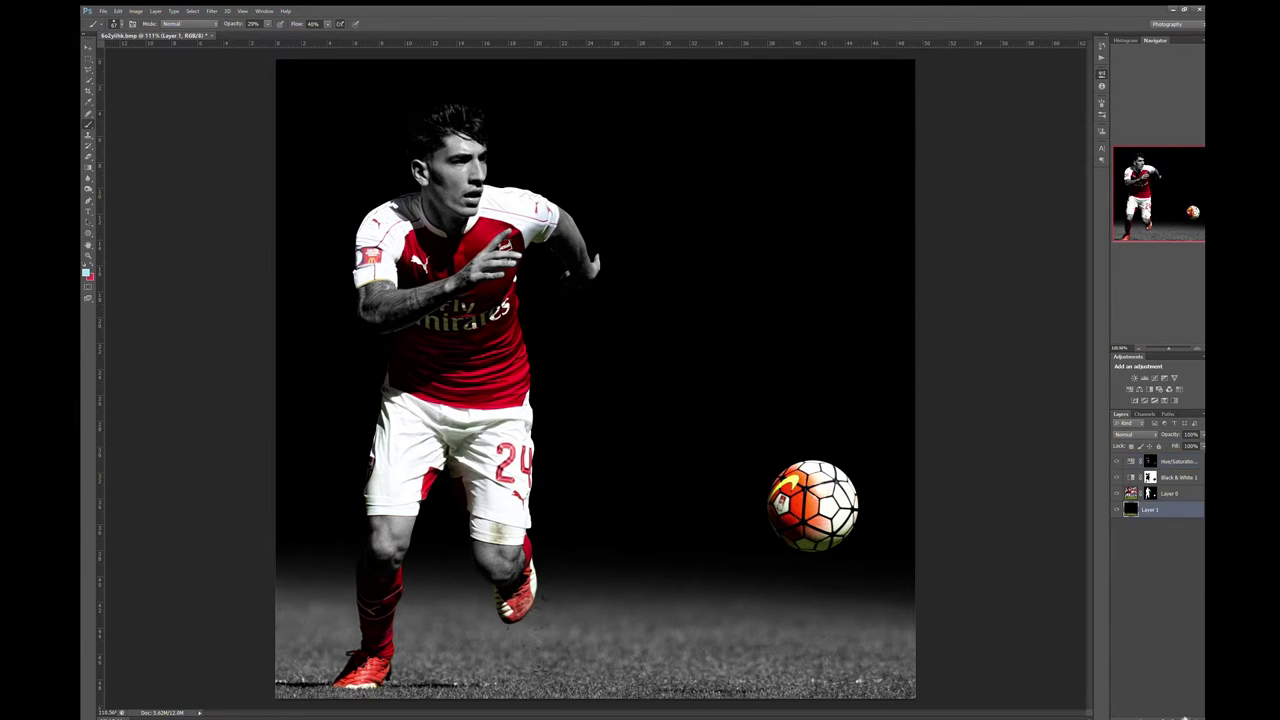
pyautogui.hotkey('alt', 'shift', 'w')
pyautogui.moveTo(1155, 509); pyautogui.dragTo(1164, 497)
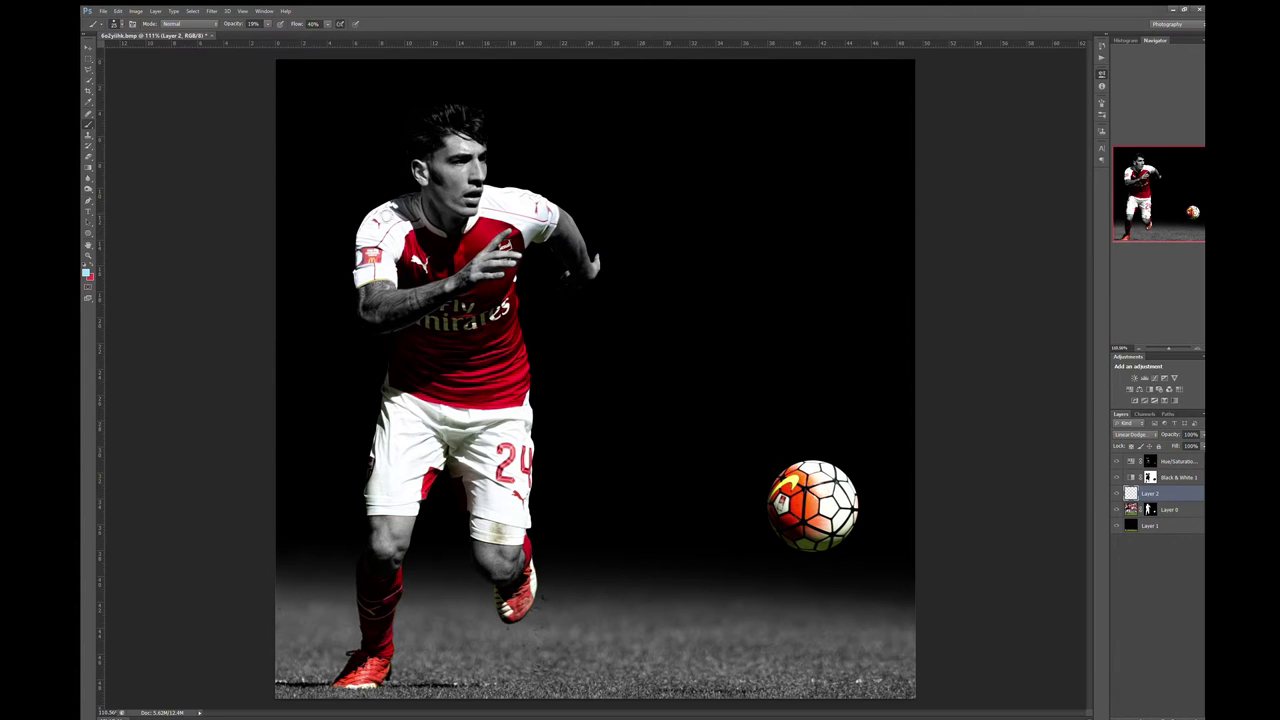
pyautogui.moveTo(378, 532); pyautogui.dragTo(405, 558)
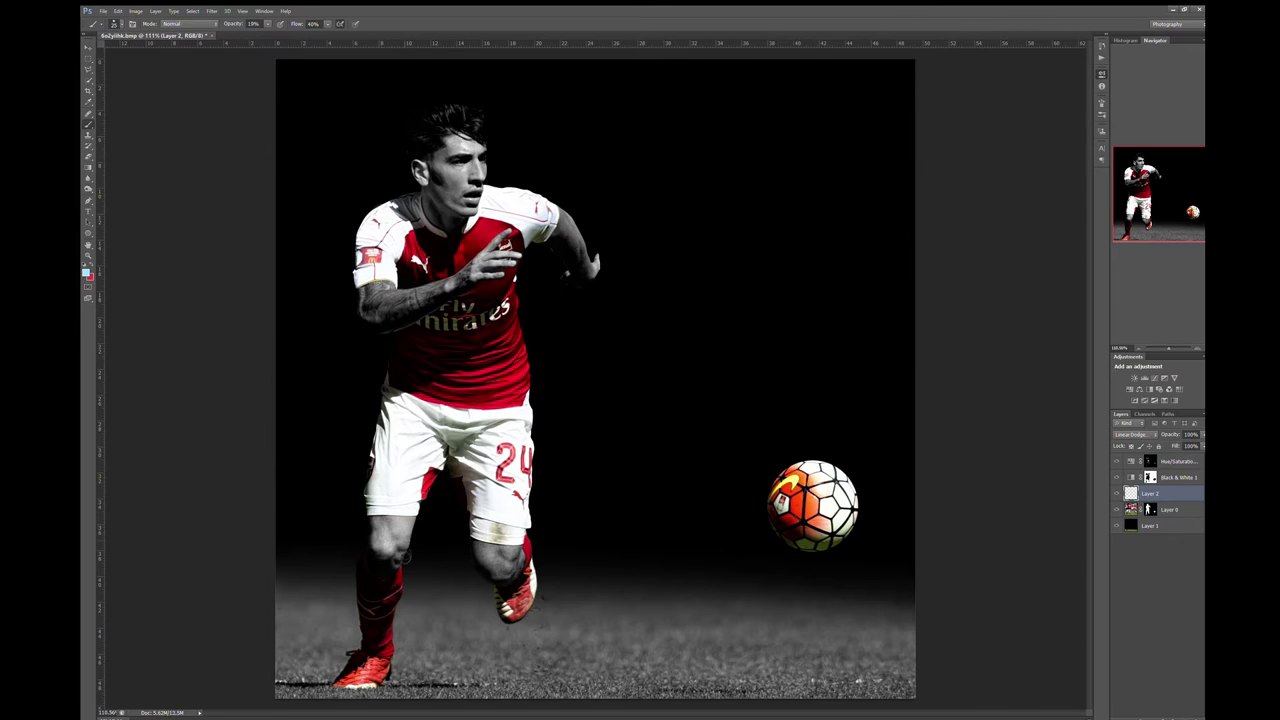
pyautogui.moveTo(510, 555); pyautogui.dragTo(482, 562)
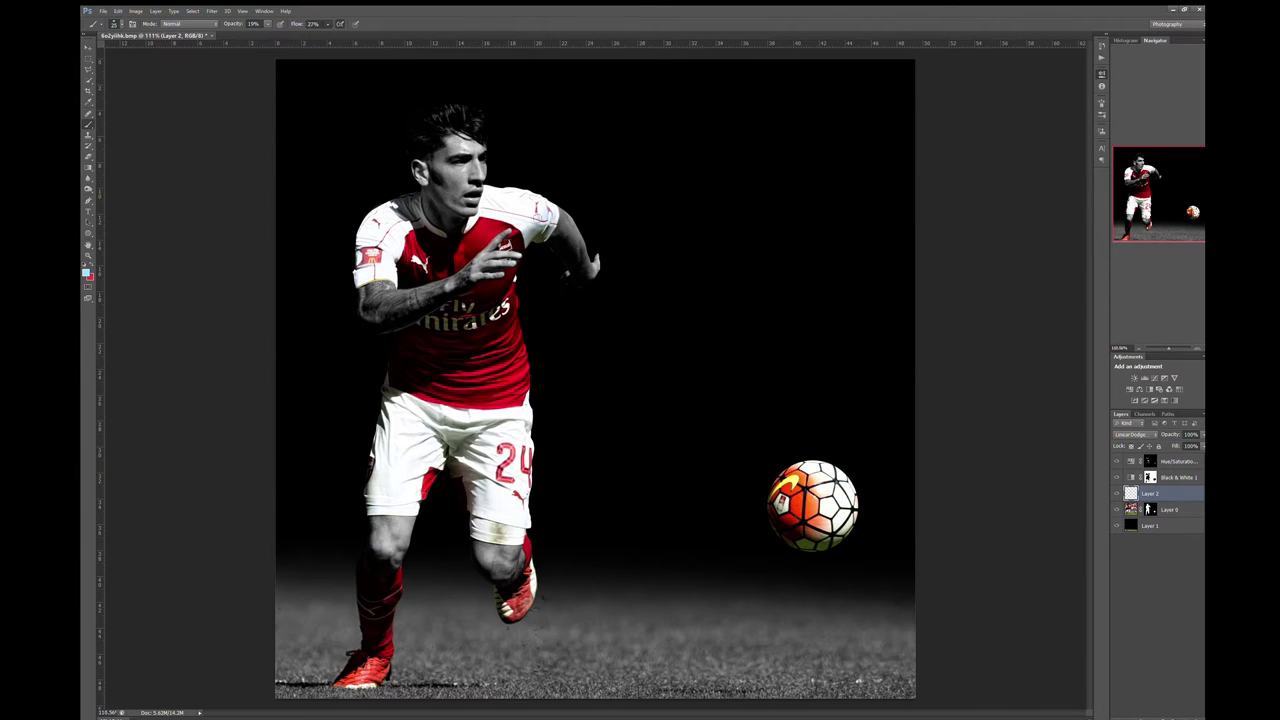
pyautogui.moveTo(556, 212); pyautogui.dragTo(580, 256)
pyautogui.moveTo(814, 528); pyautogui.dragTo(832, 542)
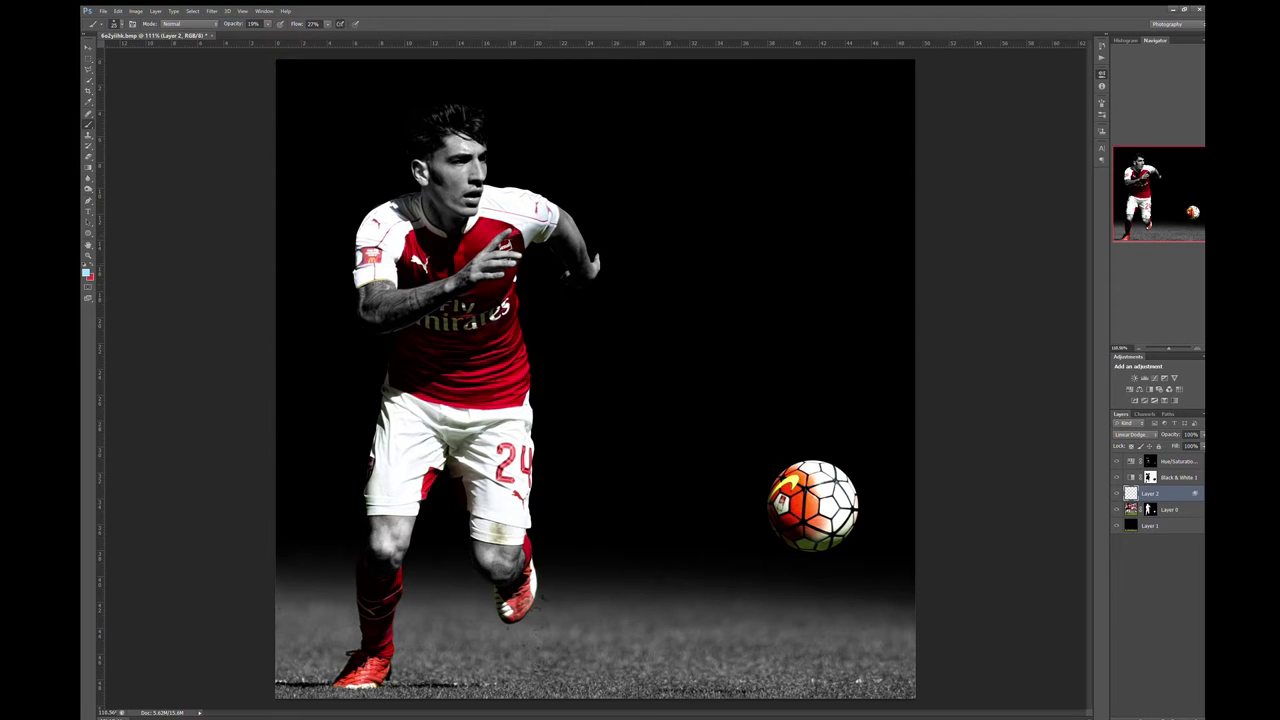
# Add a new Soft Light layer, Layer 3
pyautogui.hotkey('ctrl', 'shift', 'alt', 'n')
pyautogui.hotkey('alt', 'shift', 'f')
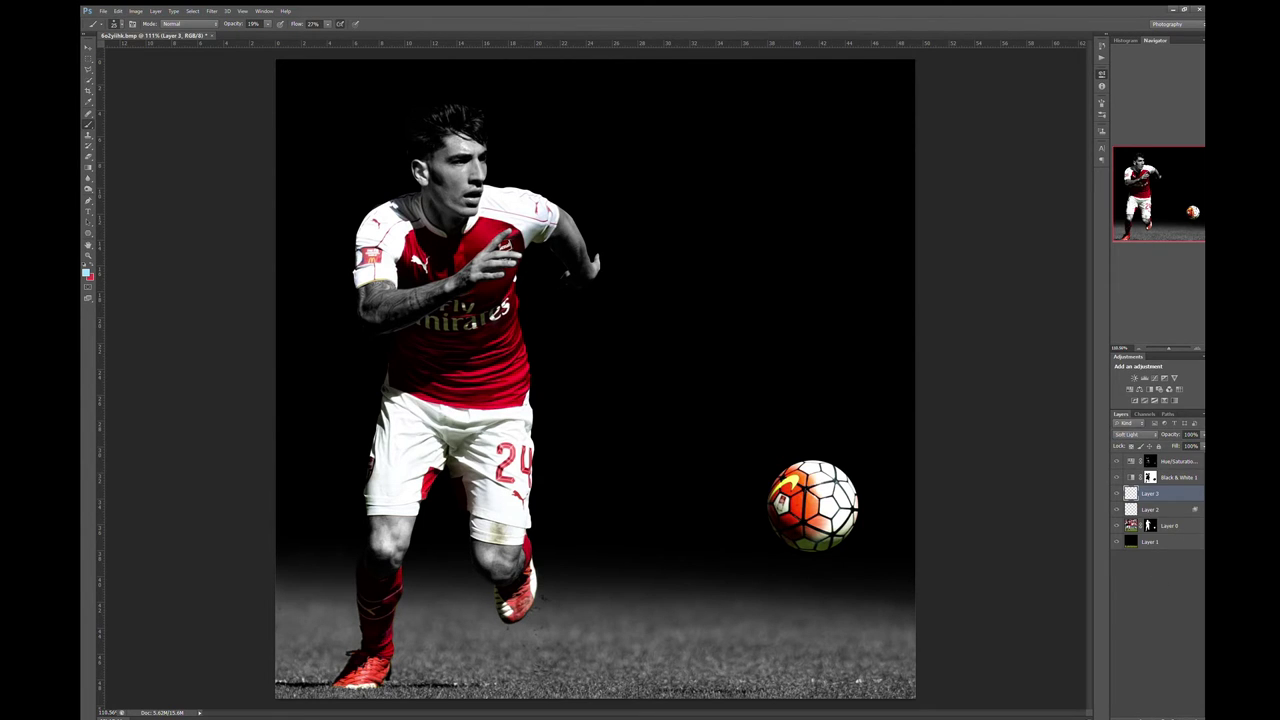
pyautogui.press('i')
pyautogui.press('b')
# Brighten the arm's edge slightly more on Layer 2 at 6% brush opacity
pyautogui.click(1152, 509)
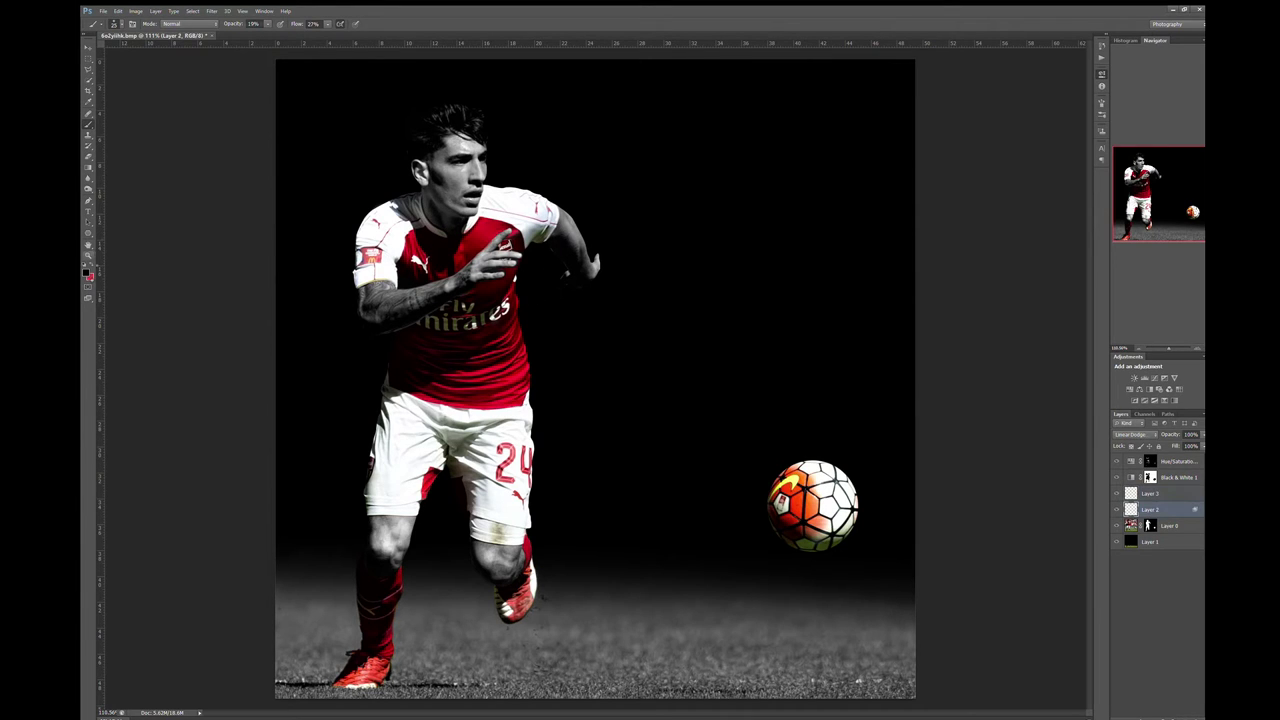
pyautogui.press('0')
pyautogui.press('6')
pyautogui.moveTo(592, 236); pyautogui.dragTo(566, 222)
# Add empty Layer 4 below Layer 2, then reselect Layer 2 with white as painting colour
pyautogui.hotkey('ctrl', 'shift', 'alt', 'n')
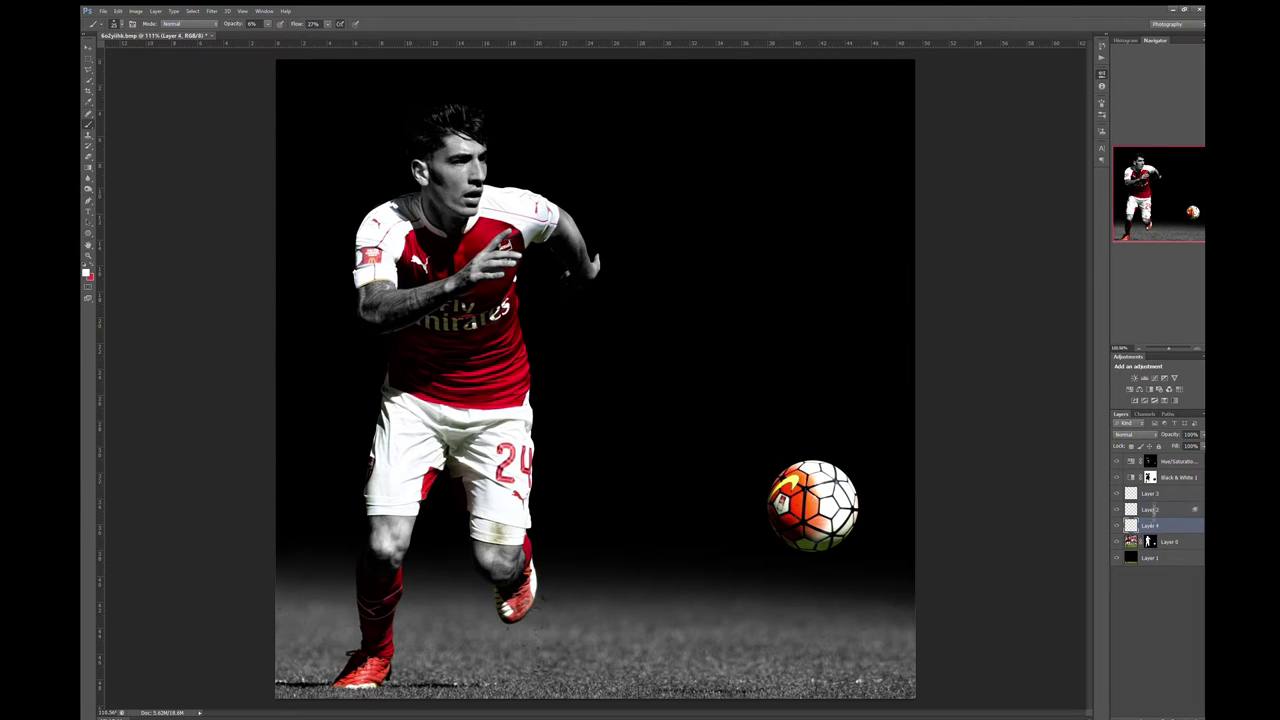
pyautogui.keyDown('alt'); pyautogui.click(102, 115); pyautogui.keyUp('alt')
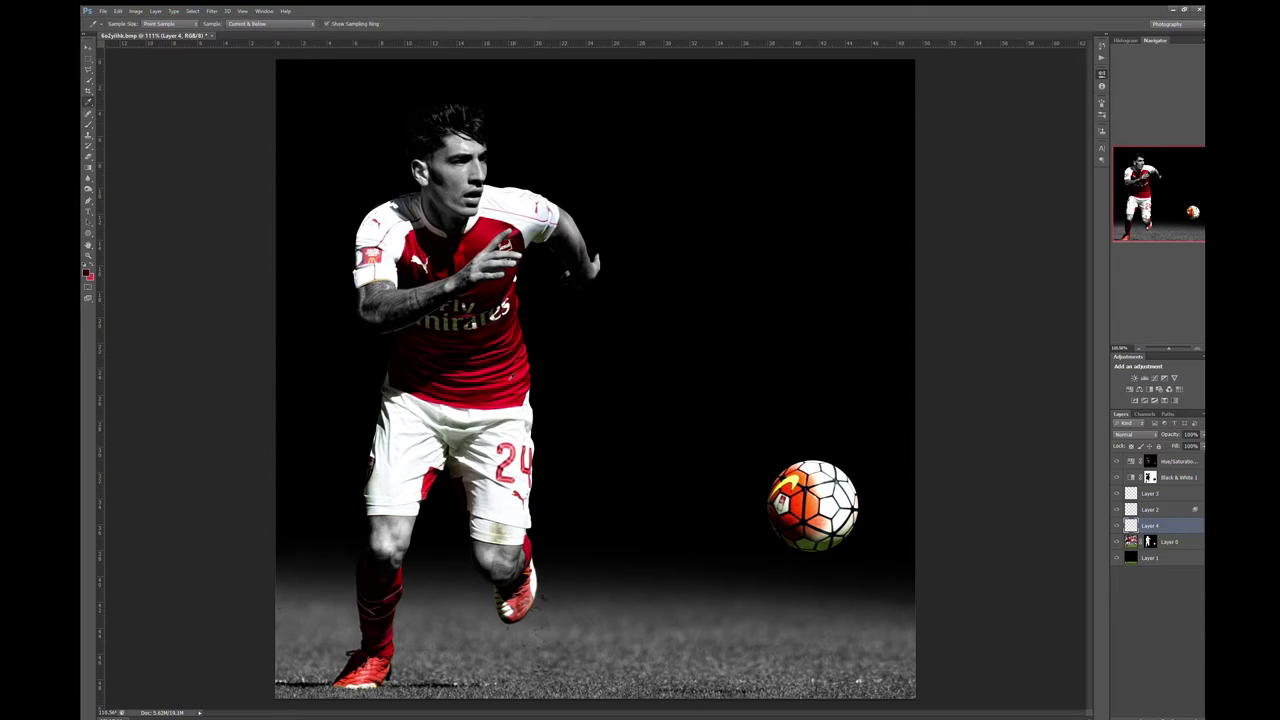
pyautogui.press('x')
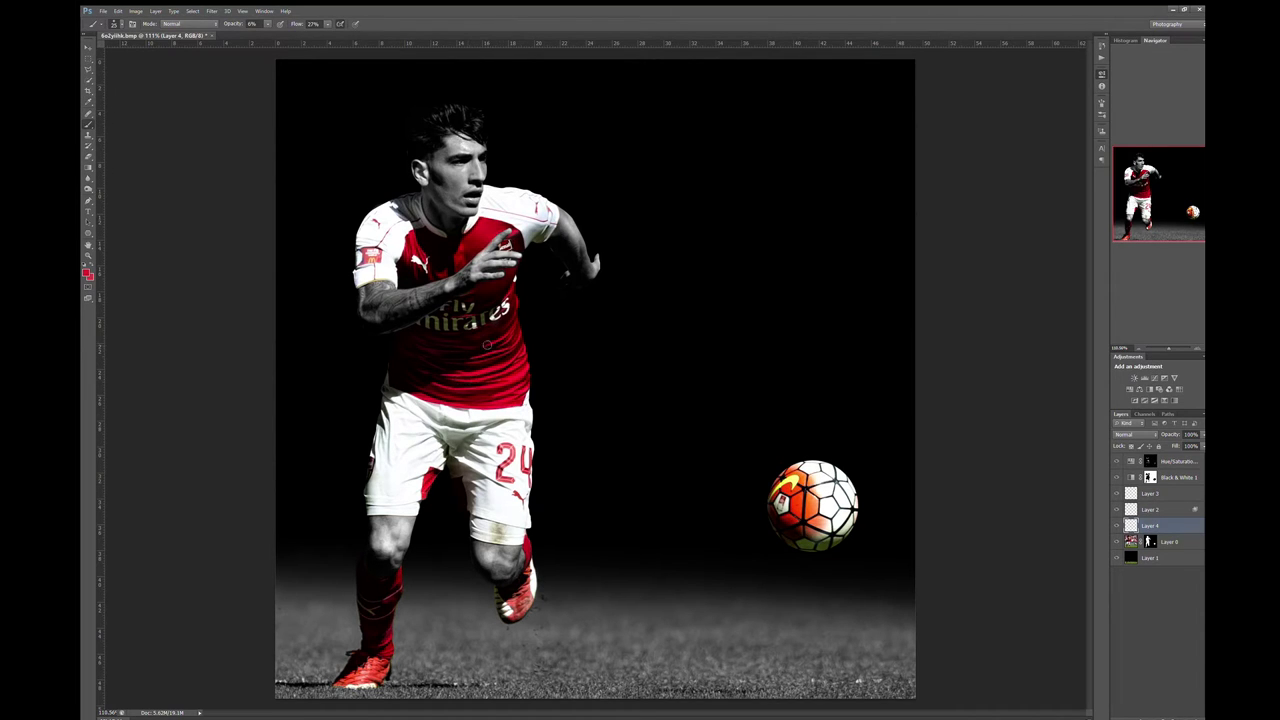
pyautogui.hotkey('alt', ']')
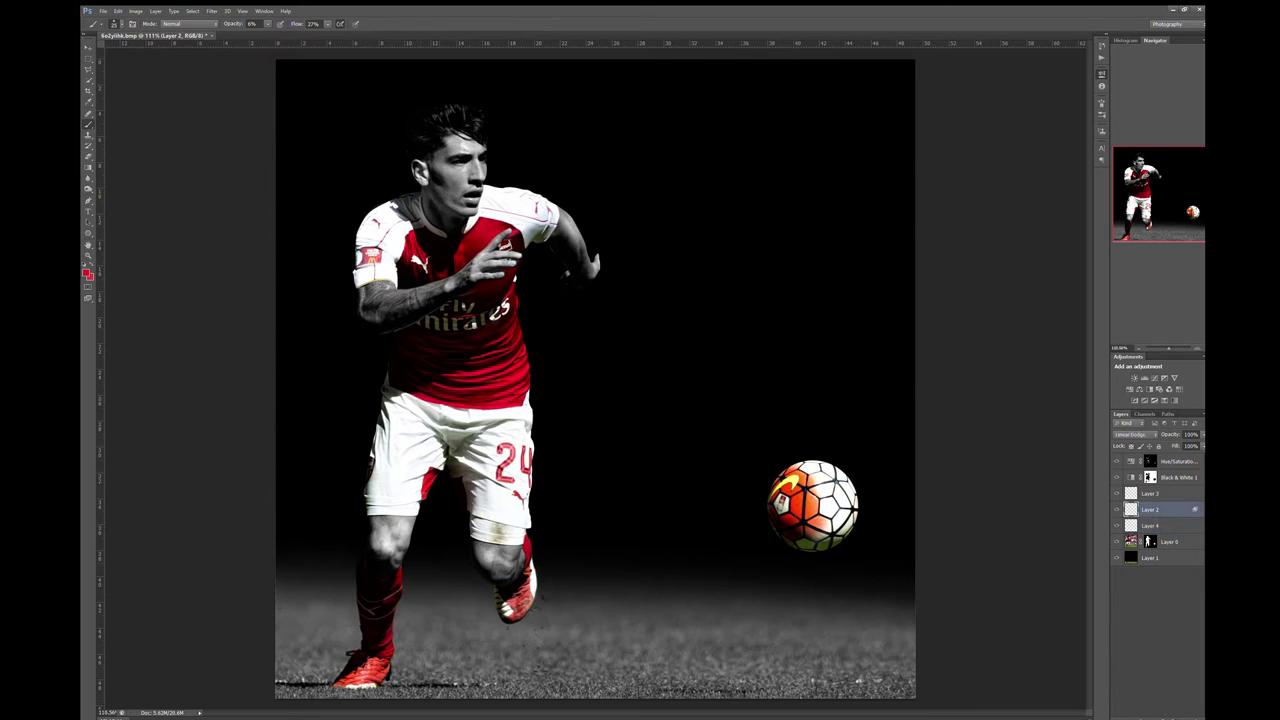
pyautogui.press('x')
# Confirm the smoke placement, move it behind the player and blend it with Screen
pyautogui.click(1116, 510)
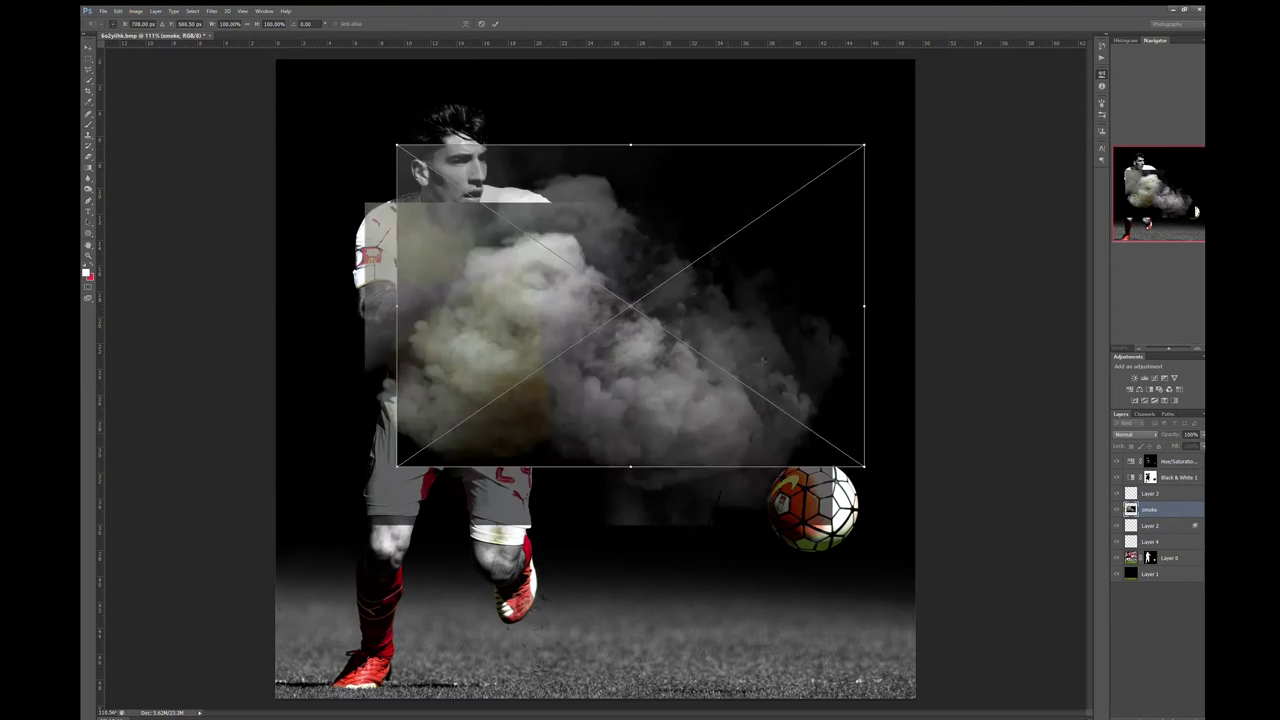
pyautogui.press('Return')
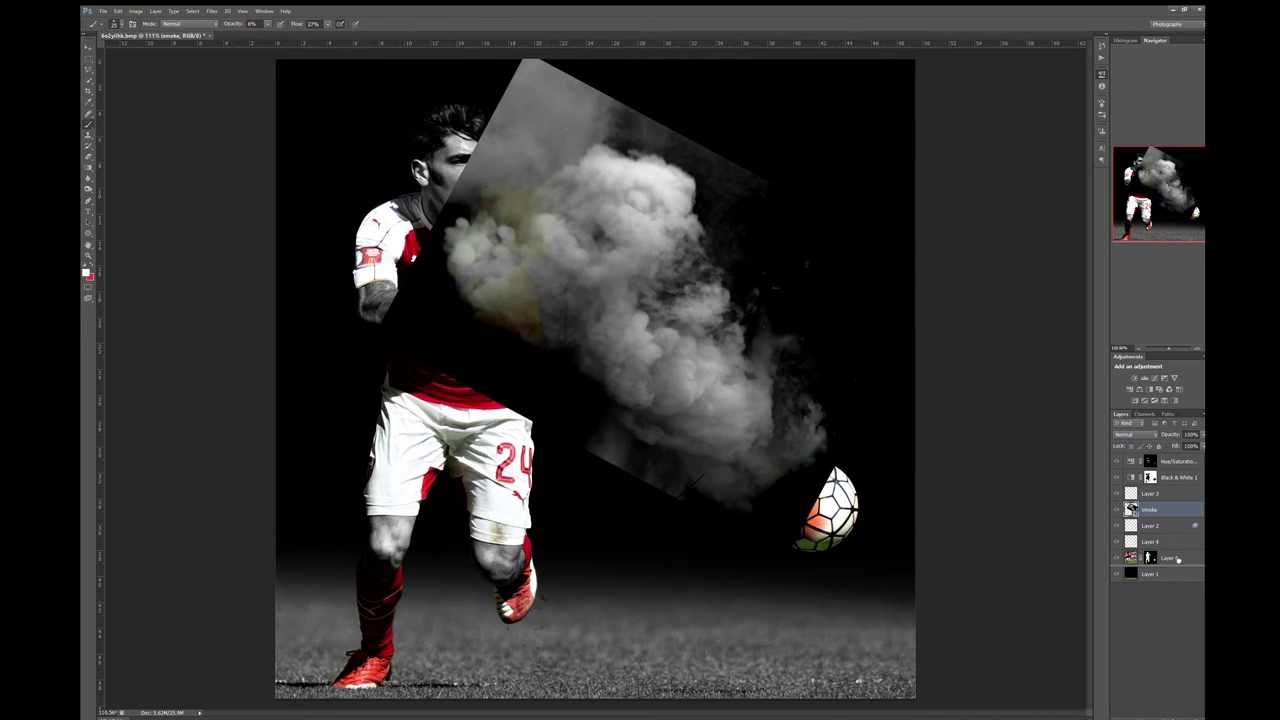
pyautogui.moveTo(1150, 509); pyautogui.dragTo(1150, 562)
pyautogui.hotkey('ctrl', 't')
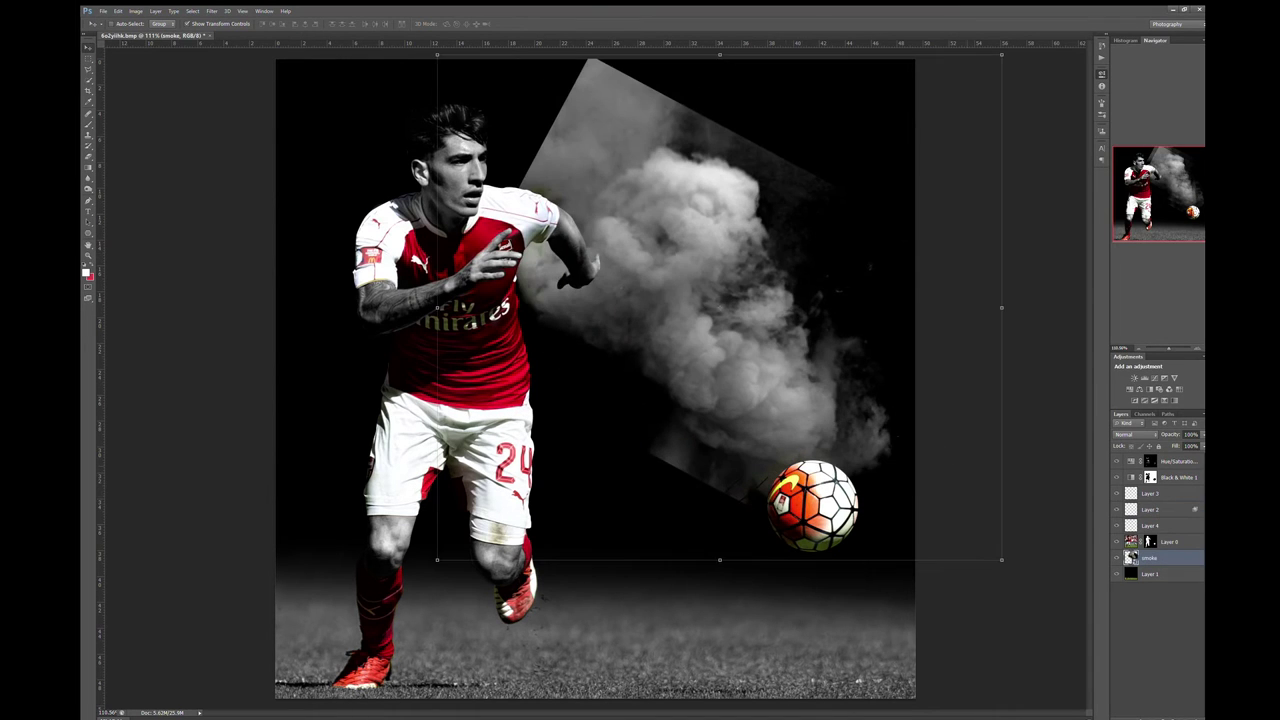
pyautogui.hotkey('shift', 'alt', 's')
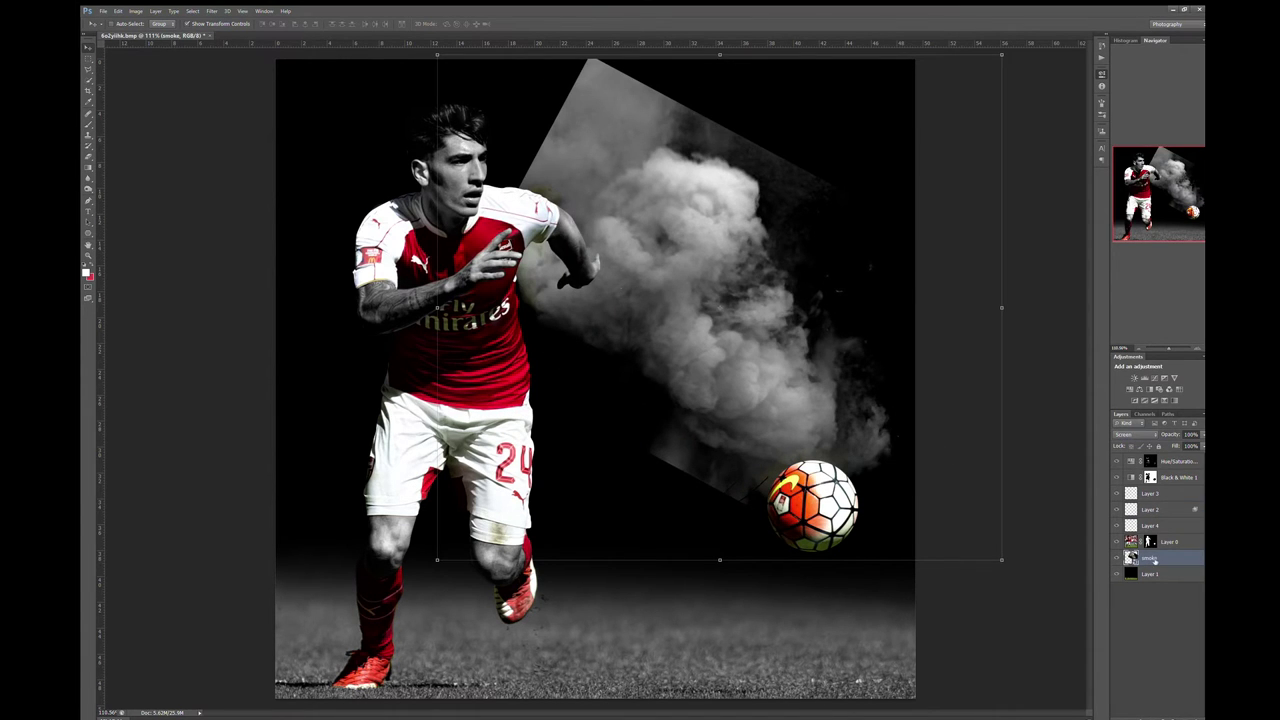
# Mask the smoke layer and fade its top and left edges with a 72% brush
pyautogui.click(1152, 716)
pyautogui.press('b')
pyautogui.press('7')
pyautogui.press('2')
pyautogui.moveTo(580, 75)
pyautogui.mouseDown()
pyautogui.moveTo(635, 65)
pyautogui.moveTo(595, 80)
pyautogui.moveTo(630, 65)
pyautogui.moveTo(540, 155)
pyautogui.moveTo(525, 190)
pyautogui.mouseUp()
pyautogui.moveTo(630, 430); pyautogui.dragTo(730, 505)
pyautogui.moveTo(650, 68)
pyautogui.mouseDown()
pyautogui.moveTo(585, 95)
pyautogui.moveTo(540, 165)
pyautogui.mouseUp()
pyautogui.moveTo(625, 80); pyautogui.dragTo(830, 165)
pyautogui.moveTo(765, 117); pyautogui.dragTo(608, 60)
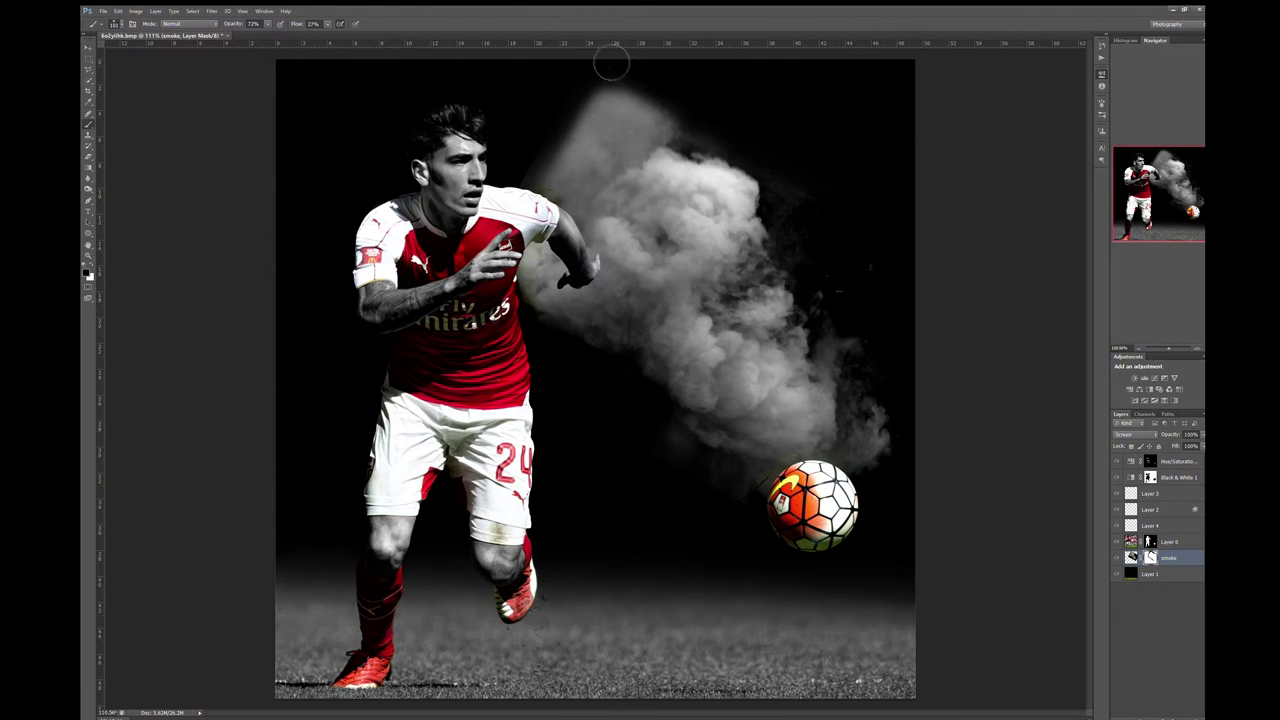
# Shift the smoke up and right, then fade its left edge and top further
pyautogui.press('v')
pyautogui.moveTo(700, 300); pyautogui.dragTo(755, 265)
pyautogui.press('b')
pyautogui.moveTo(625, 130); pyautogui.dragTo(580, 190)
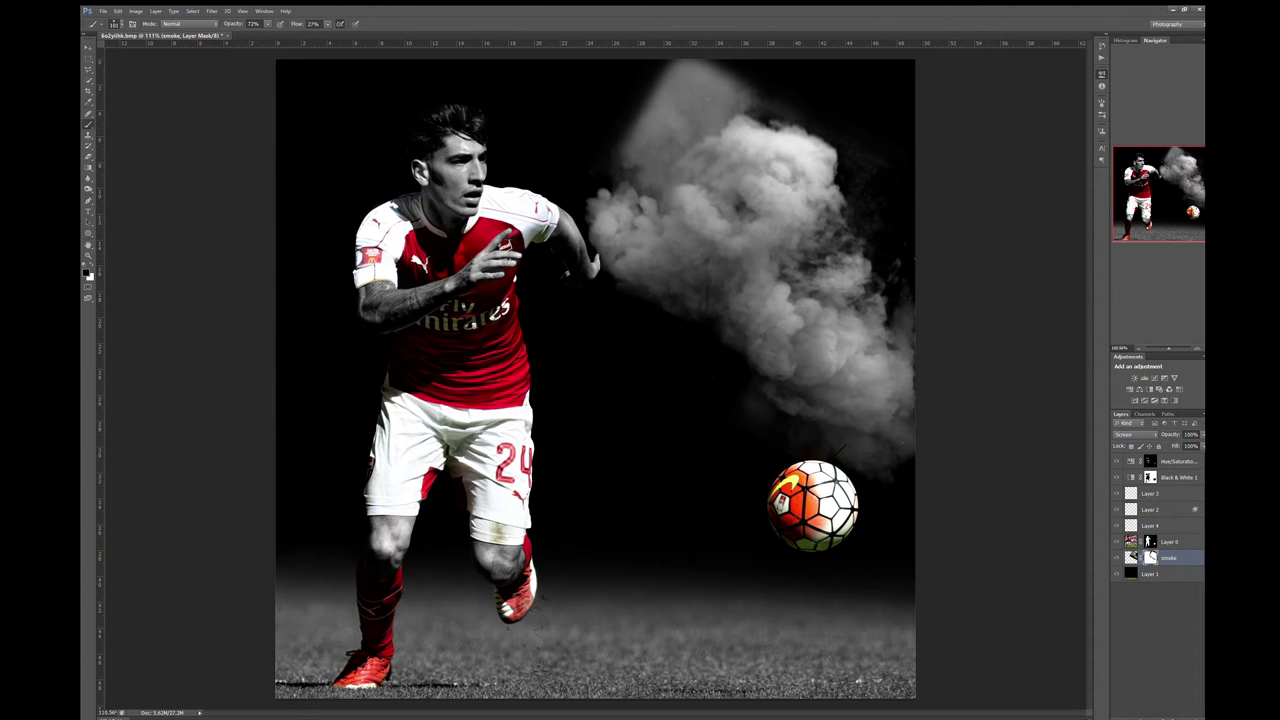
pyautogui.moveTo(740, 65); pyautogui.dragTo(650, 125)
pyautogui.moveTo(620, 175)
pyautogui.mouseDown()
pyautogui.moveTo(740, 65)
pyautogui.moveTo(820, 105)
pyautogui.mouseUp()
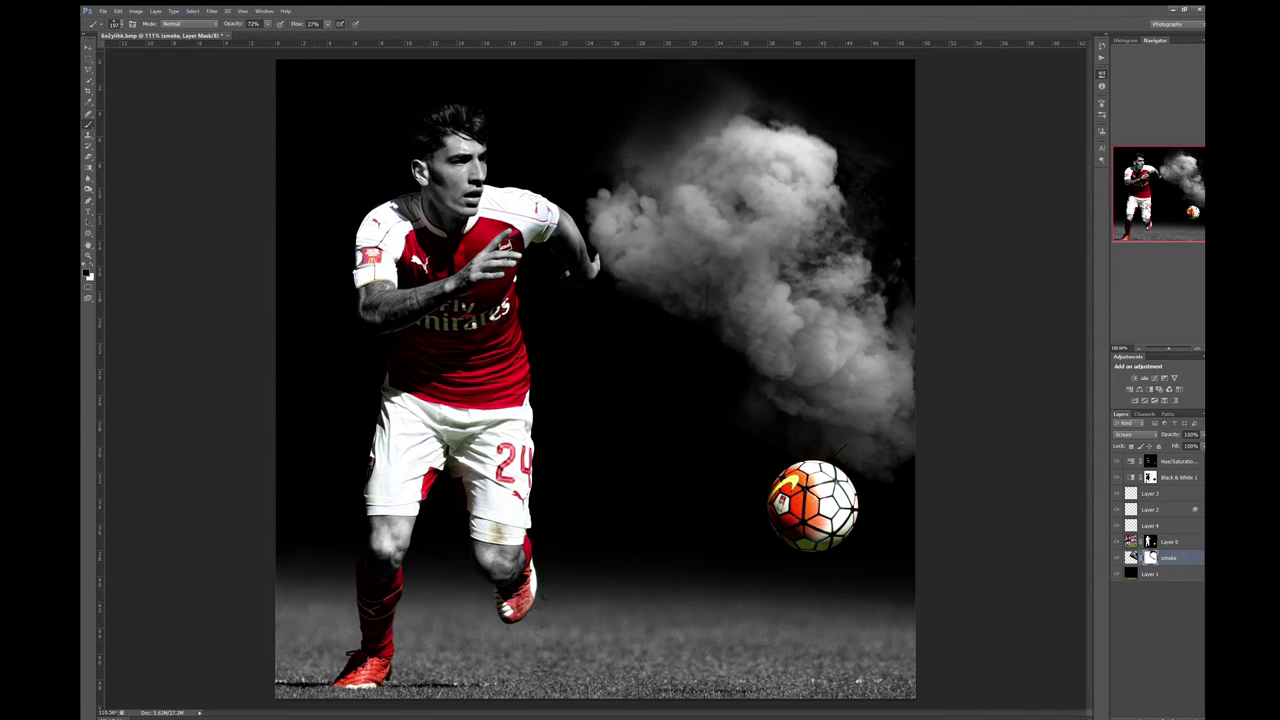
# Move the smoke down-left and rotate it about 96 degrees beside the player
pyautogui.press('v')
pyautogui.moveTo(750, 300); pyautogui.dragTo(690, 350)
pyautogui.hotkey('ctrl', 't')
pyautogui.moveTo(960, 420); pyautogui.dragTo(960, 90)
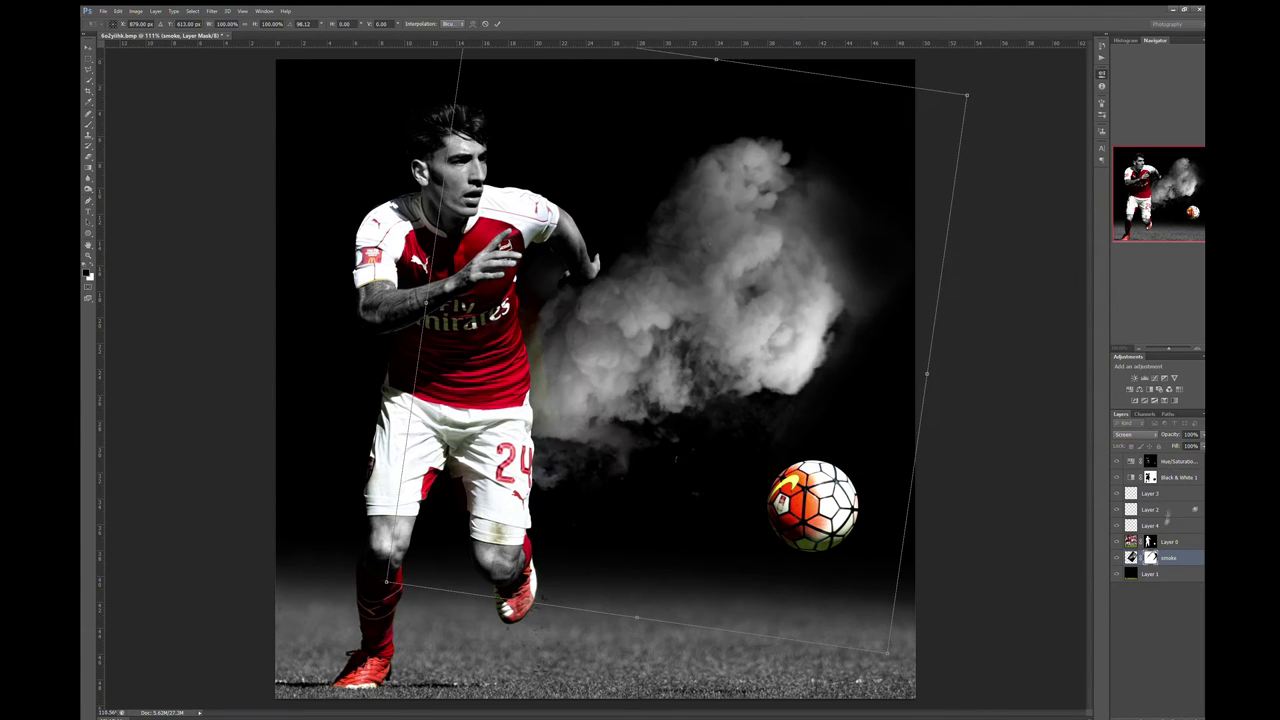
pyautogui.moveTo(950, 200); pyautogui.dragTo(940, 380)
# Apply the smoke rotation and move Black & White 1 just above Layer 0, unclipped
pyautogui.press('Return')
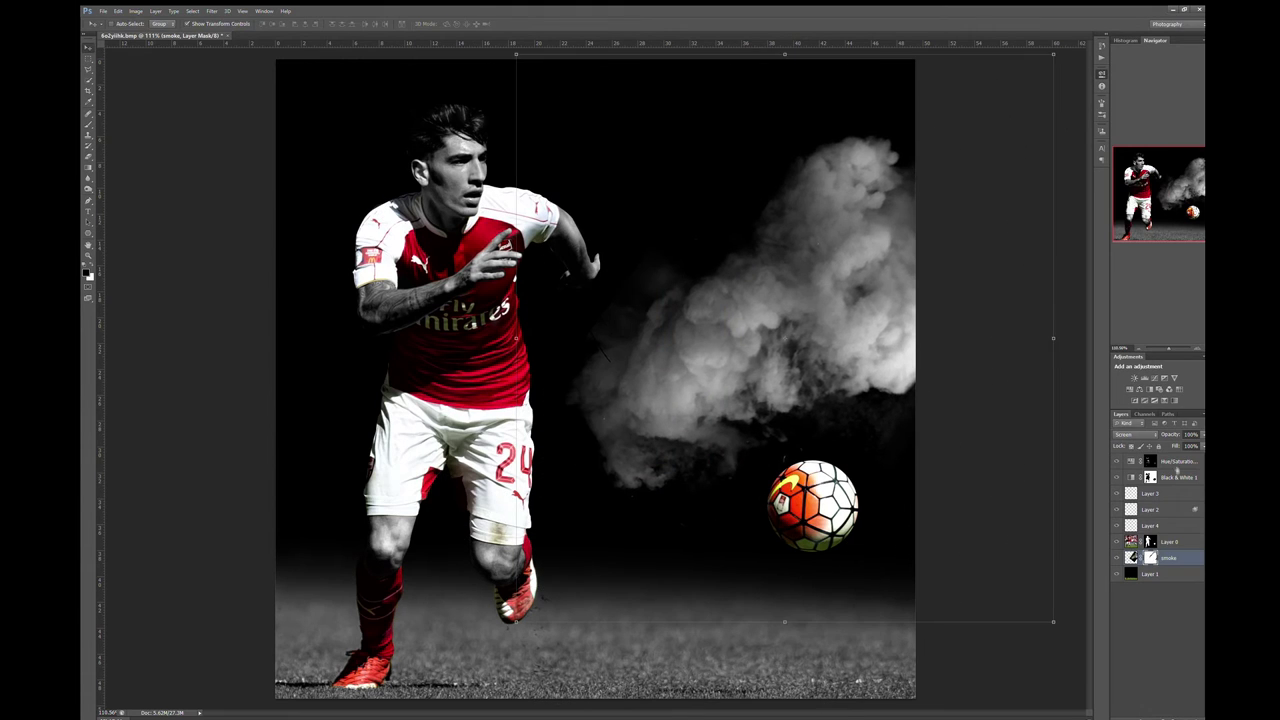
pyautogui.click(1178, 478)
pyautogui.moveTo(1180, 482); pyautogui.dragTo(1180, 531)
pyautogui.hotkey('ctrl', 'alt', 'g')
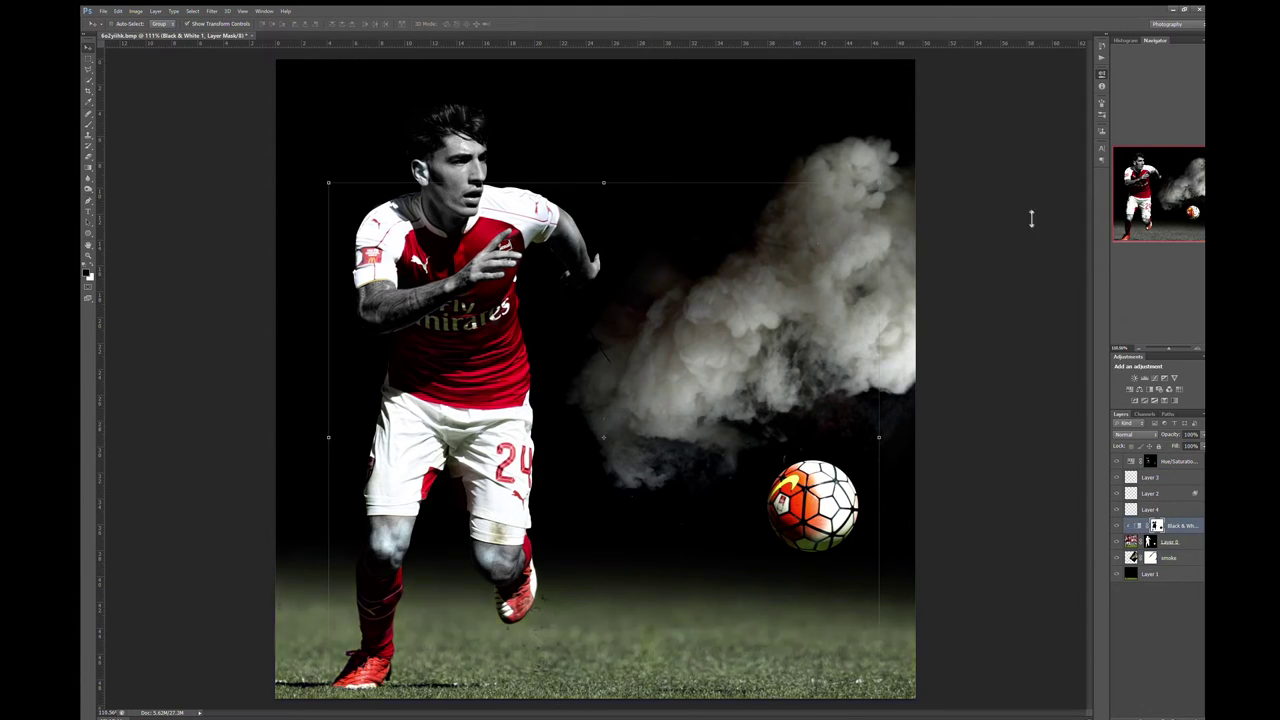
pyautogui.hotkey('ctrl', 'alt', 'g')
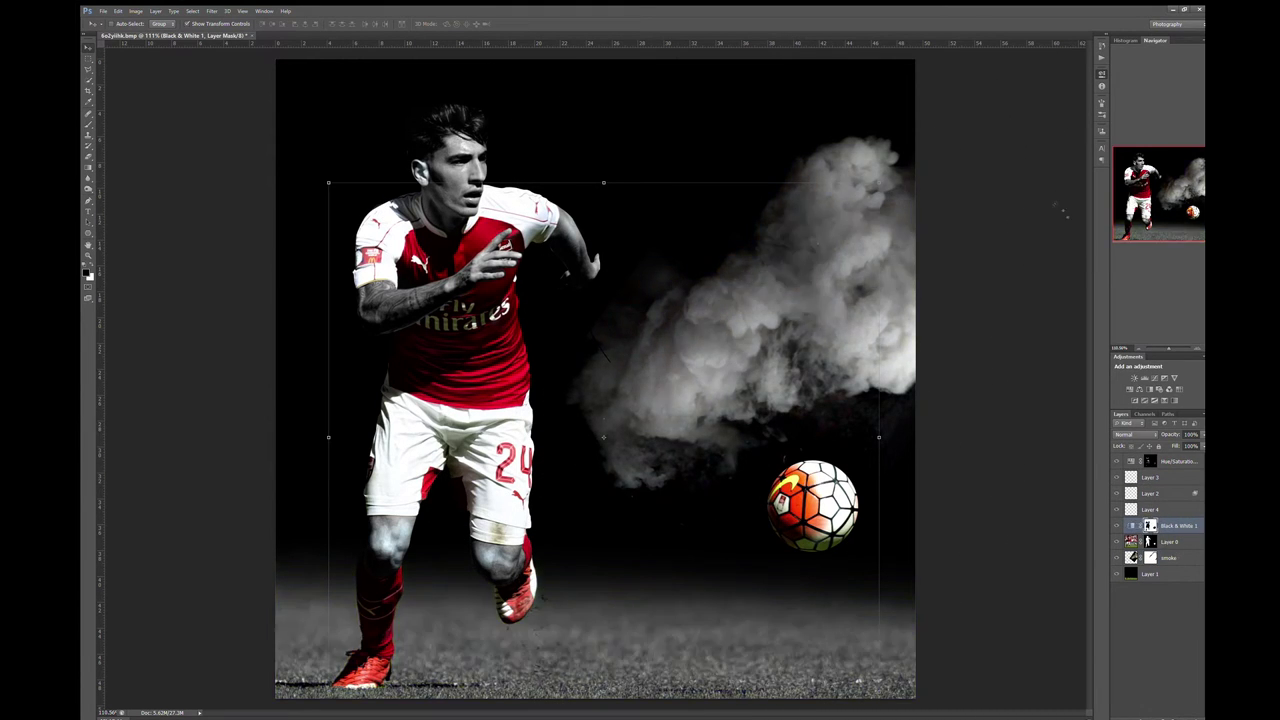
# Rotate the smoke and reposition it behind the player
pyautogui.click(1168, 557)
pyautogui.hotkey('ctrl', 't')
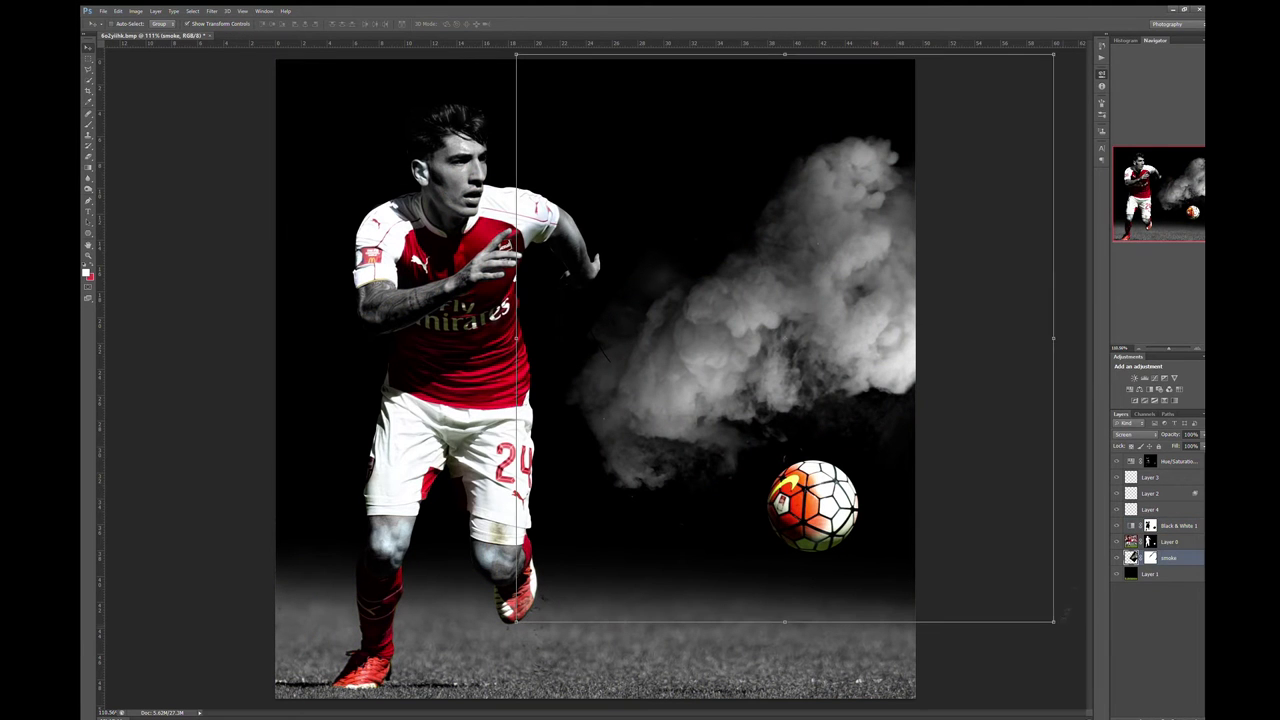
pyautogui.moveTo(780, 330)
pyautogui.mouseDown()
pyautogui.moveTo(706, 370)
pyautogui.moveTo(385, 233)
pyautogui.moveTo(370, 390)
pyautogui.mouseUp()
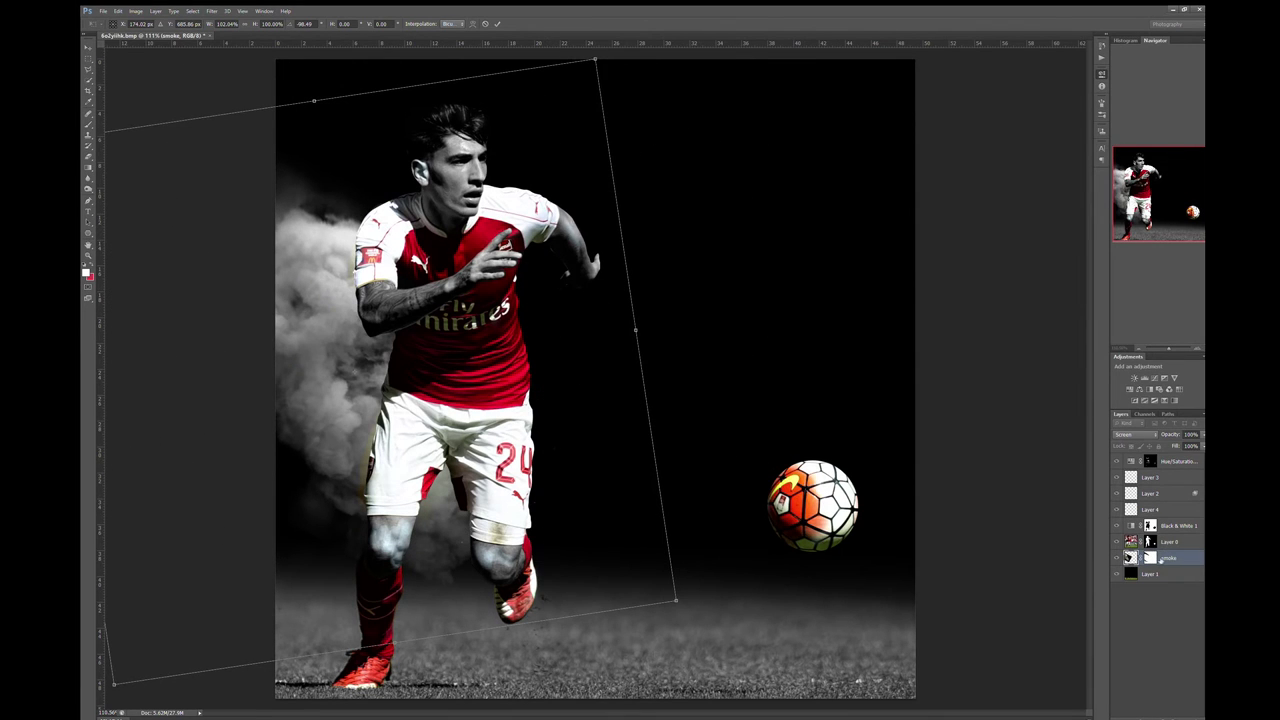
pyautogui.press('Return')
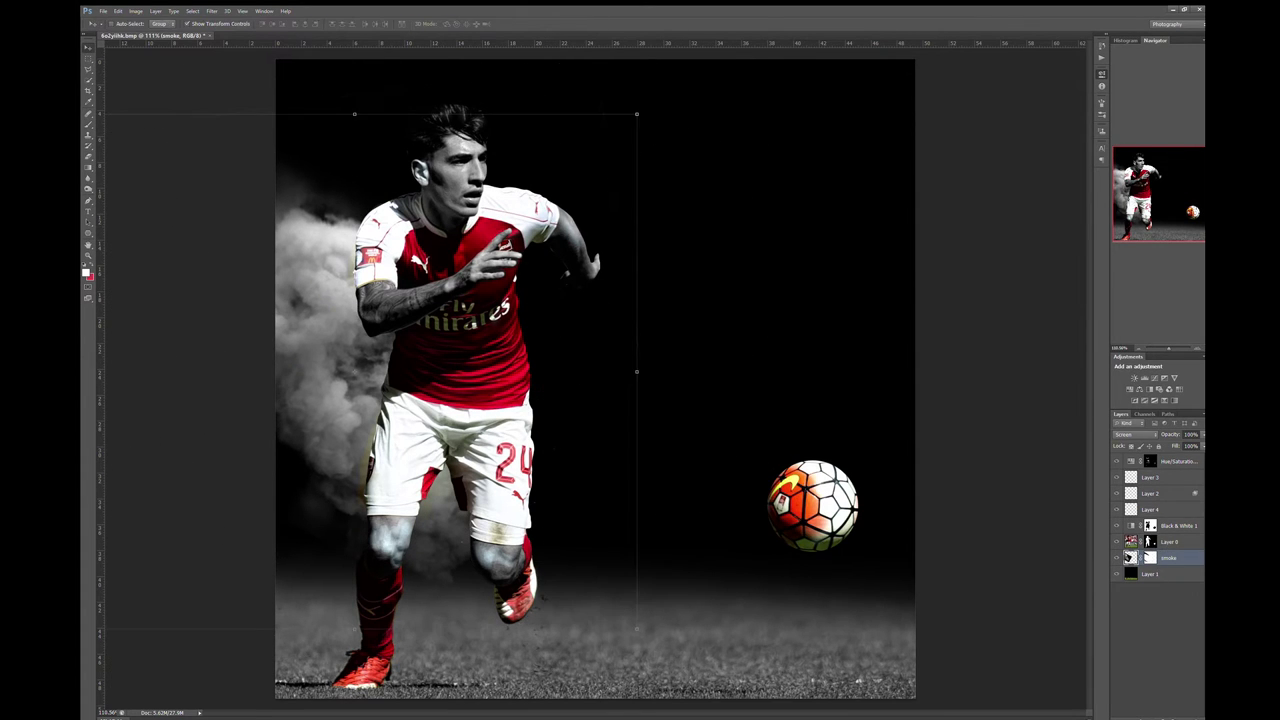
# Mask out part of the player's left knee on Layer 0's mask
pyautogui.click(1150, 541)
pyautogui.press('b')
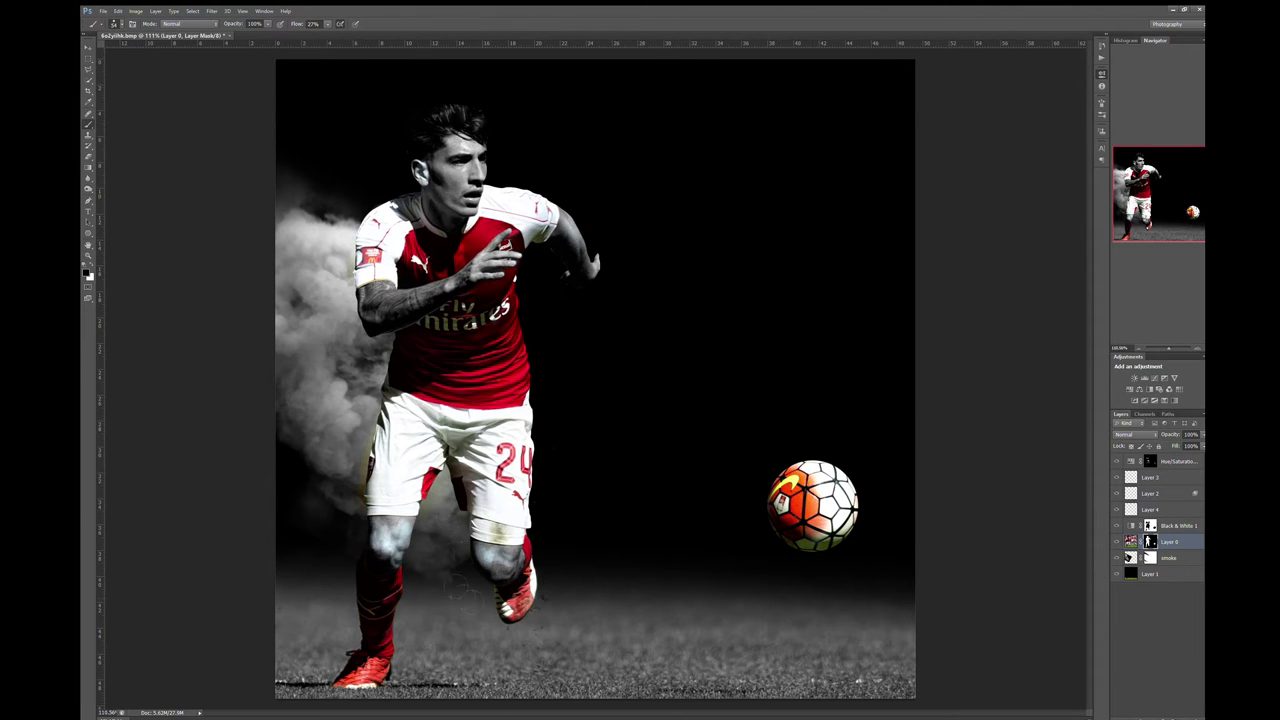
pyautogui.moveTo(380, 520); pyautogui.dragTo(405, 555)
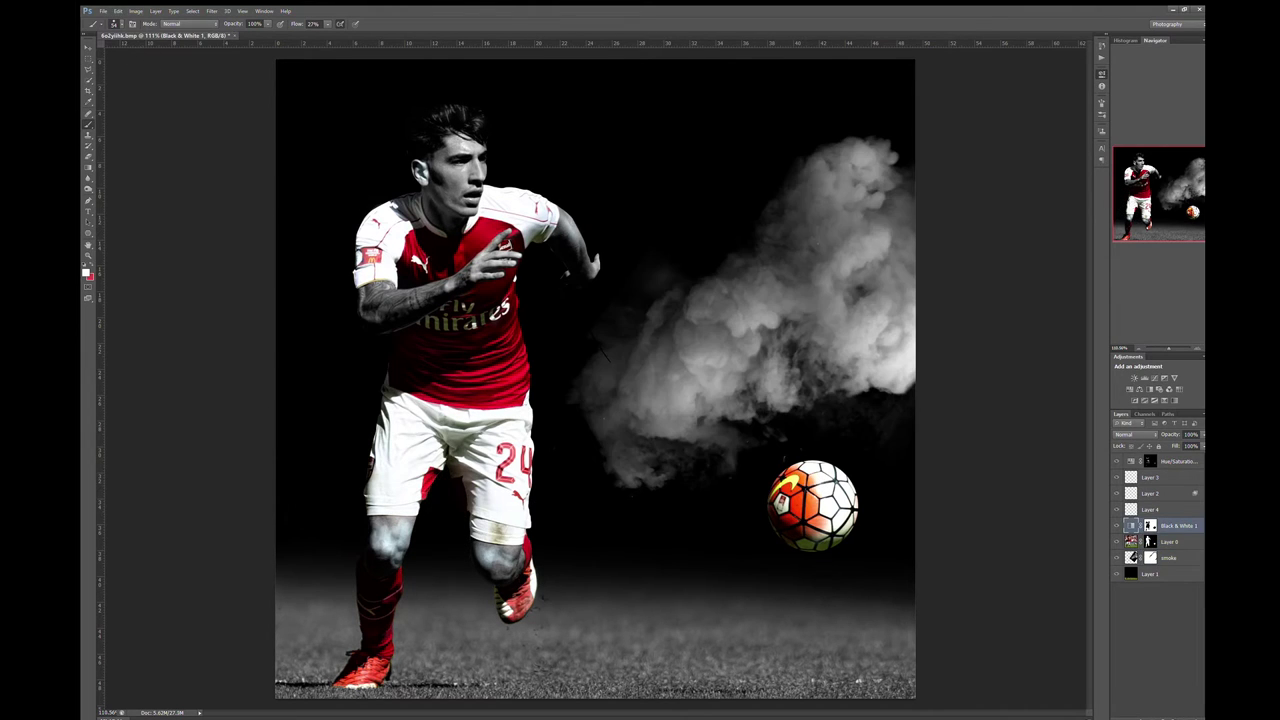
# Hide the smoke and move Black & White 1 directly under the Hue/Saturation adjustment
pyautogui.press('v')
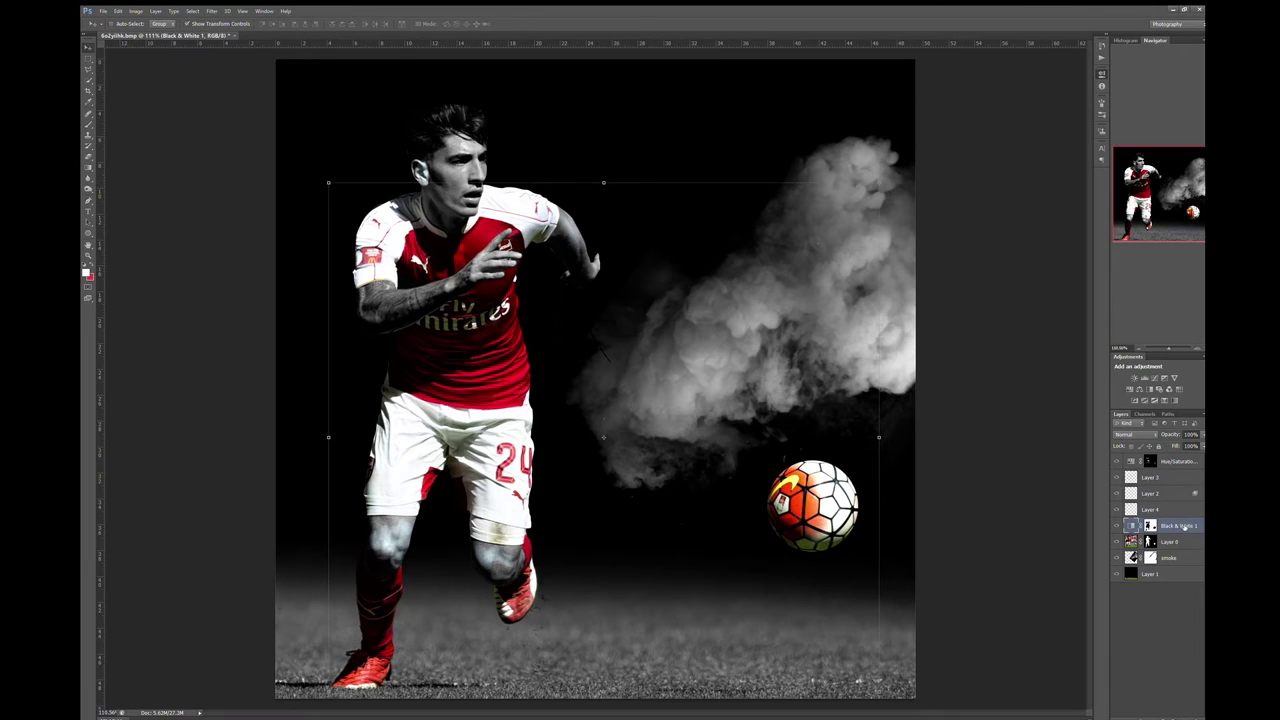
pyautogui.keyDown('ctrl'); pyautogui.click(1178, 526); pyautogui.keyUp('ctrl')
pyautogui.keyDown('ctrl'); pyautogui.click(1178, 526); pyautogui.keyUp('ctrl')
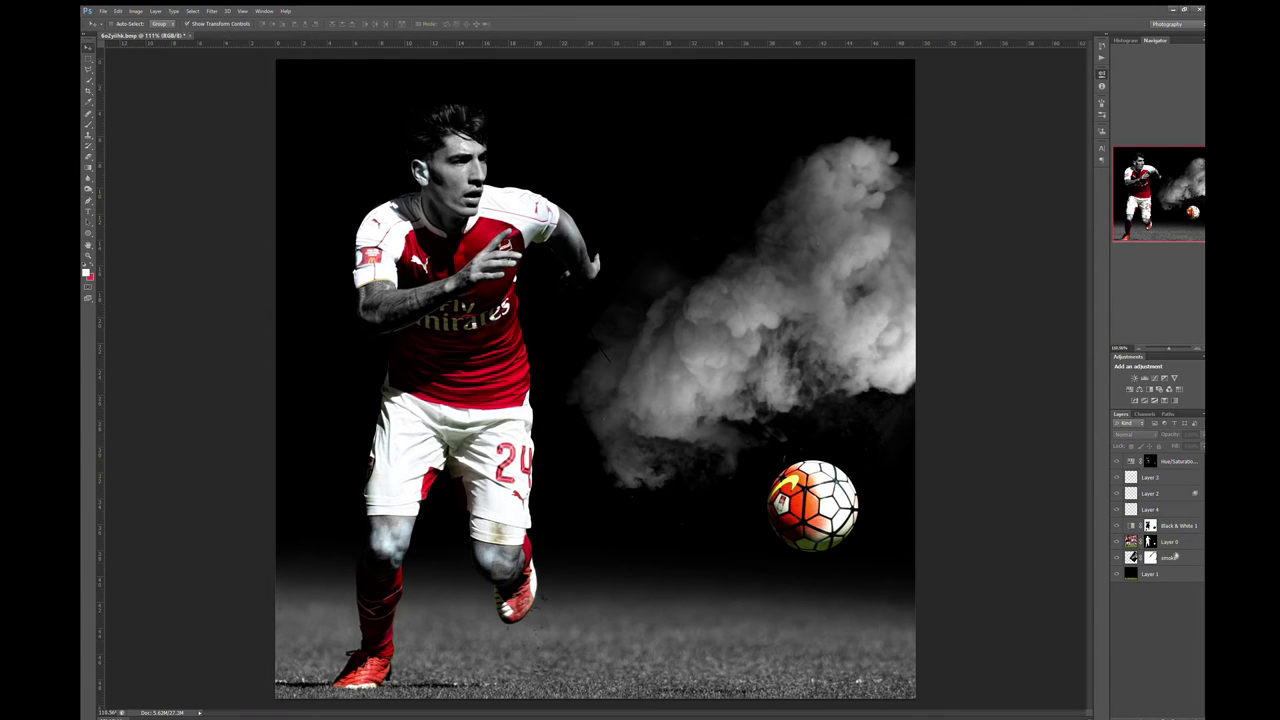
pyautogui.click(1176, 557)
pyautogui.moveTo(1199, 527)
pyautogui.mouseDown()
pyautogui.moveTo(1201, 576)
pyautogui.moveTo(1185, 522)
pyautogui.mouseUp()
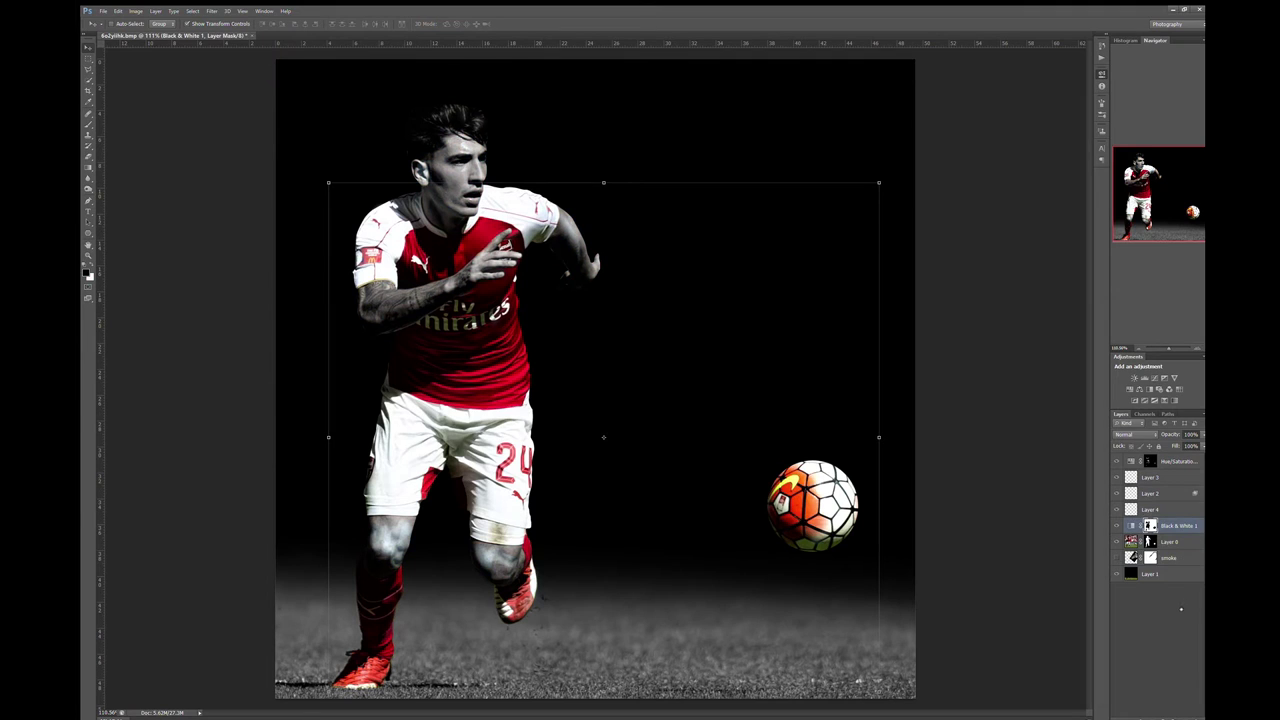
pyautogui.click(1160, 541)
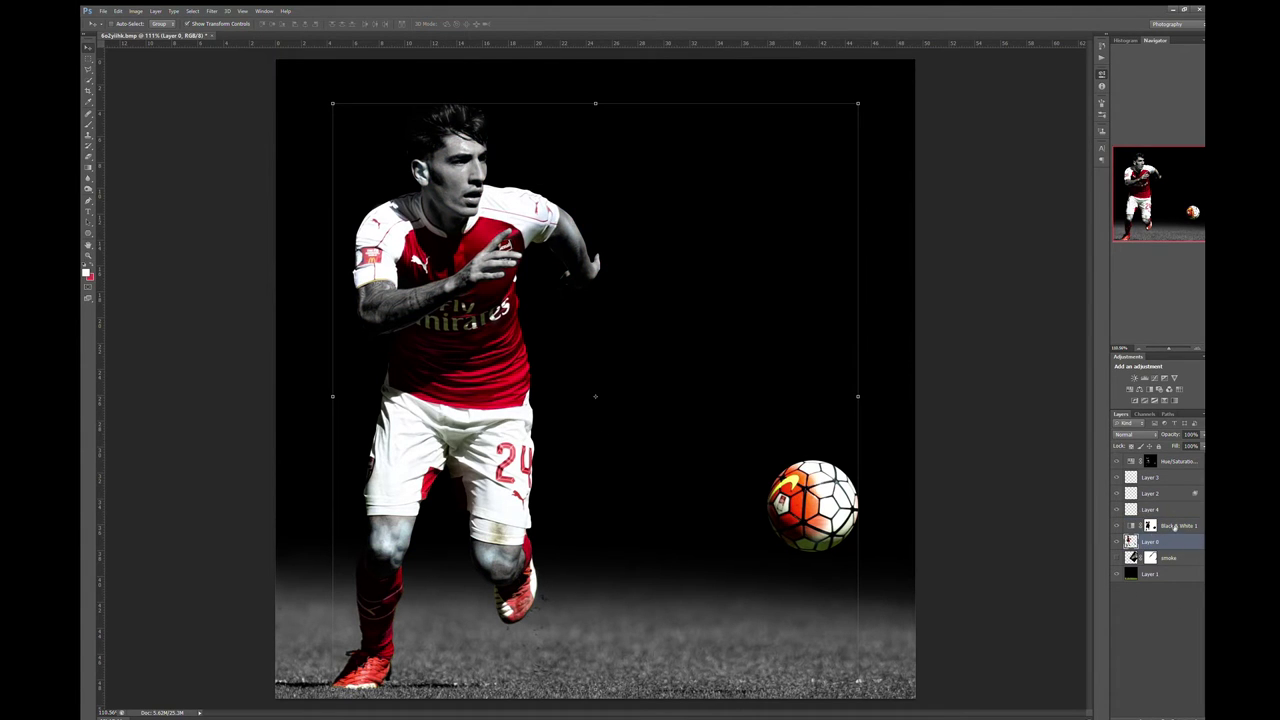
pyautogui.moveTo(1175, 527); pyautogui.dragTo(1166, 470)
# Show the smoke layer again and select it for transforming
pyautogui.click(1117, 557)
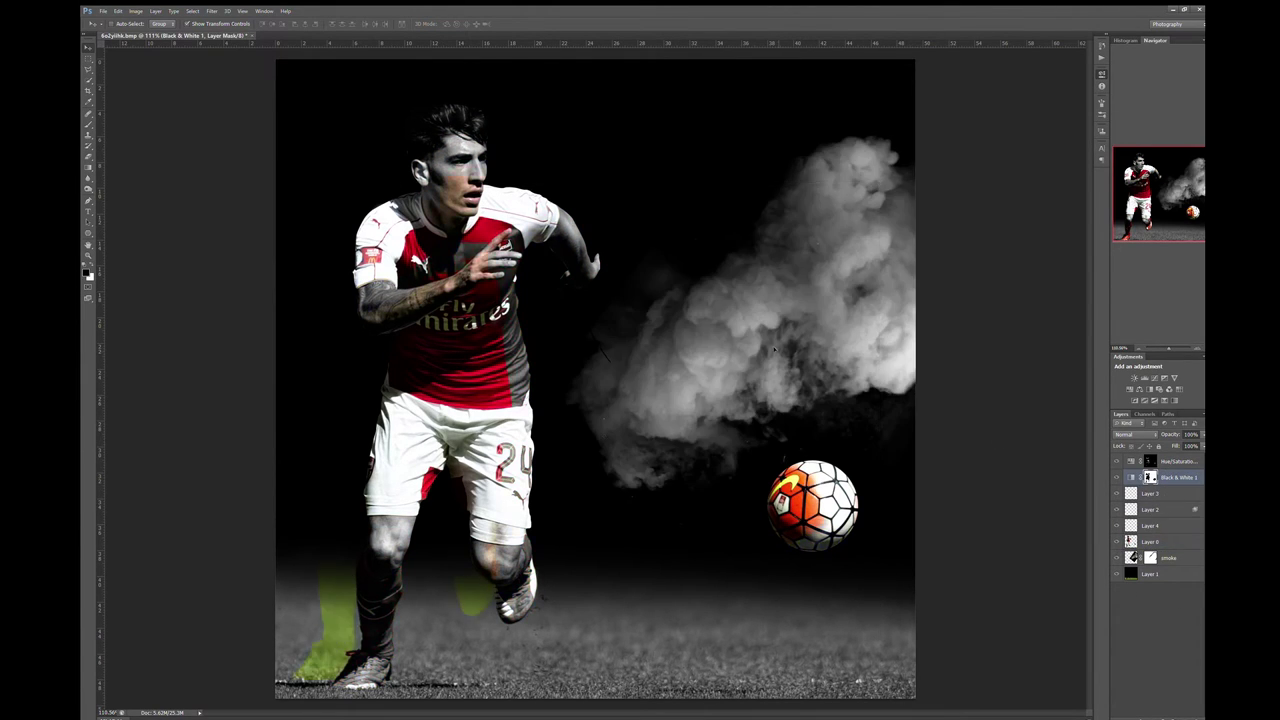
pyautogui.click(1167, 557)
pyautogui.hotkey('ctrl', 't')
# Rotate the smoke about -49 degrees and place the smokebokeh patch top-left
pyautogui.moveTo(958, 614)
pyautogui.mouseDown()
pyautogui.moveTo(832, 617)
pyautogui.moveTo(750, 211)
pyautogui.mouseUp()
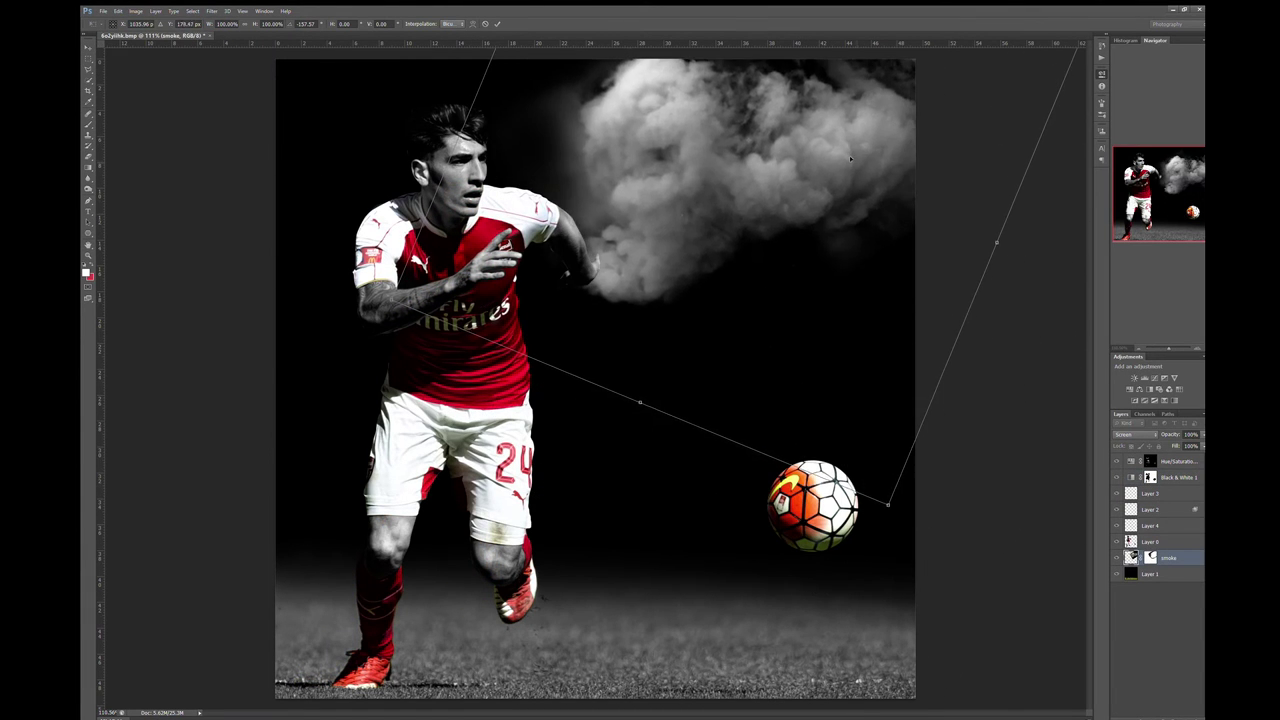
pyautogui.press('Return')
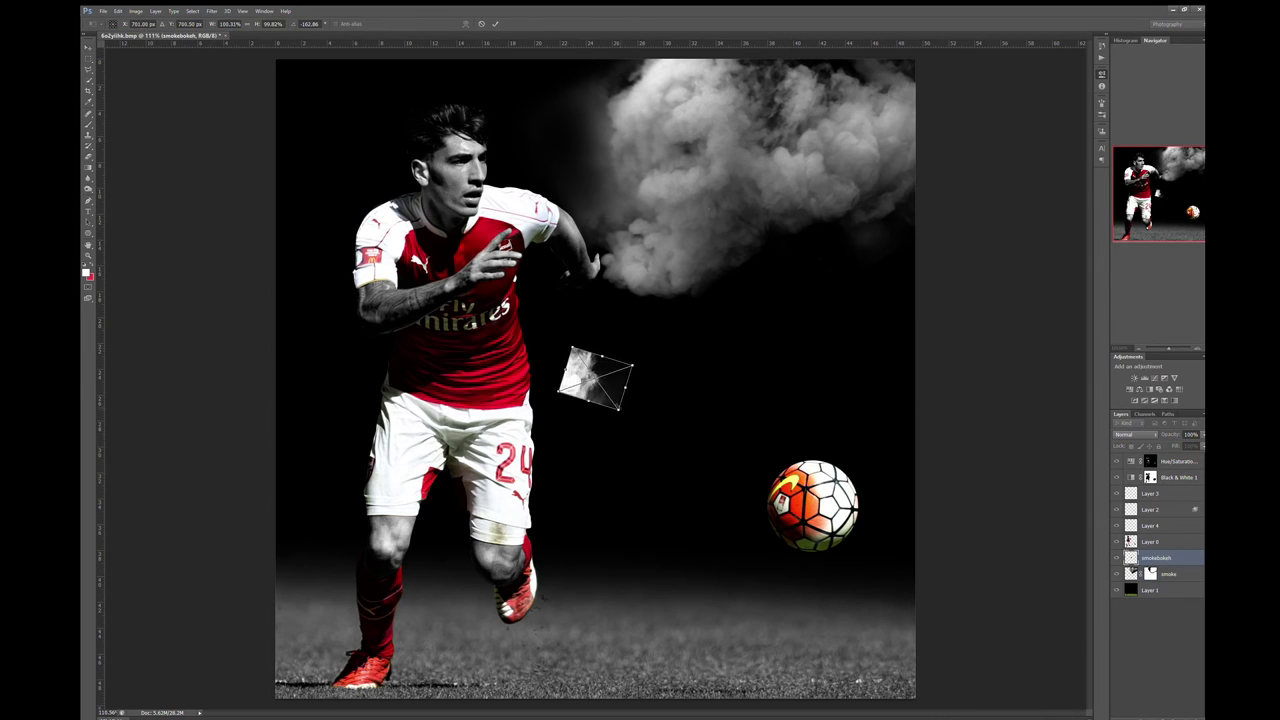
pyautogui.moveTo(600, 440); pyautogui.dragTo(340, 150)
pyautogui.press('Return')
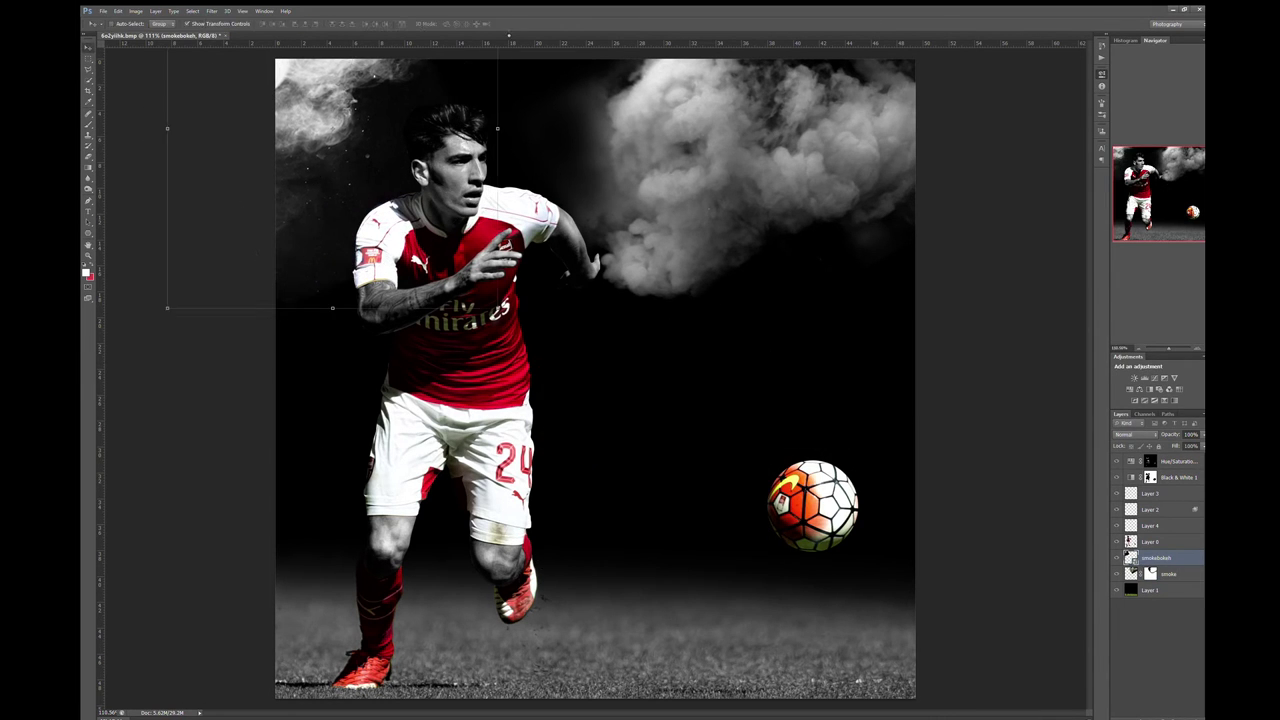
# Merge smokebokeh into the smoke layer and move it above Black & White 1
pyautogui.click(1163, 560)
pyautogui.hotkey('ctrl', 'e')
pyautogui.moveTo(1150, 557); pyautogui.dragTo(1150, 470)
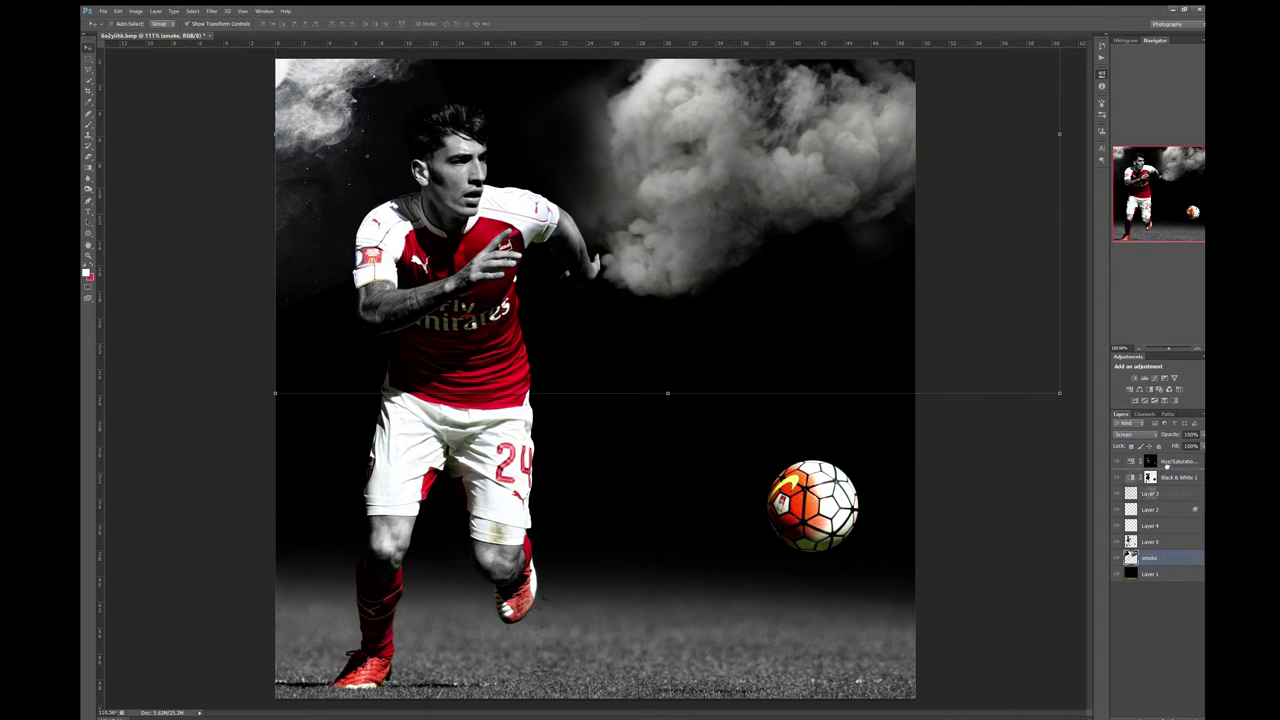
pyautogui.click(1157, 389)
pyautogui.press('Delete')
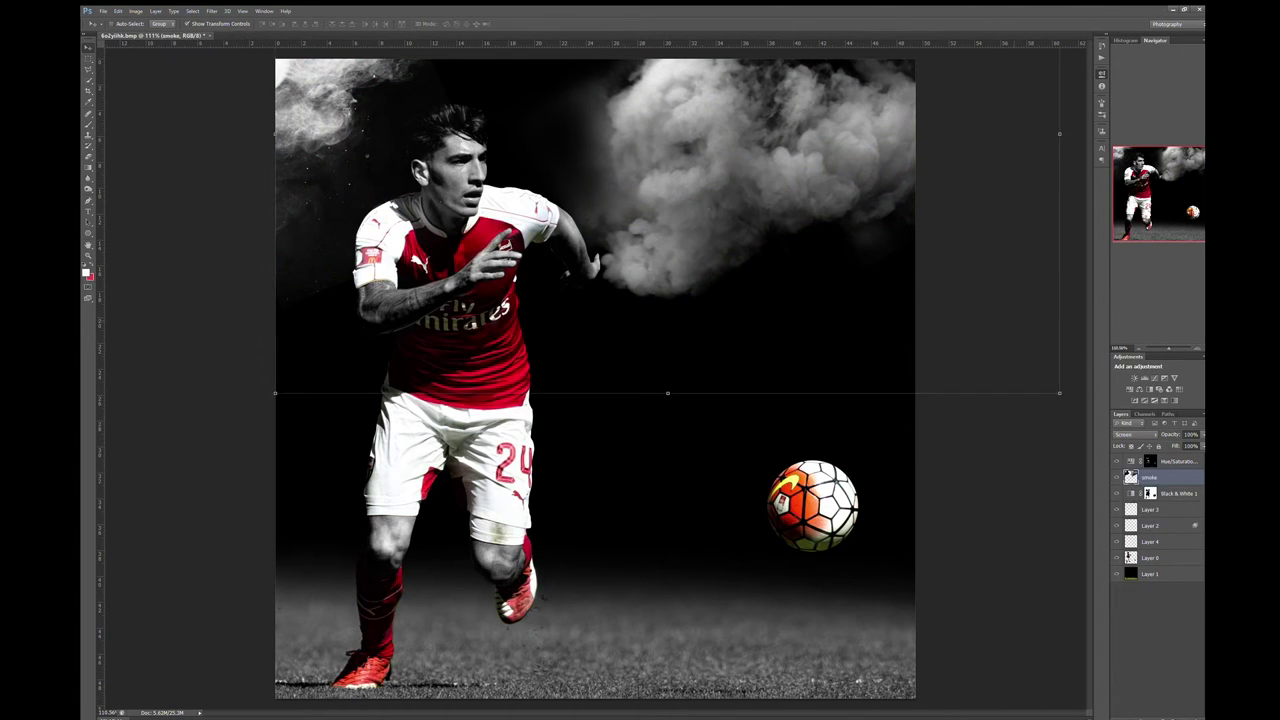
pyautogui.moveTo(825, 316); pyautogui.dragTo(829, 308)
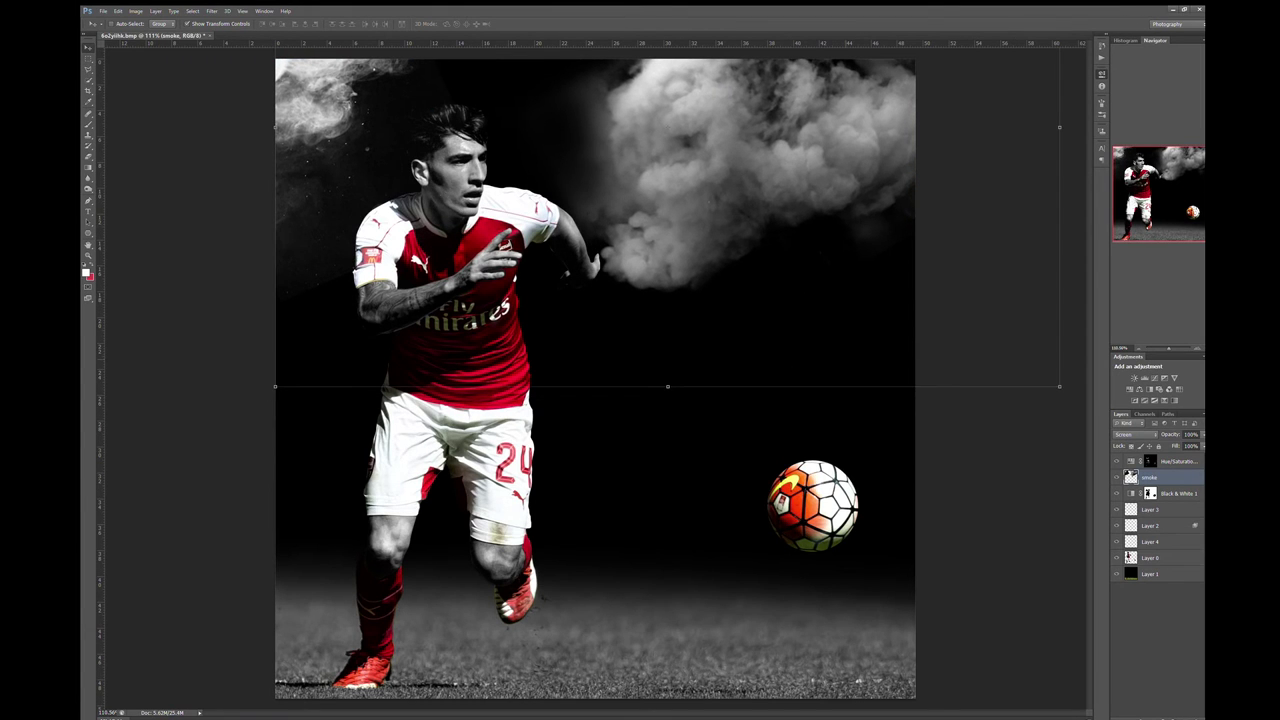
# Tint the smoke dark red with a Hue/Saturation adjustment clipped to it
pyautogui.click(1143, 389)
pyautogui.hotkey('ctrl', 'alt', 'g')
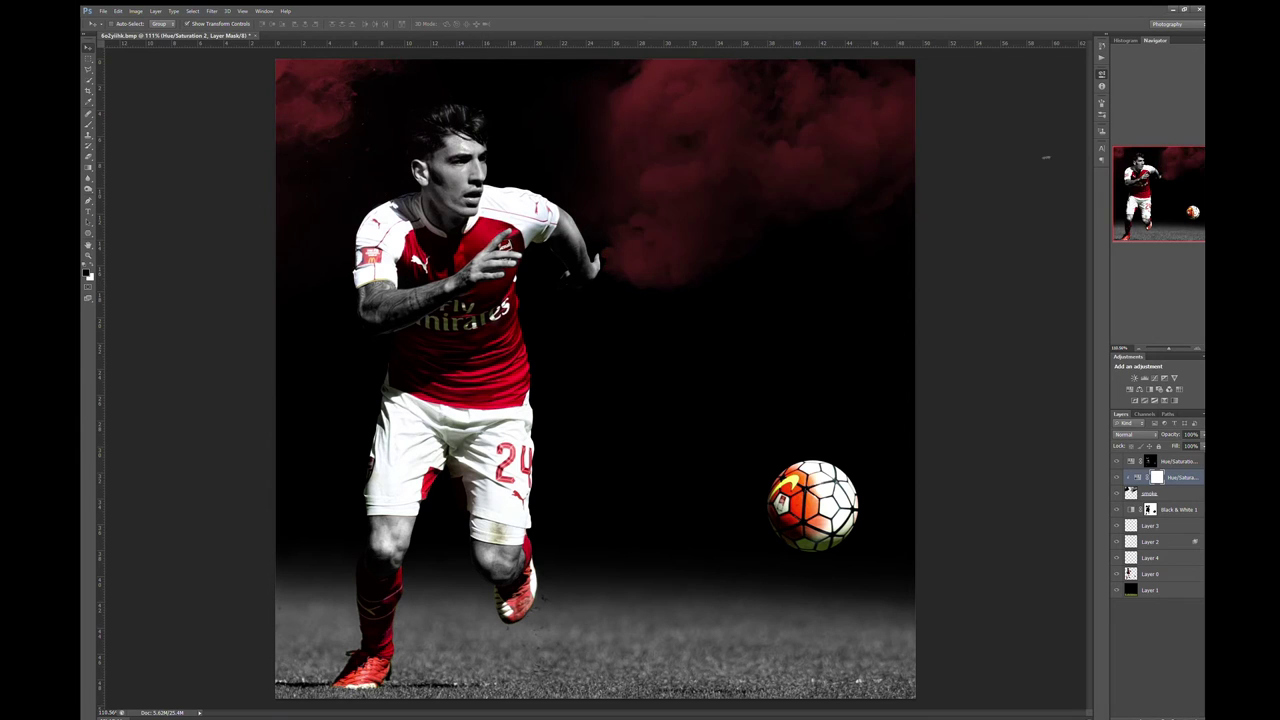
pyautogui.click(1176, 493)
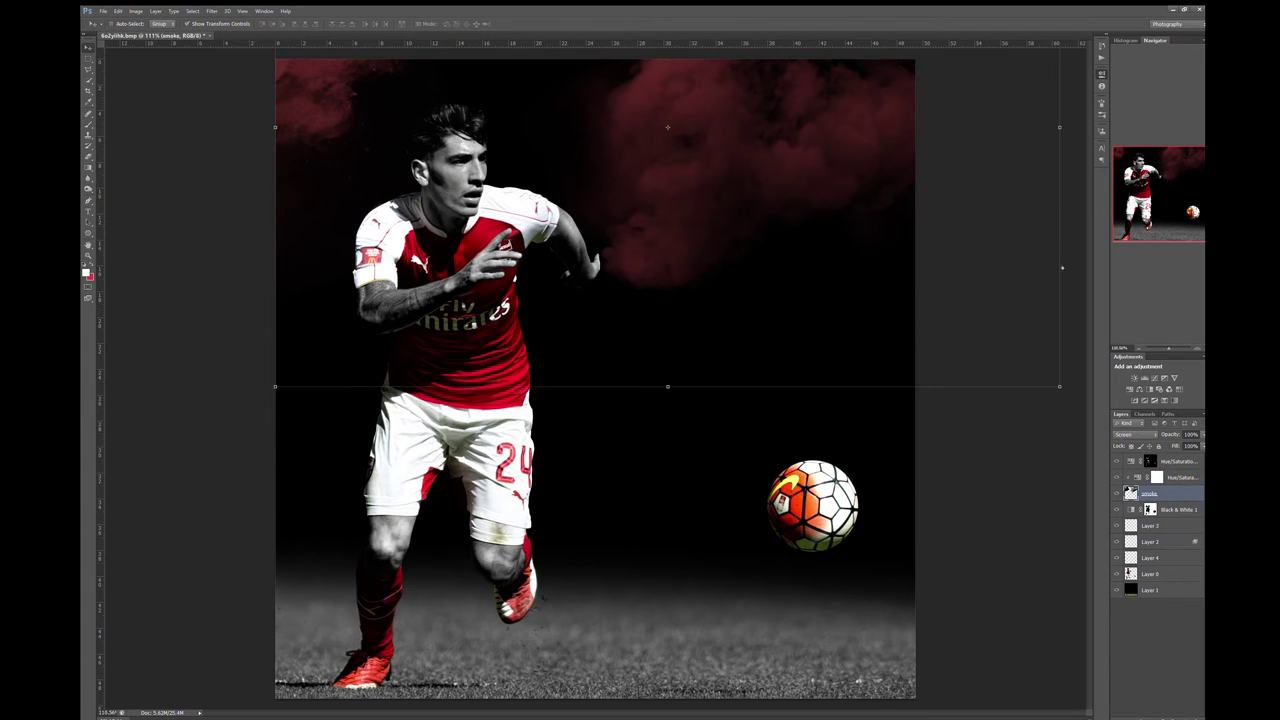
pyautogui.hotkey('ctrl', 'j')
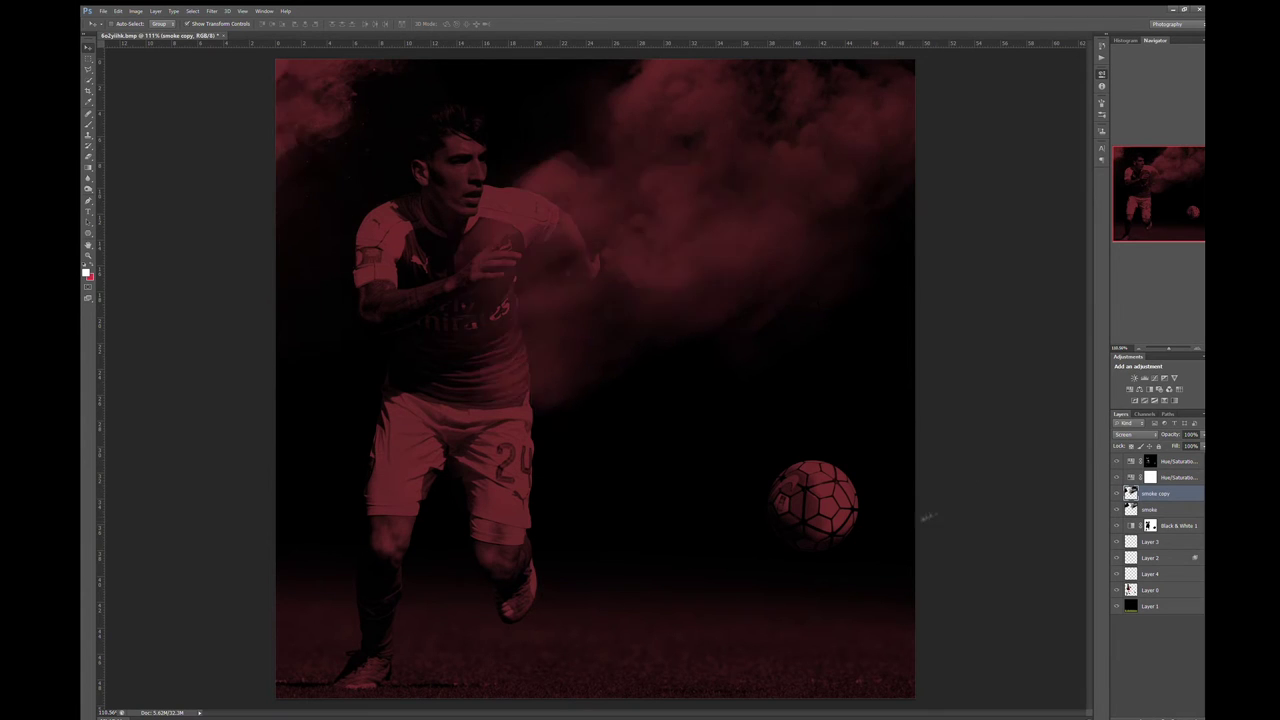
pyautogui.hotkey('ctrl', 't')
pyautogui.moveTo(926, 517)
pyautogui.mouseDown()
pyautogui.moveTo(604, 322)
pyautogui.moveTo(630, 287)
pyautogui.mouseUp()
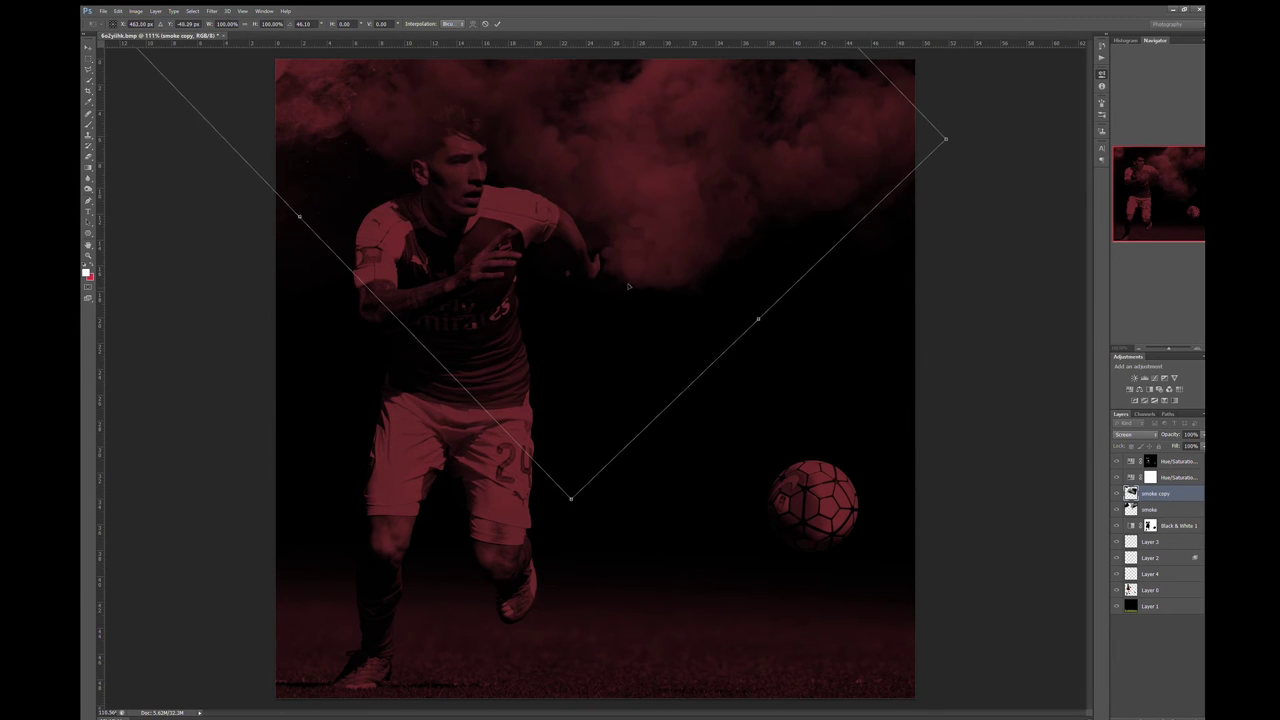
pyautogui.press('Return')
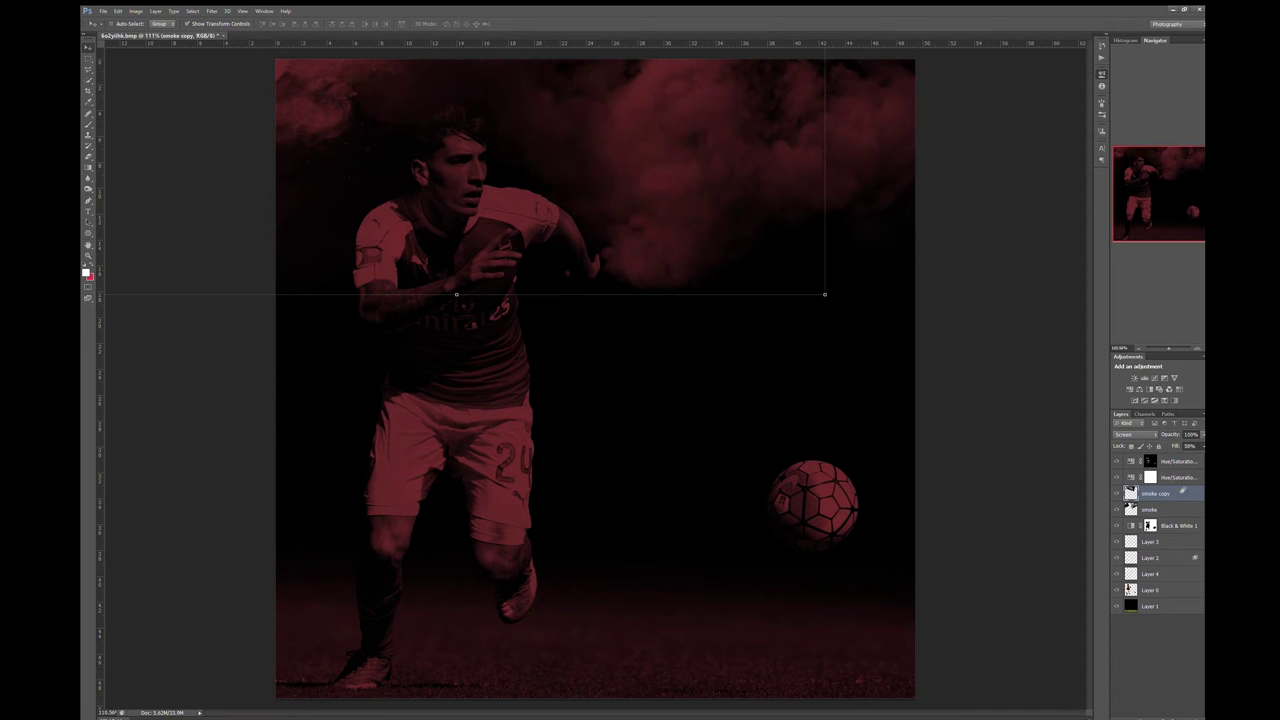
pyautogui.press('Delete')
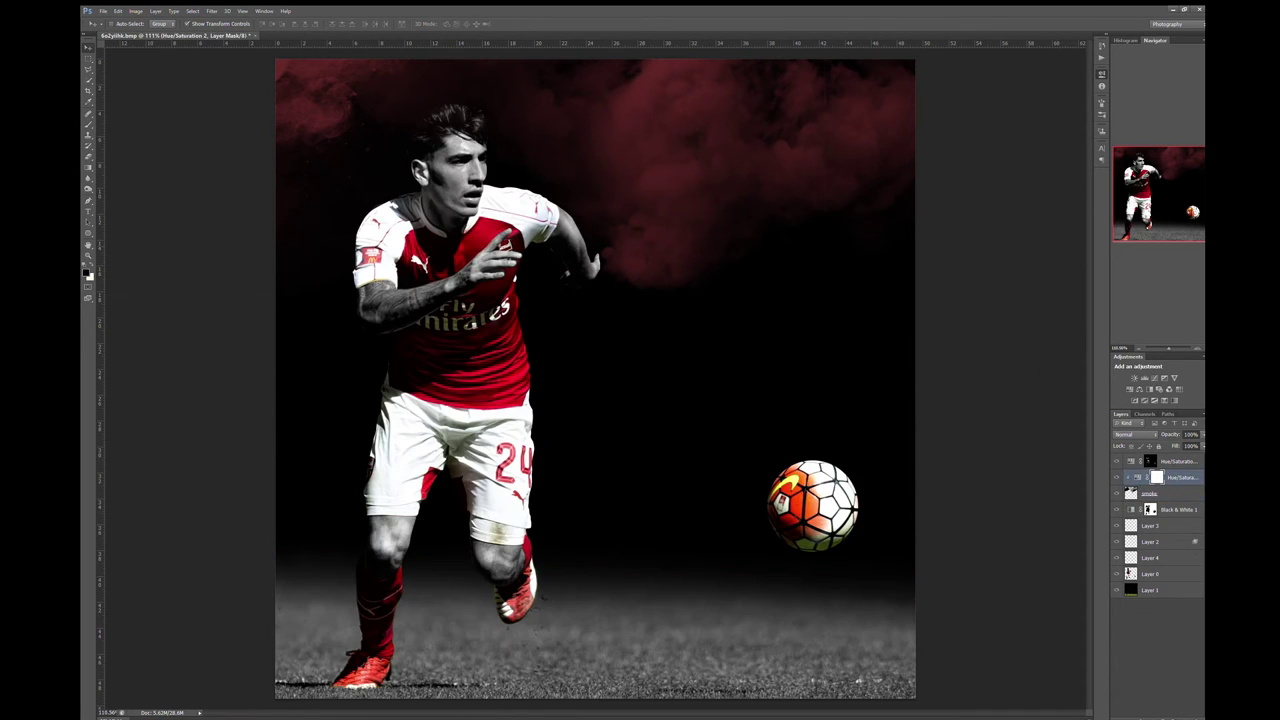
# Add Layer 5 near the top of the stack with a red 55% brush
pyautogui.click(1163, 587)
pyautogui.doubleClick(1185, 713)
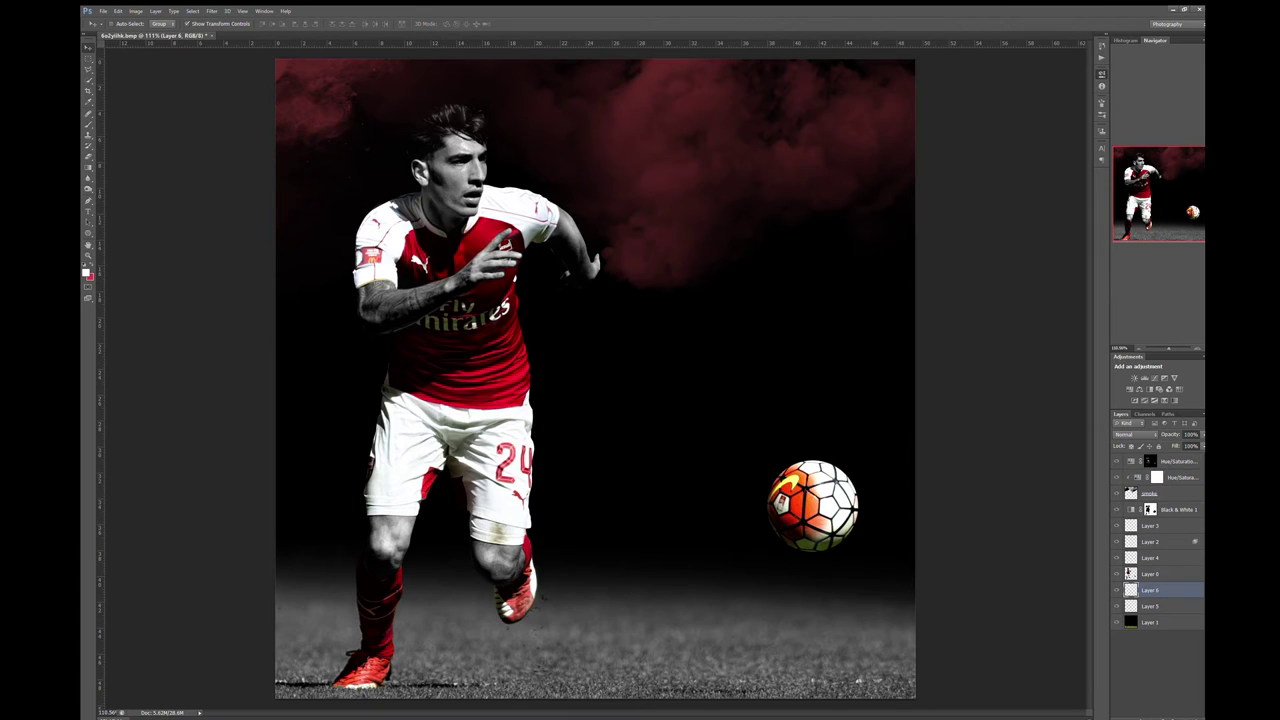
pyautogui.press('Delete')
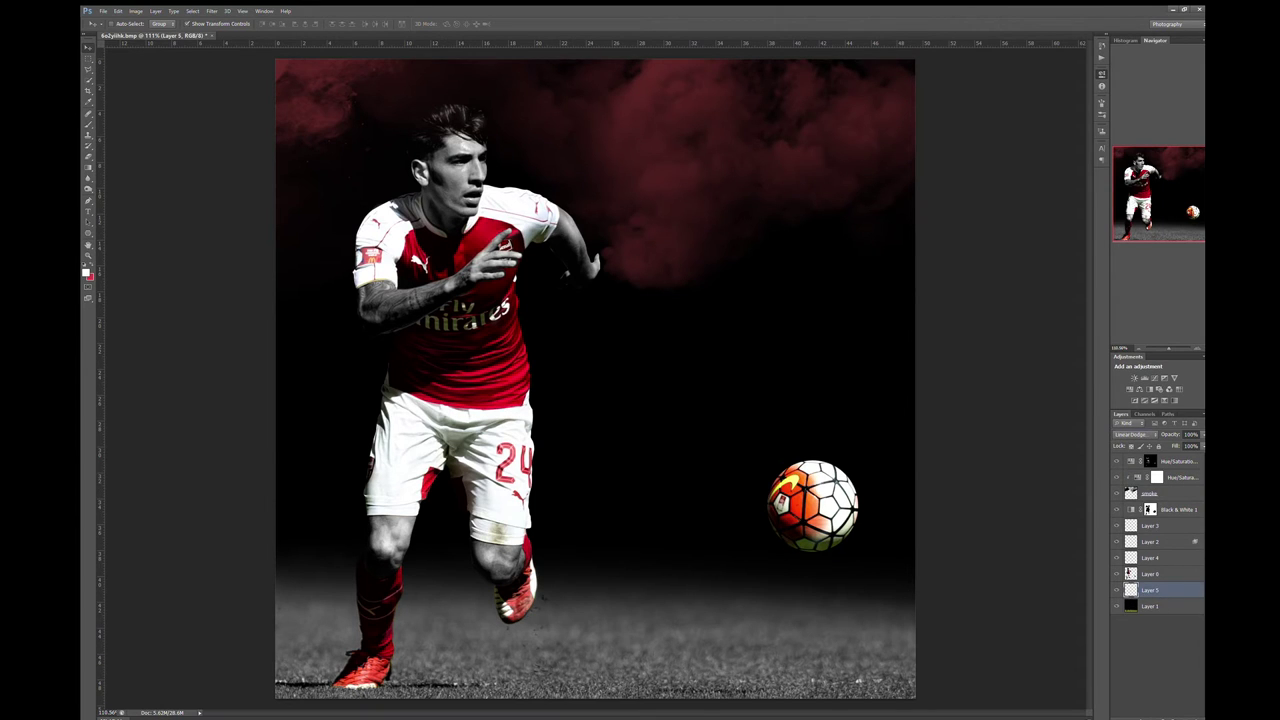
pyautogui.press('b')
pyautogui.press('5')
pyautogui.press('5')
pyautogui.press('x')
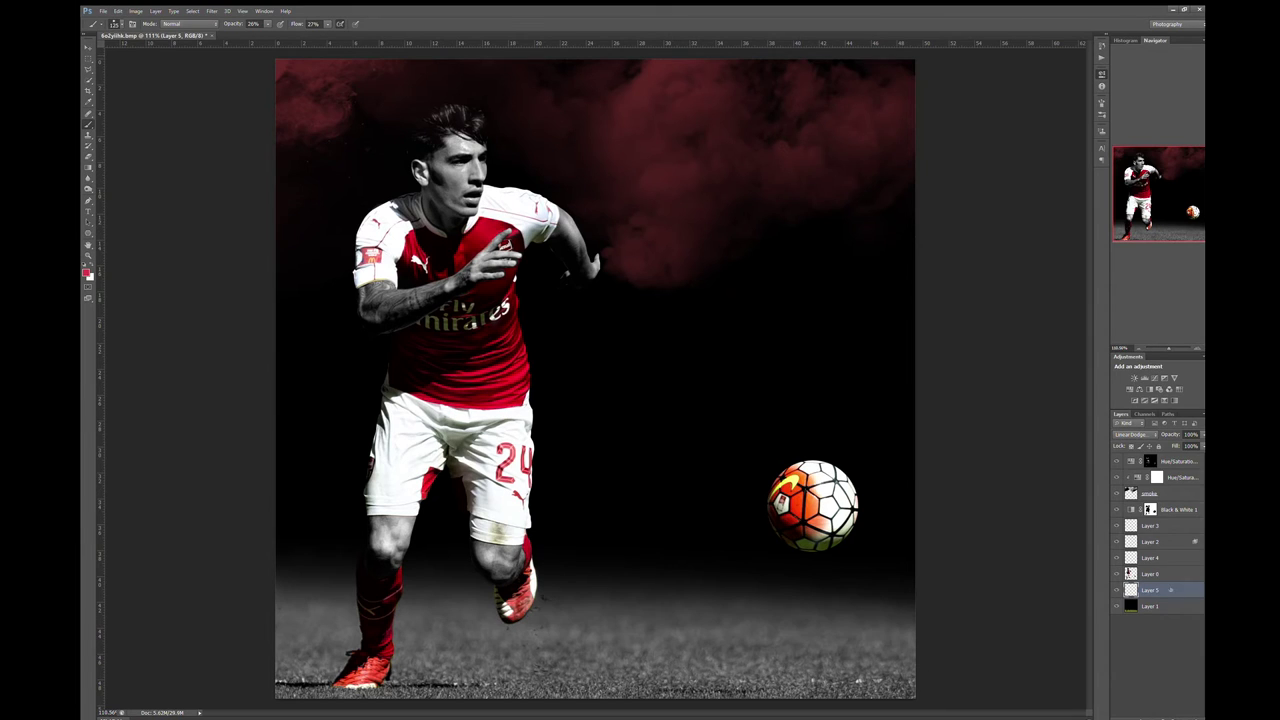
pyautogui.moveTo(1176, 468); pyautogui.dragTo(1172, 470)
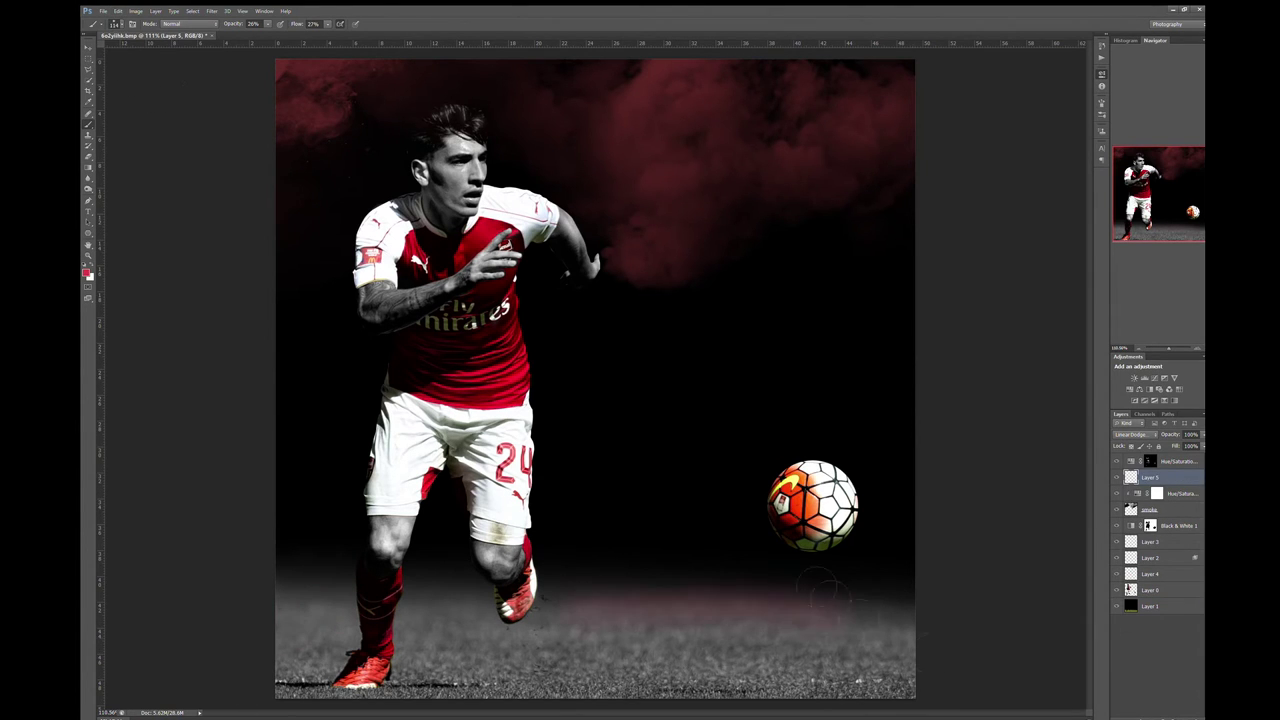
# Paint a soft red glow along the grass at 15% opacity, then undo it
pyautogui.press('1')
pyautogui.press('5')
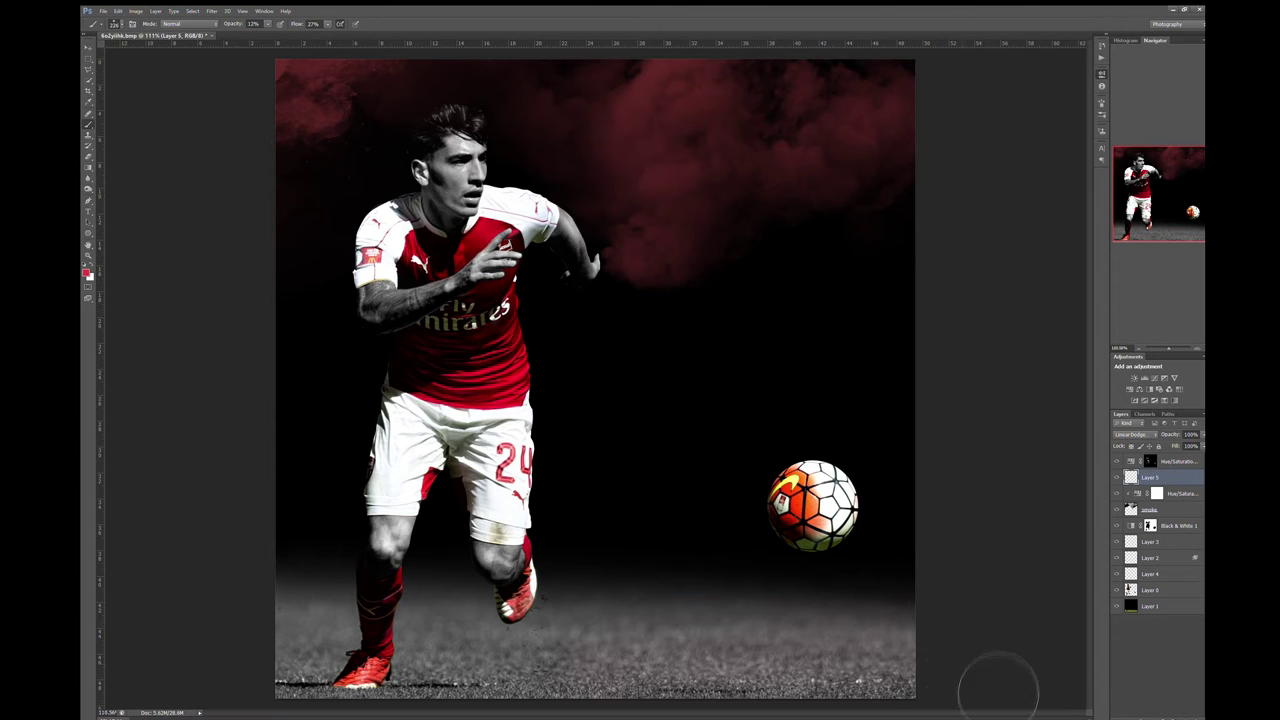
pyautogui.moveTo(345, 680); pyautogui.dragTo(740, 700)
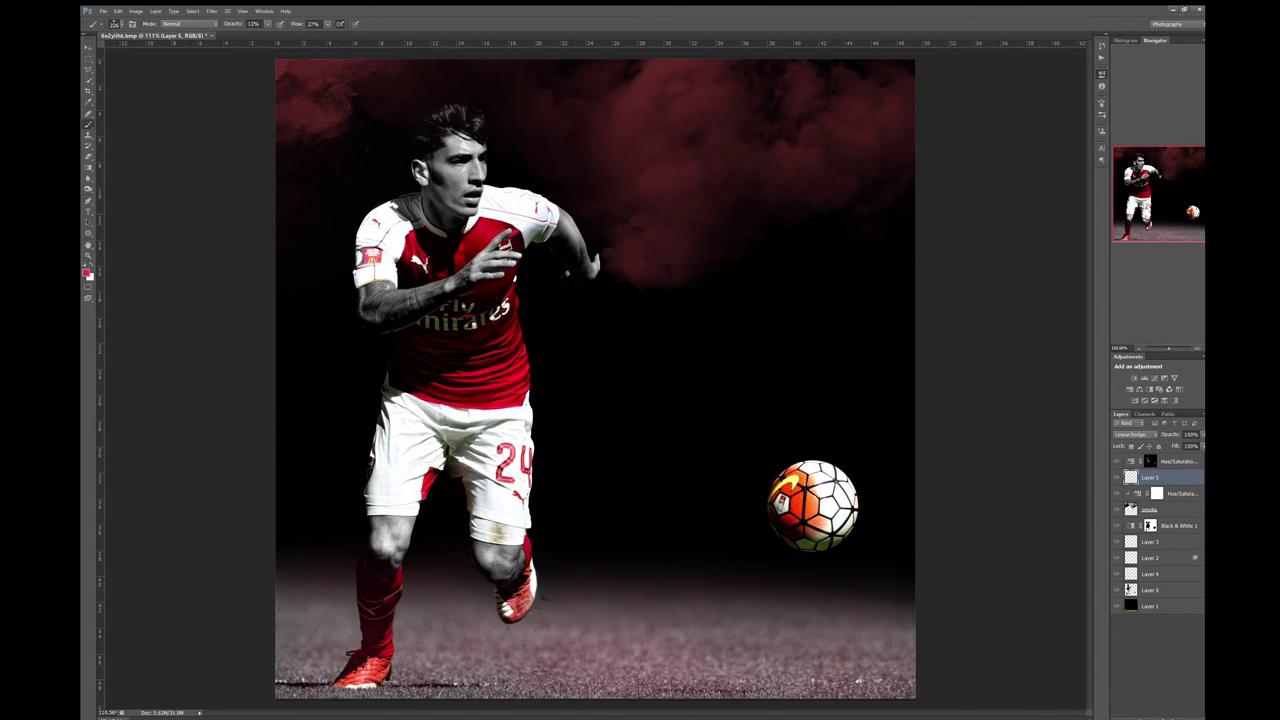
pyautogui.hotkey('ctrl', 'z')
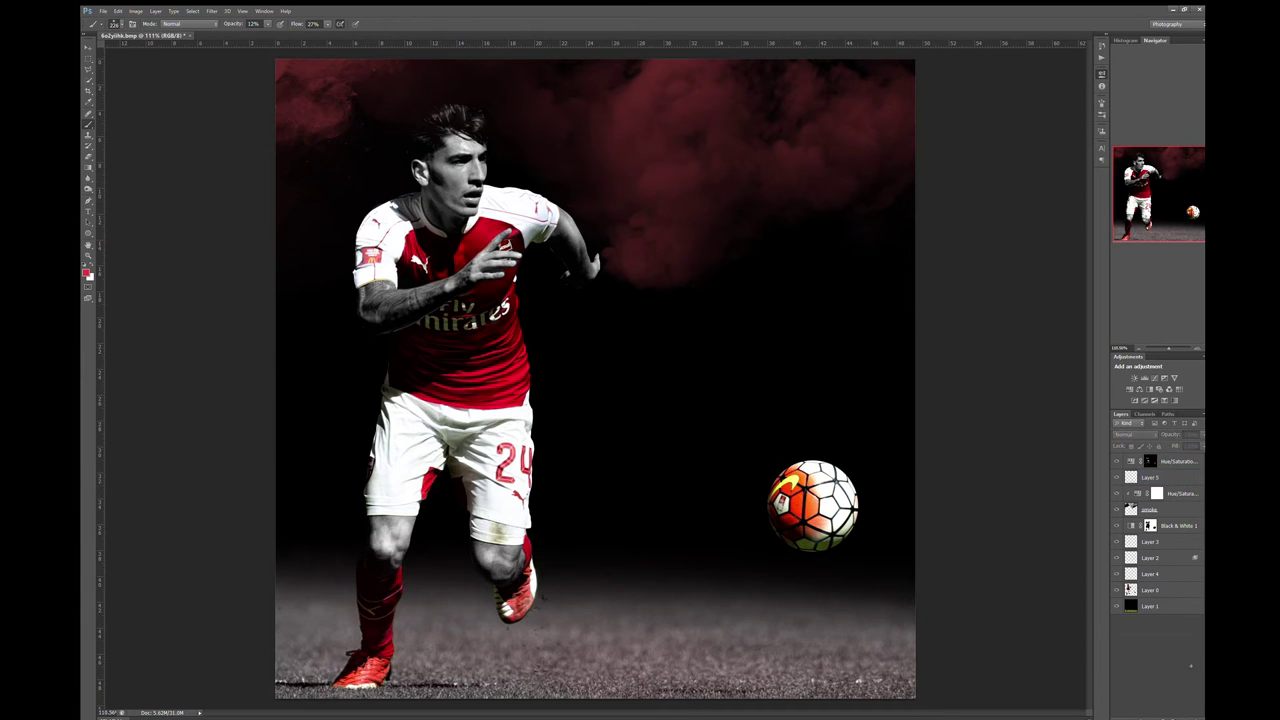
# Try a Curves adjustment above Layer 5, then delete it
pyautogui.click(1145, 378)
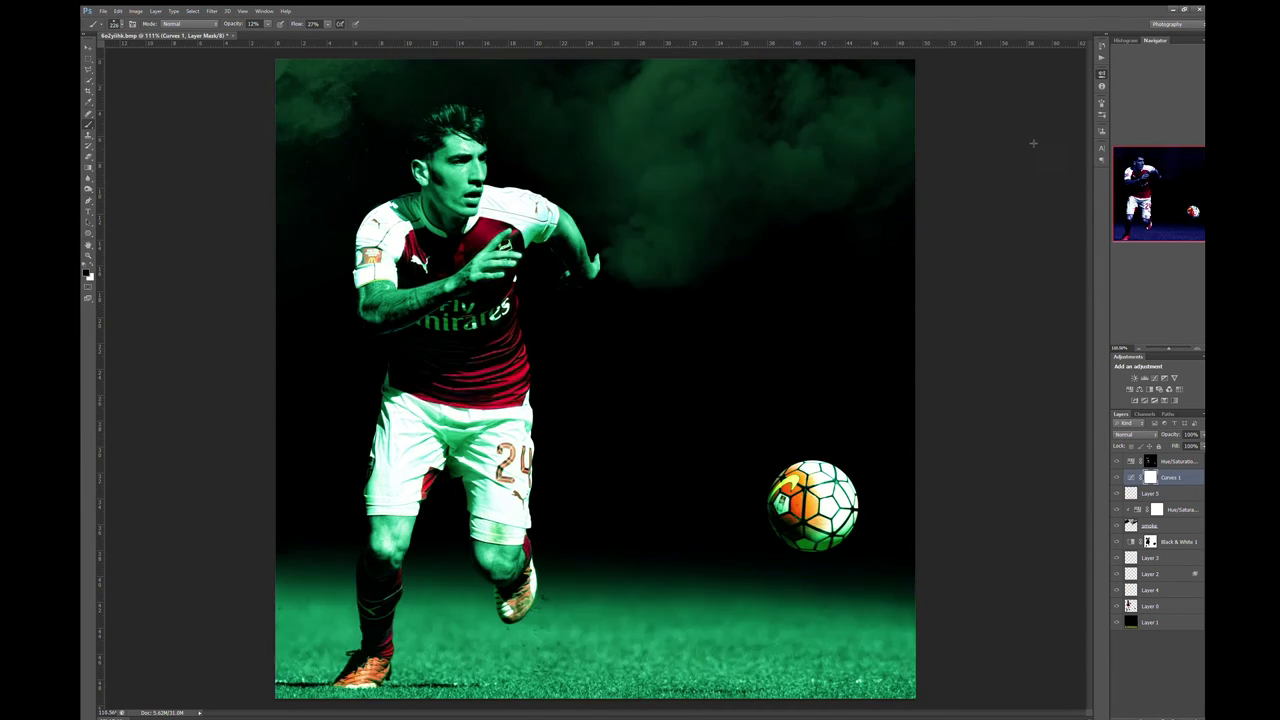
pyautogui.click(1138, 479)
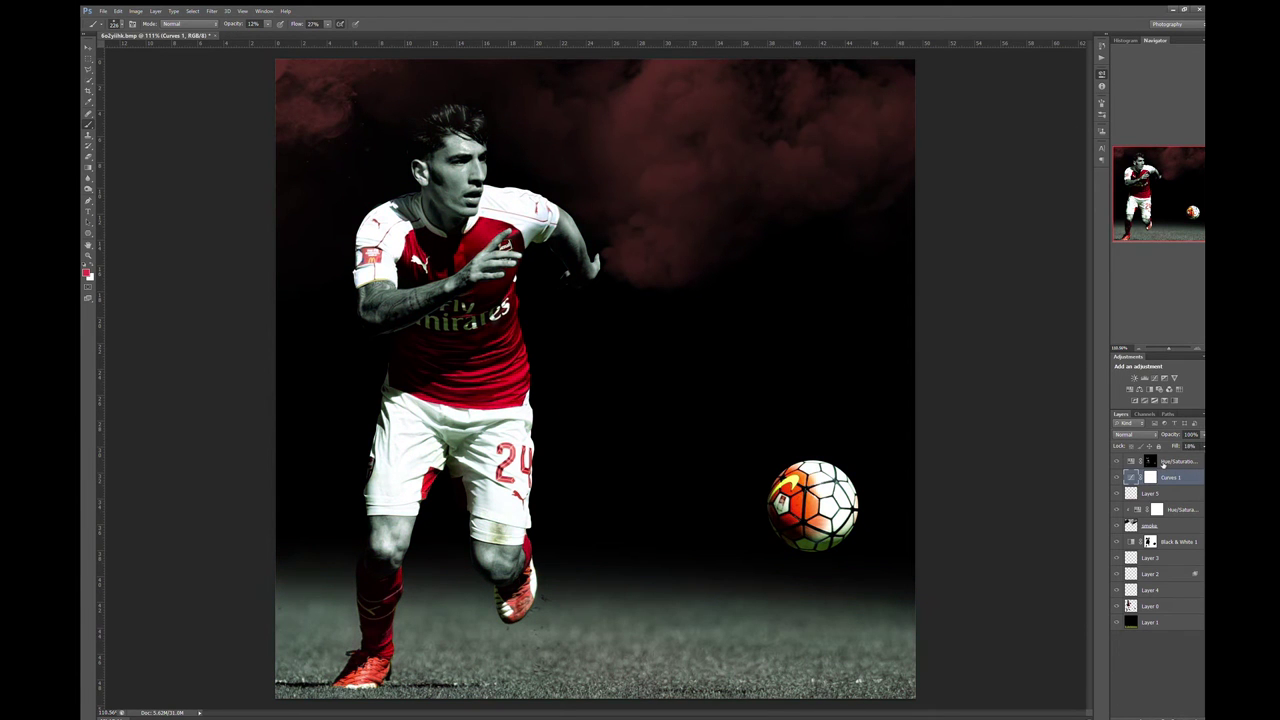
pyautogui.press('Delete')
# Fill a new Layer 6 above the black background with grey and lower its fill
pyautogui.click(1150, 606)
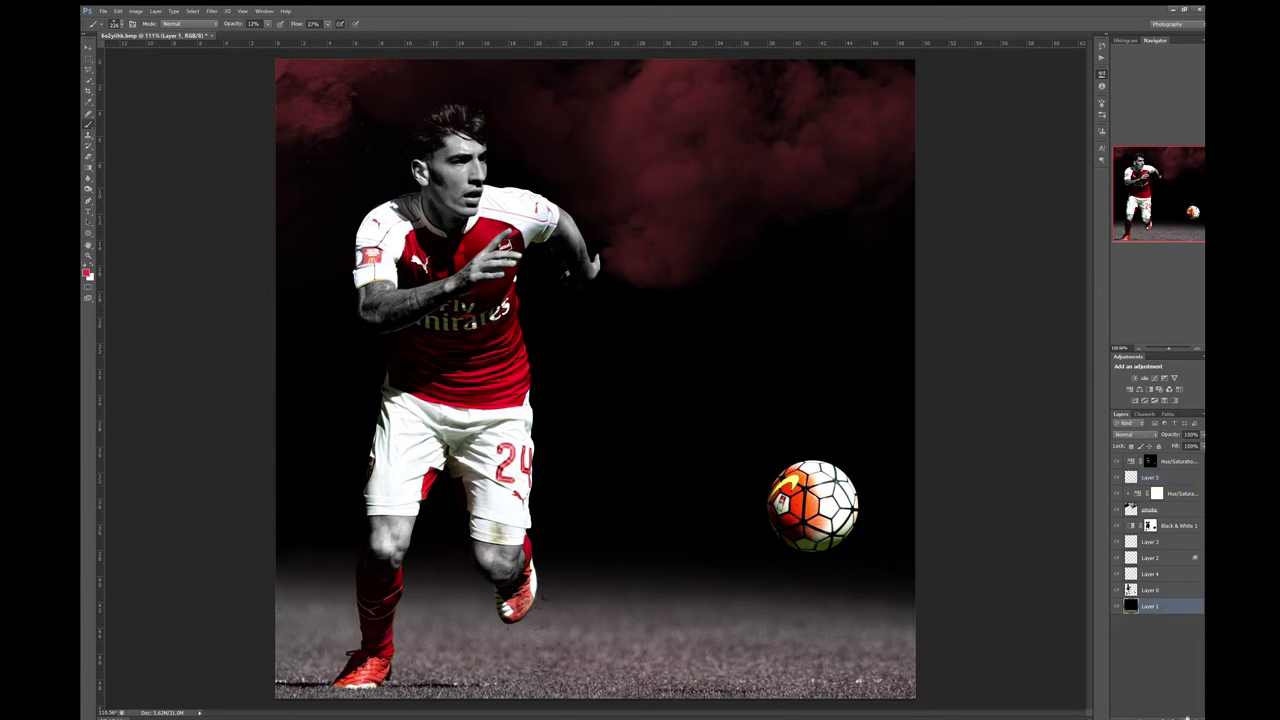
pyautogui.hotkey('ctrl', 'shift', 'alt', 'n')
pyautogui.press('m')
pyautogui.hotkey('ctrl', 'a')
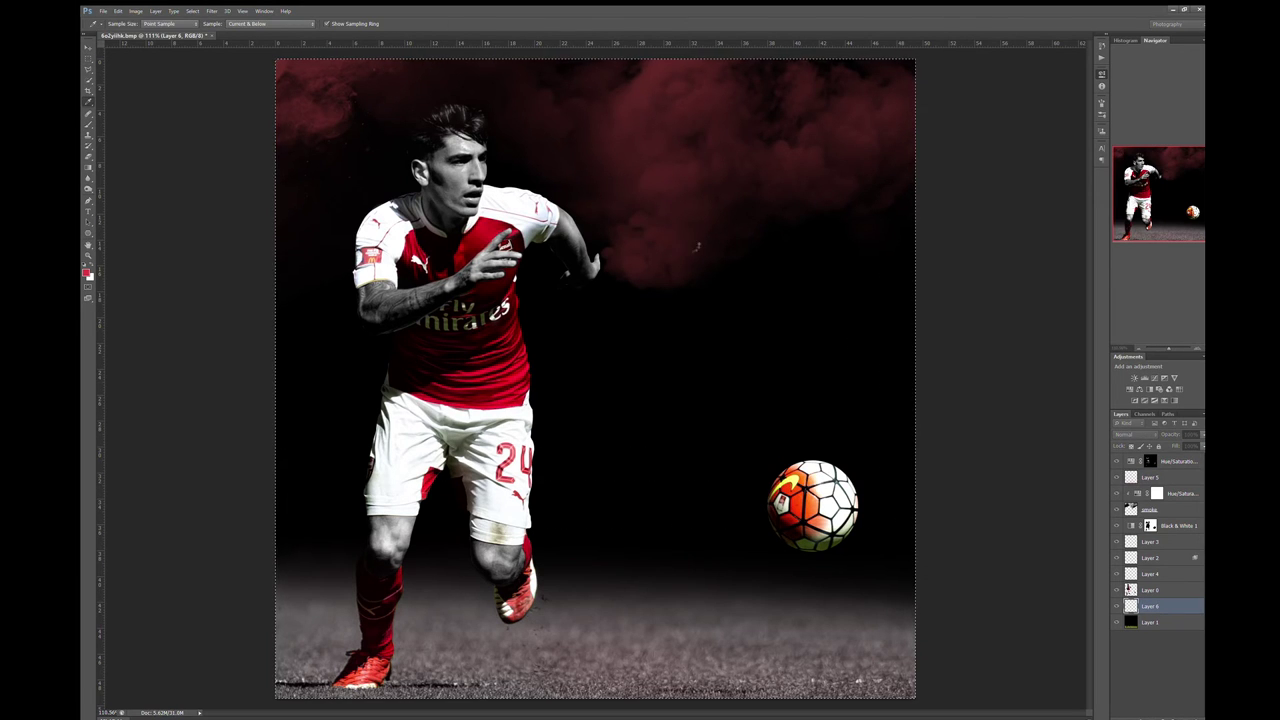
pyautogui.hotkey('ctrl', 'BackSpace')
pyautogui.moveTo(1150, 606); pyautogui.dragTo(1165, 643)
pyautogui.hotkey('ctrl', 'z')
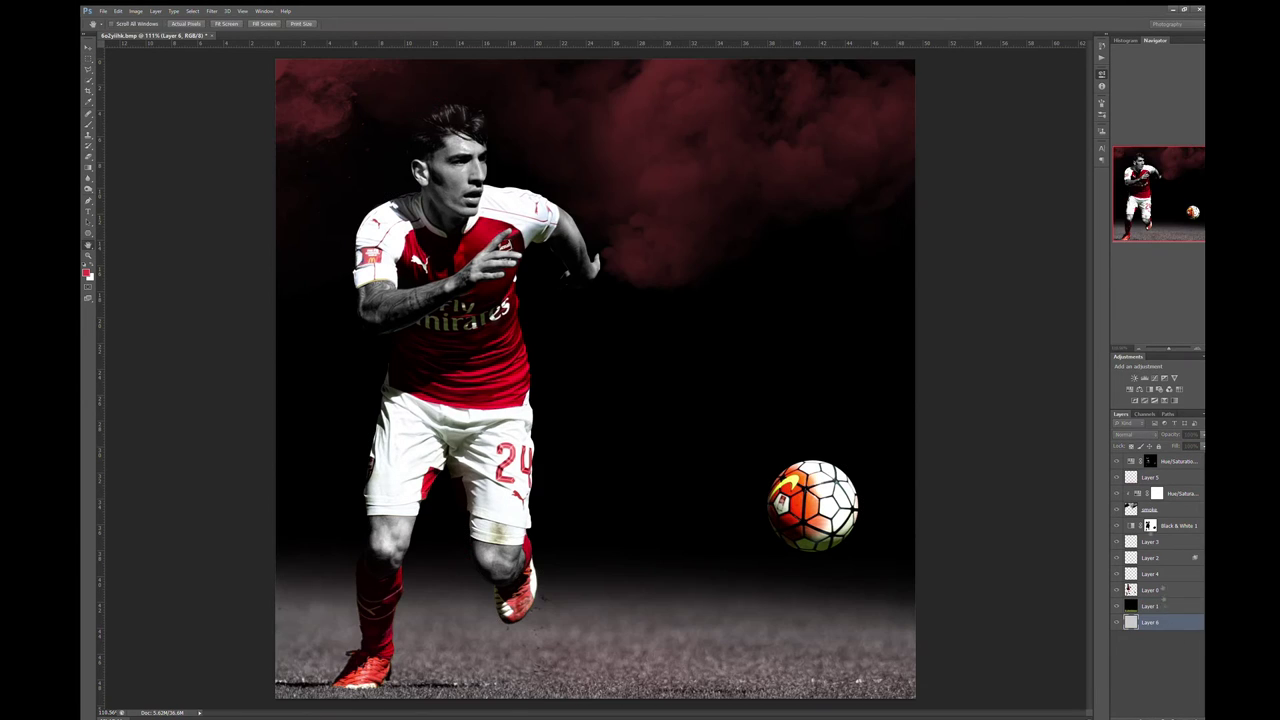
pyautogui.hotkey('ctrl', 'z')
pyautogui.hotkey('ctrl', 'z')
pyautogui.hotkey('ctrl', 'alt', 'z')
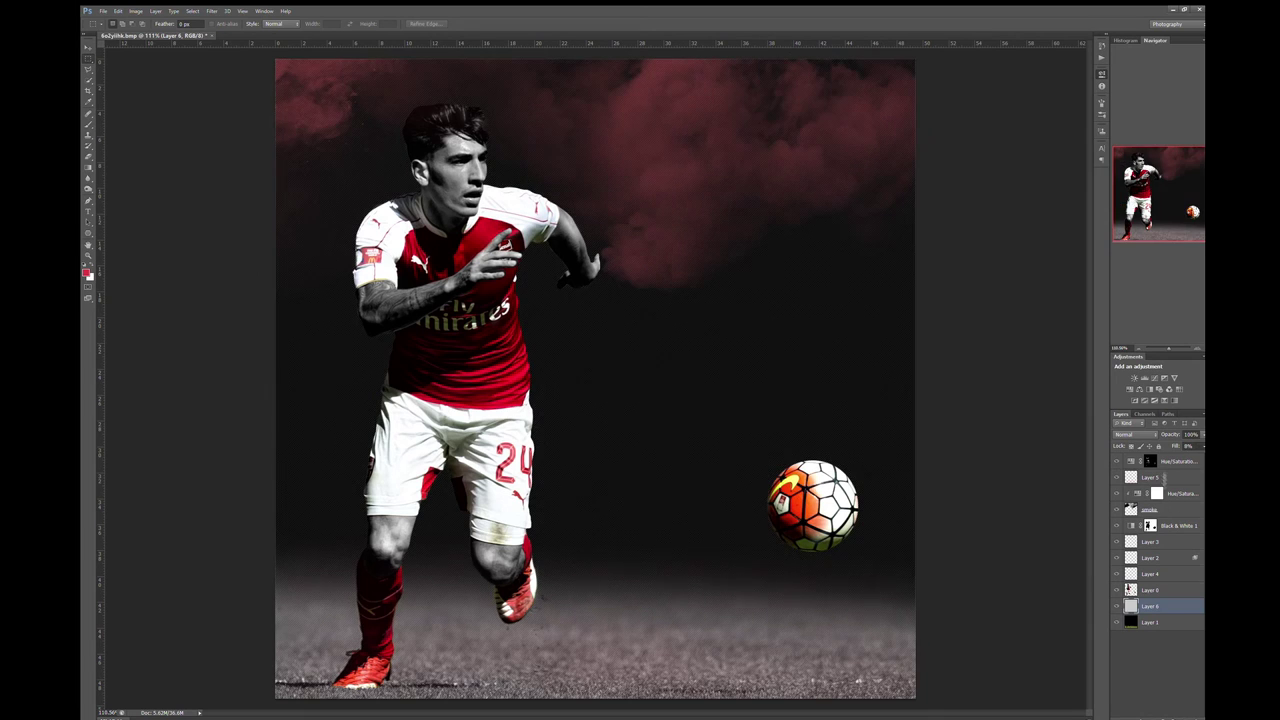
pyautogui.hotkey('ctrl', 'alt', 'z')
# Mask the grey layer with a 100% brush and add empty Layer 7 on top
pyautogui.click(1150, 708)
pyautogui.press('b')
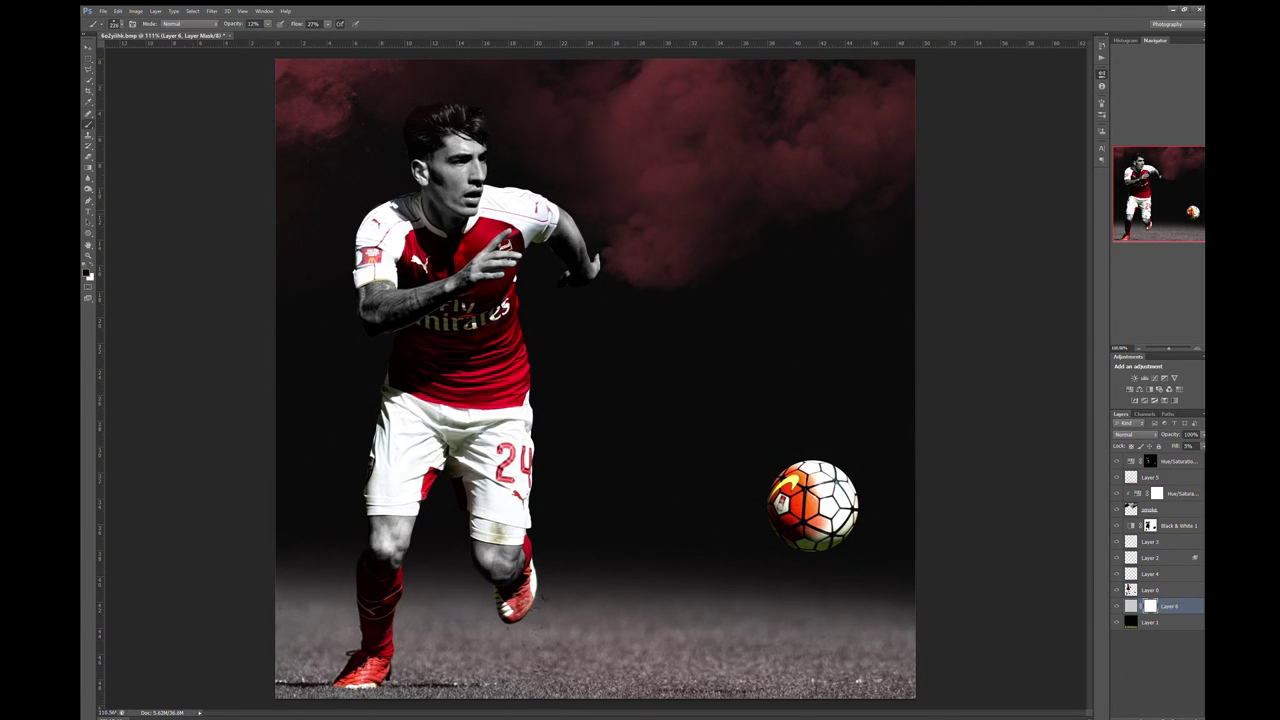
pyautogui.press('0')
pyautogui.click(1131, 606)
pyautogui.click(1188, 700)
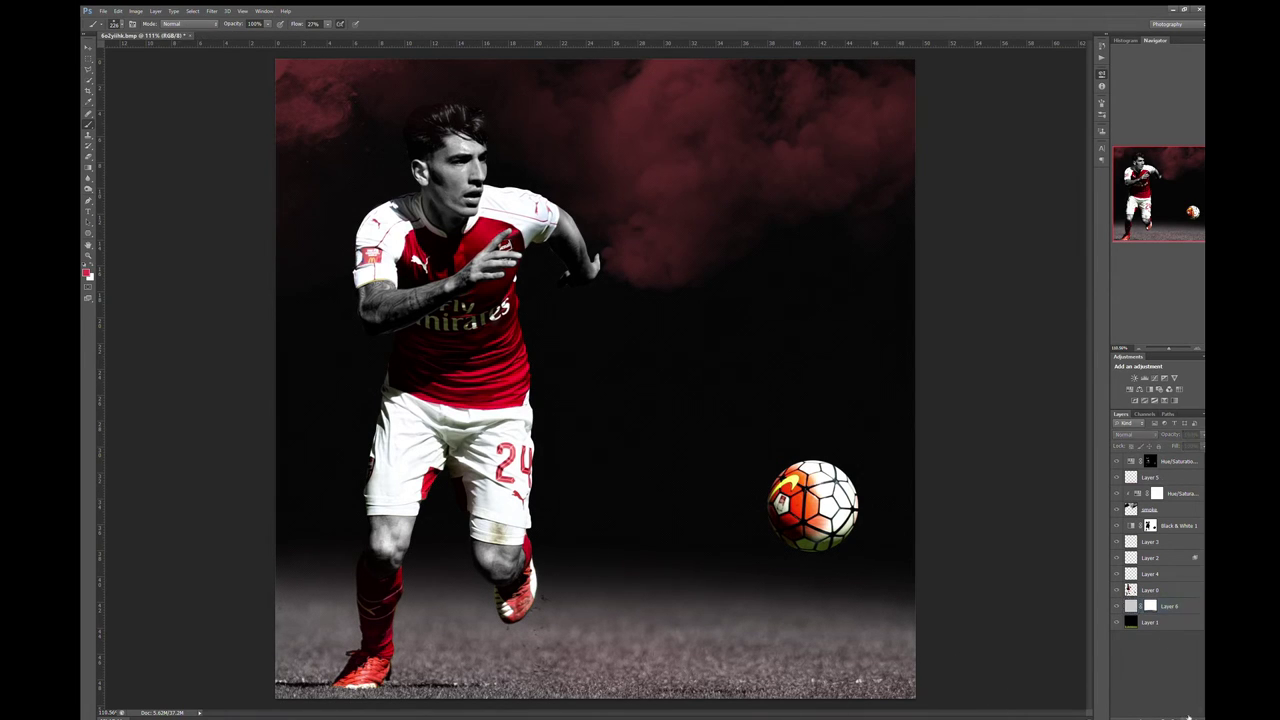
pyautogui.hotkey('ctrl', 'shift', 'alt', 'n')
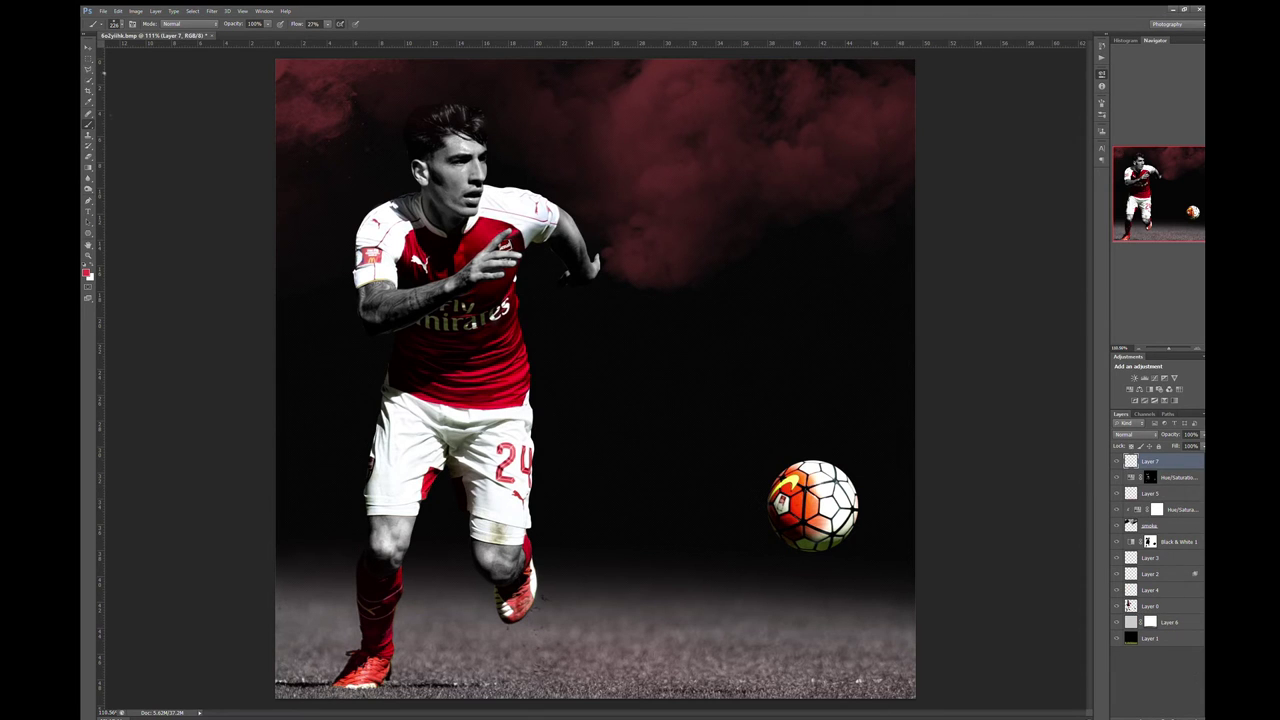
# Paint a large soft white glow over the right side of the poster on Layer 7
pyautogui.press('z')
pyautogui.hotkey('ctrl', '-')
pyautogui.hotkey('ctrl', '-')
pyautogui.hotkey('ctrl', '-')
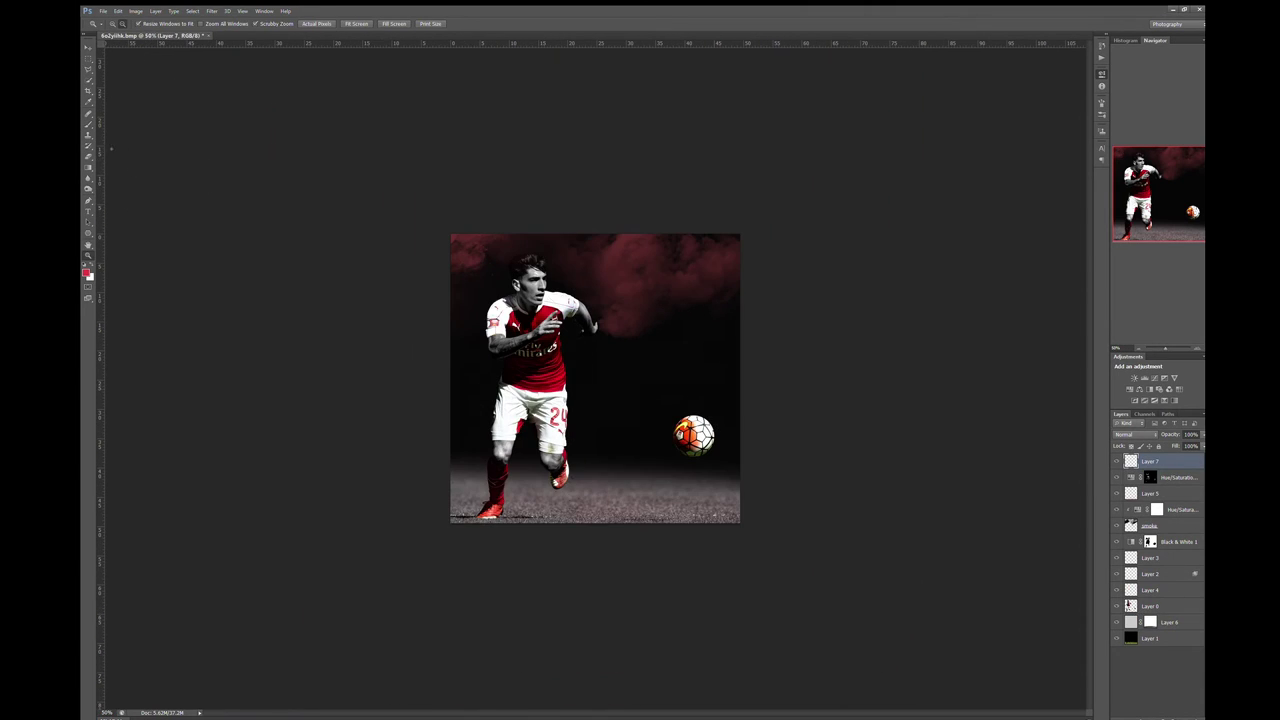
pyautogui.press('b')
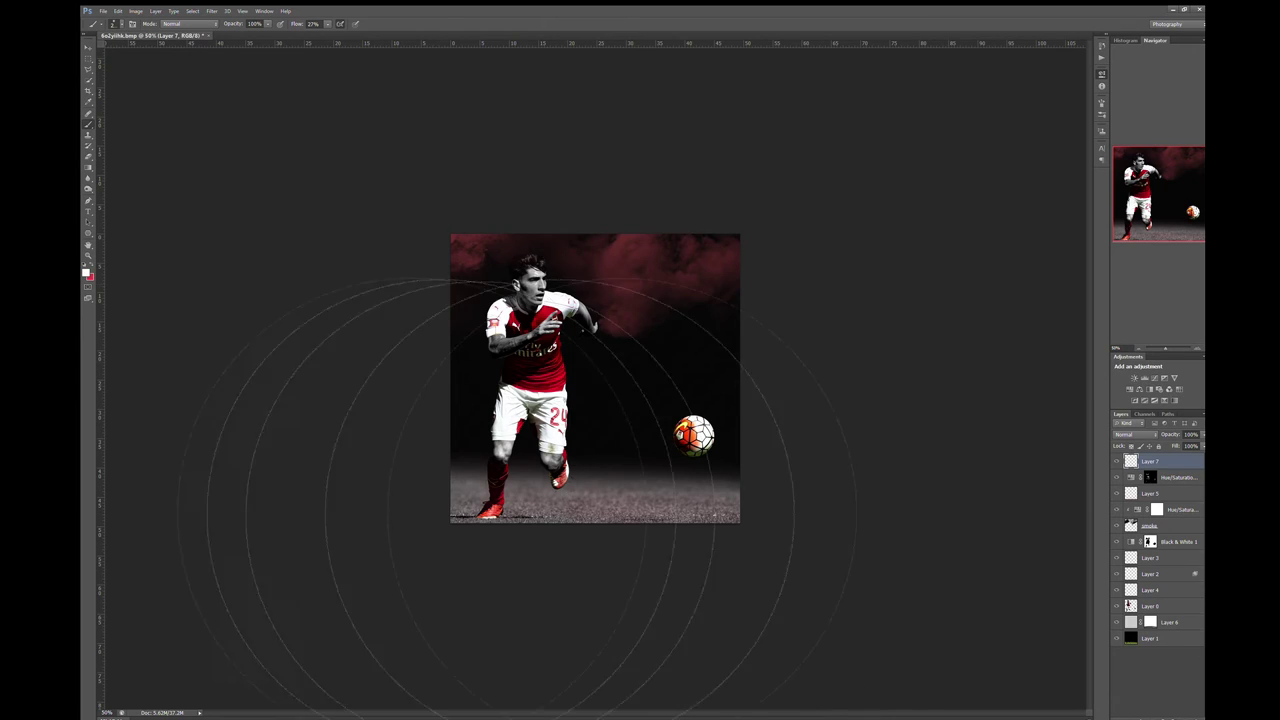
pyautogui.moveTo(490, 530); pyautogui.dragTo(1130, 680)
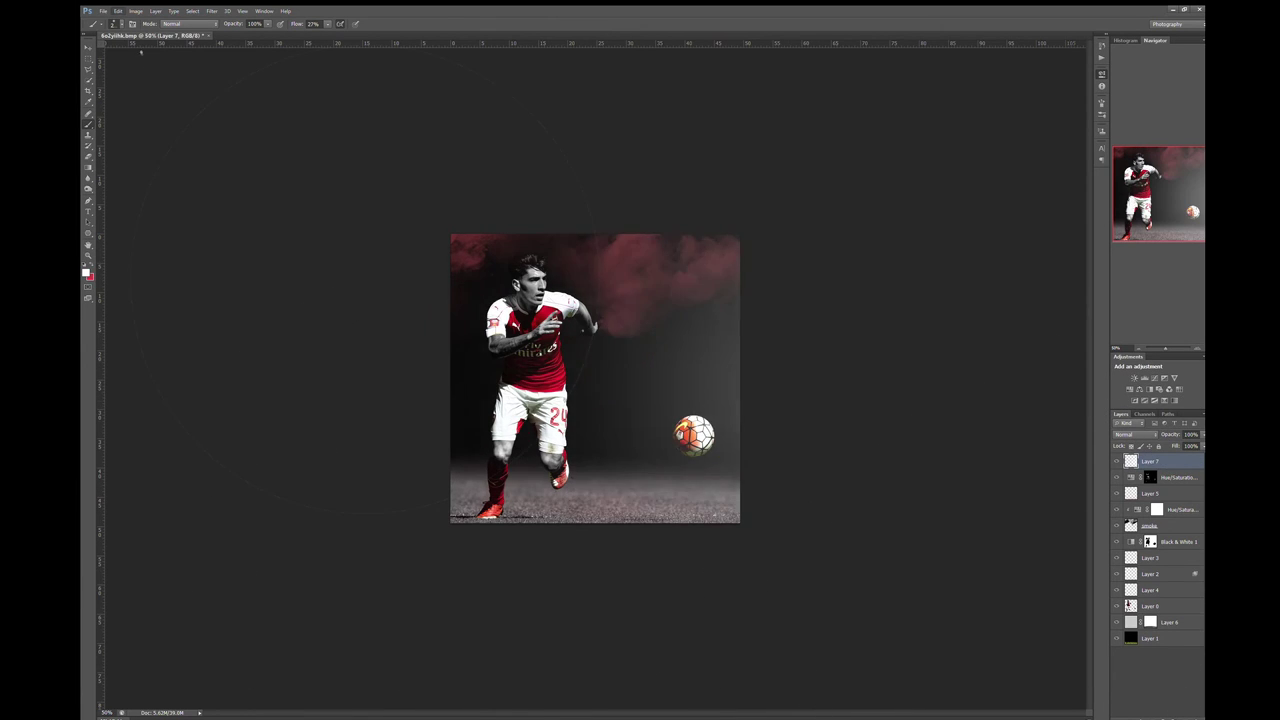
pyautogui.hotkey('ctrl', 'z')
pyautogui.hotkey('ctrl', 'z')
# Set Layer 7 to Linear Dodge and add a Curves adjustment on top
pyautogui.press('z')
pyautogui.hotkey('ctrl', '0')
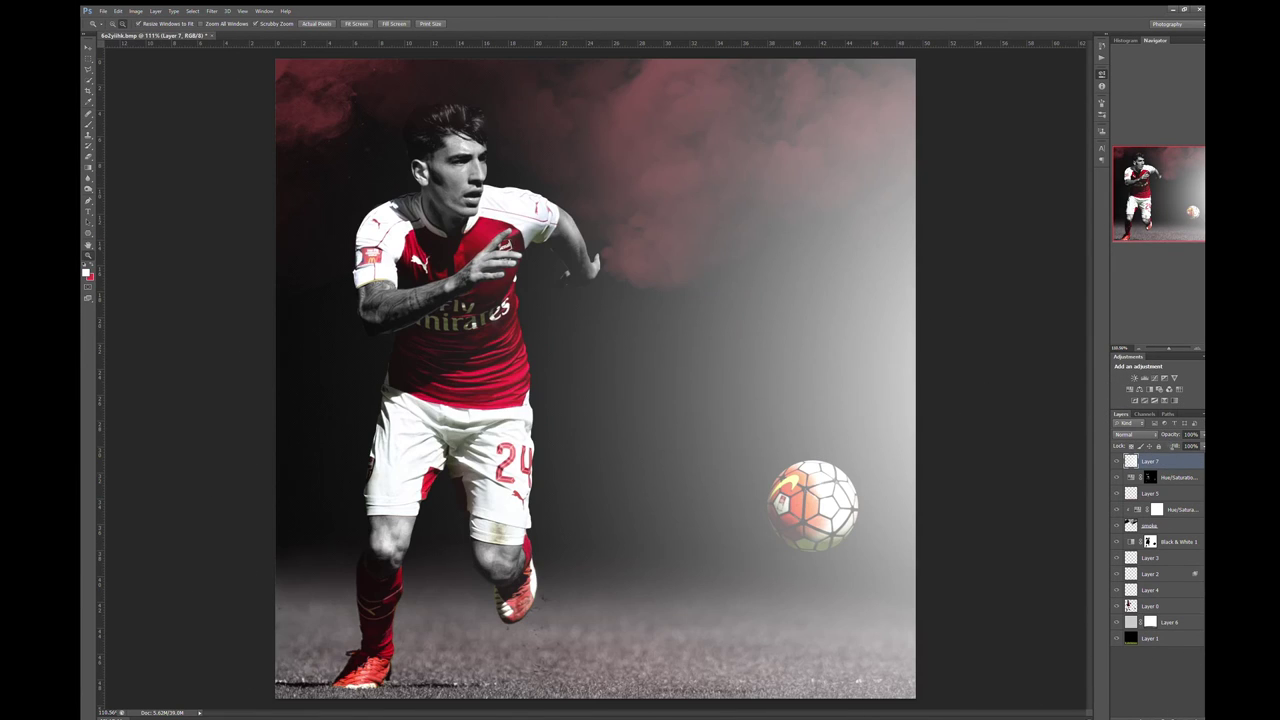
pyautogui.hotkey('shift', 'alt', 'a')
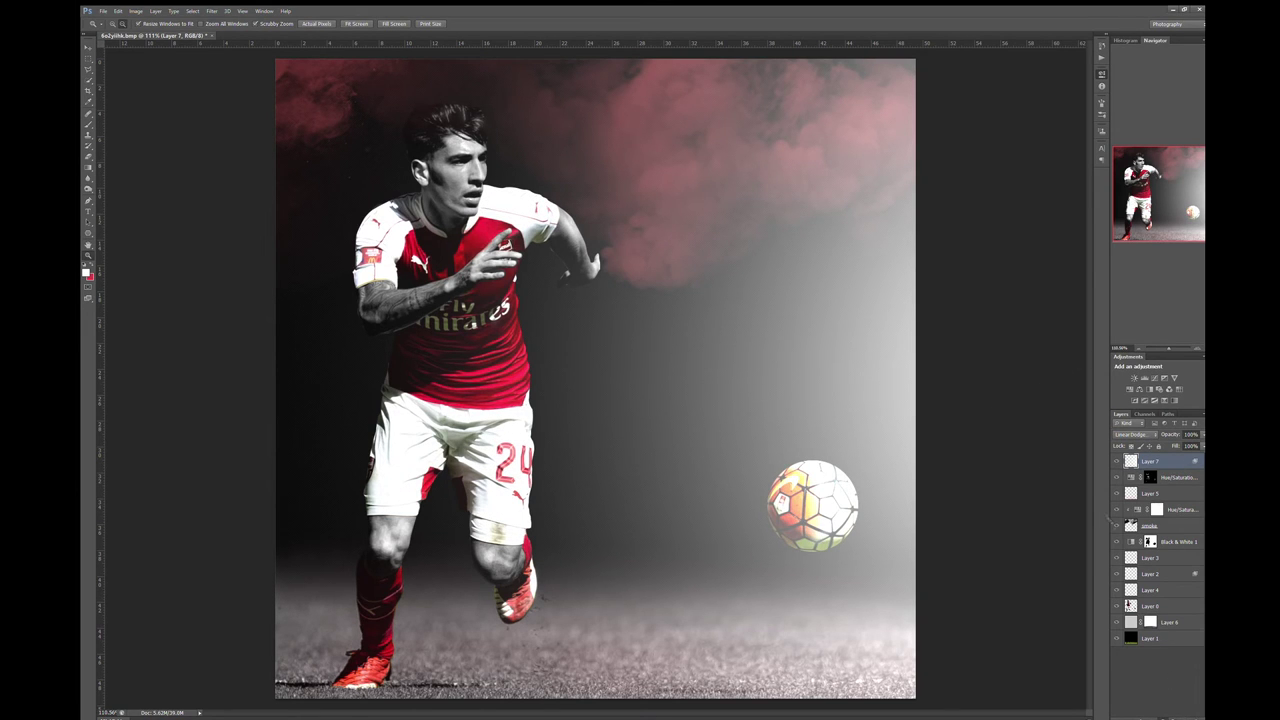
pyautogui.click(1155, 378)
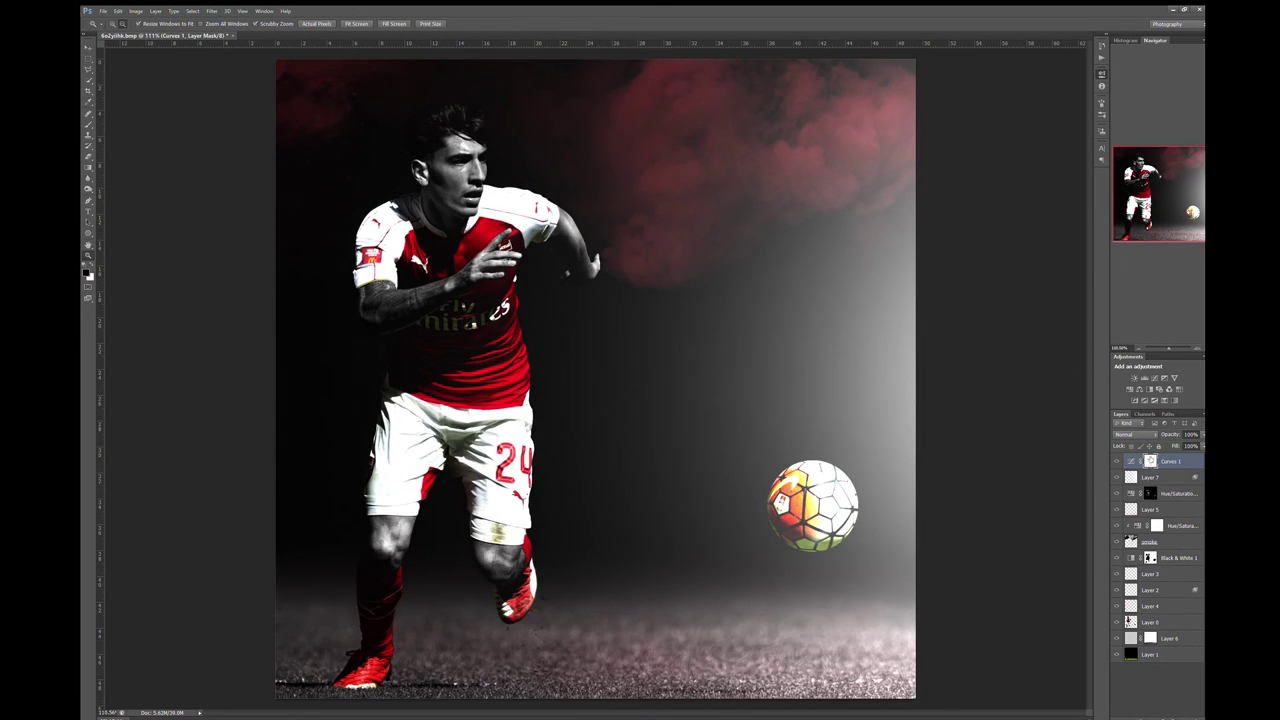
# Invert the Curves mask and paint white on the lower-left ground at 26% opacity, 41% flow
pyautogui.hotkey('ctrl', 'i')
pyautogui.press('b')
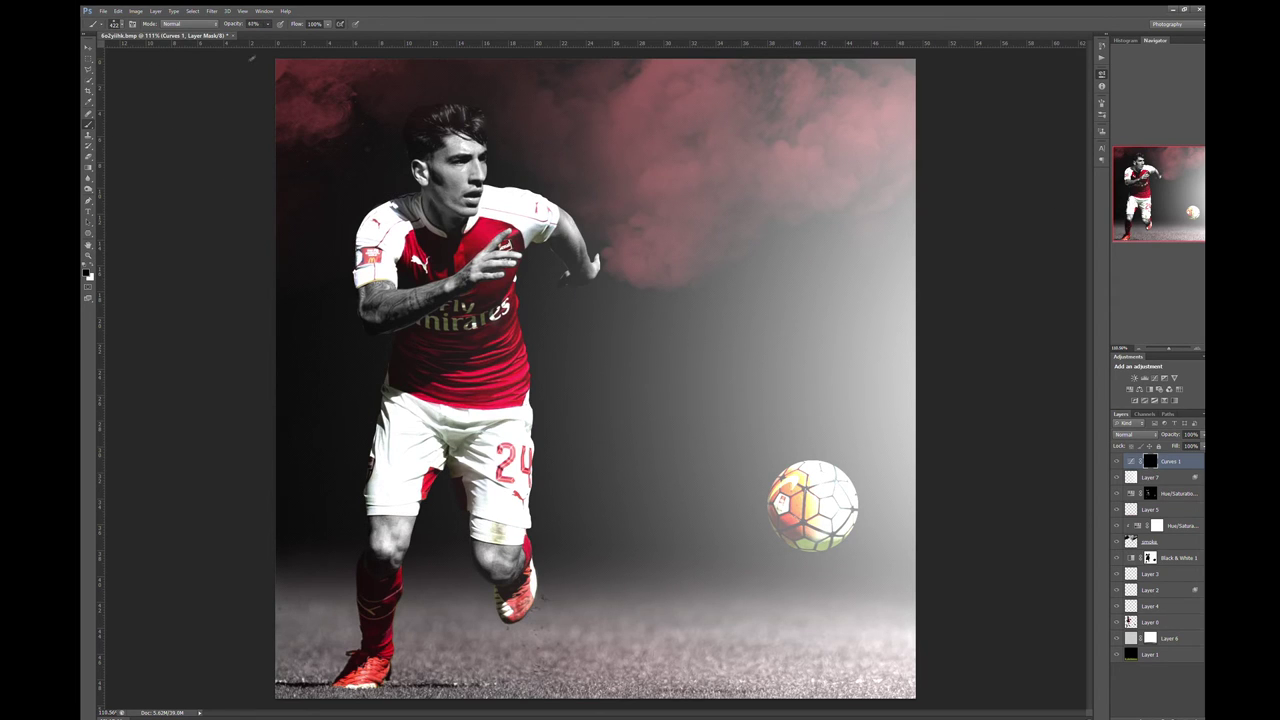
pyautogui.press('1')
pyautogui.press('2')
pyautogui.hotkey('shift', '4')
pyautogui.hotkey('shift', '1')
pyautogui.press('2')
pyautogui.press('6')
pyautogui.press('x')
pyautogui.moveTo(440, 640); pyautogui.dragTo(300, 640)
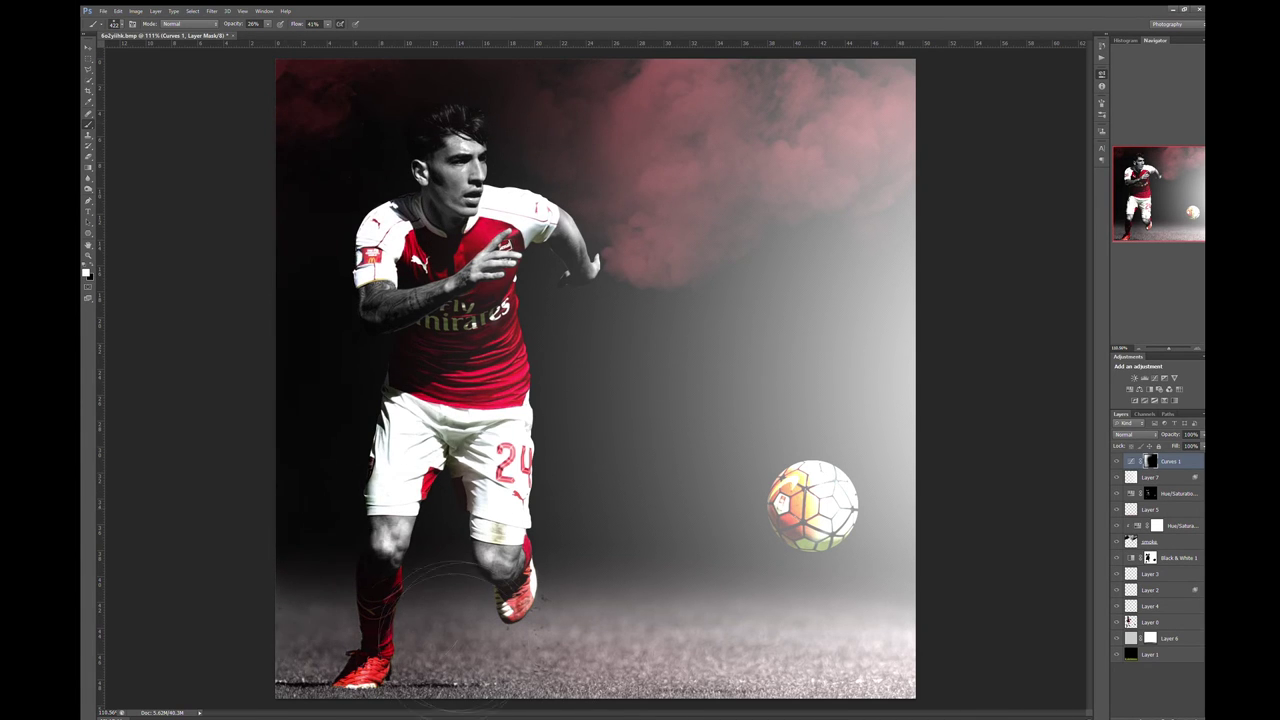
# Raise Layer 7's fill to 92% and add an Exposure adjustment on top
pyautogui.click(1185, 477)
pyautogui.moveTo(1178, 446); pyautogui.dragTo(1195, 446)
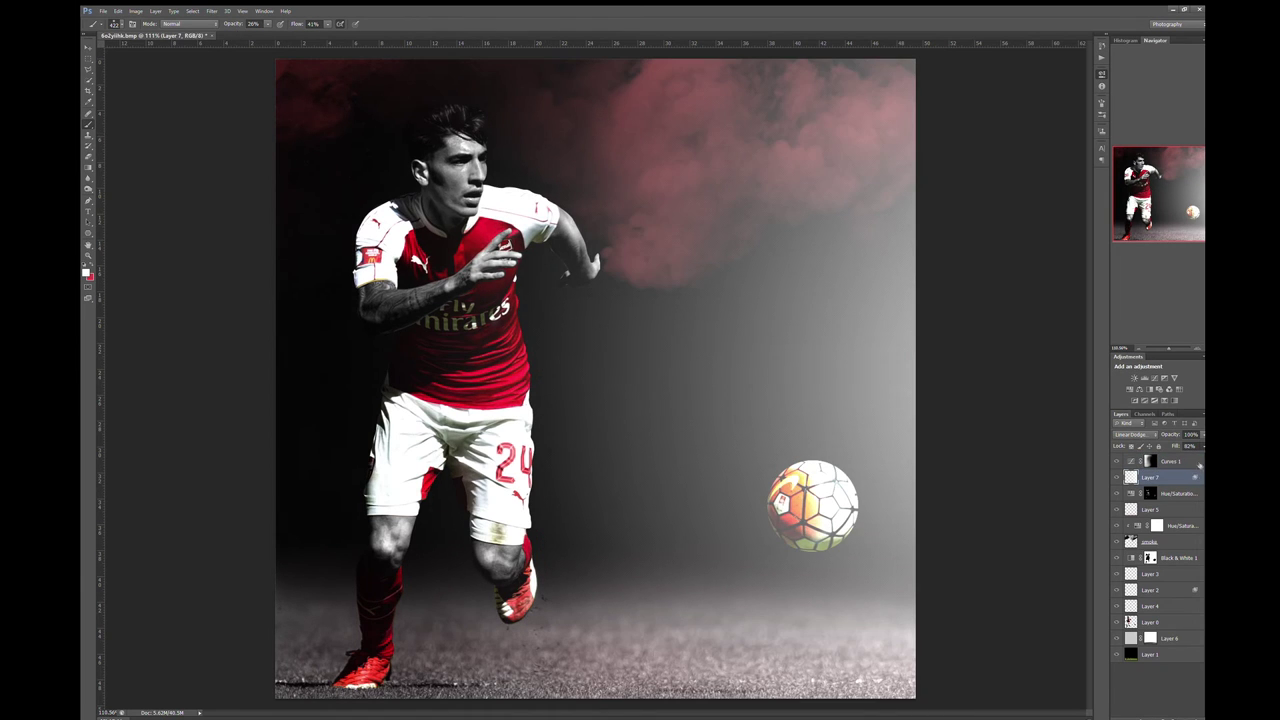
pyautogui.click(1165, 378)
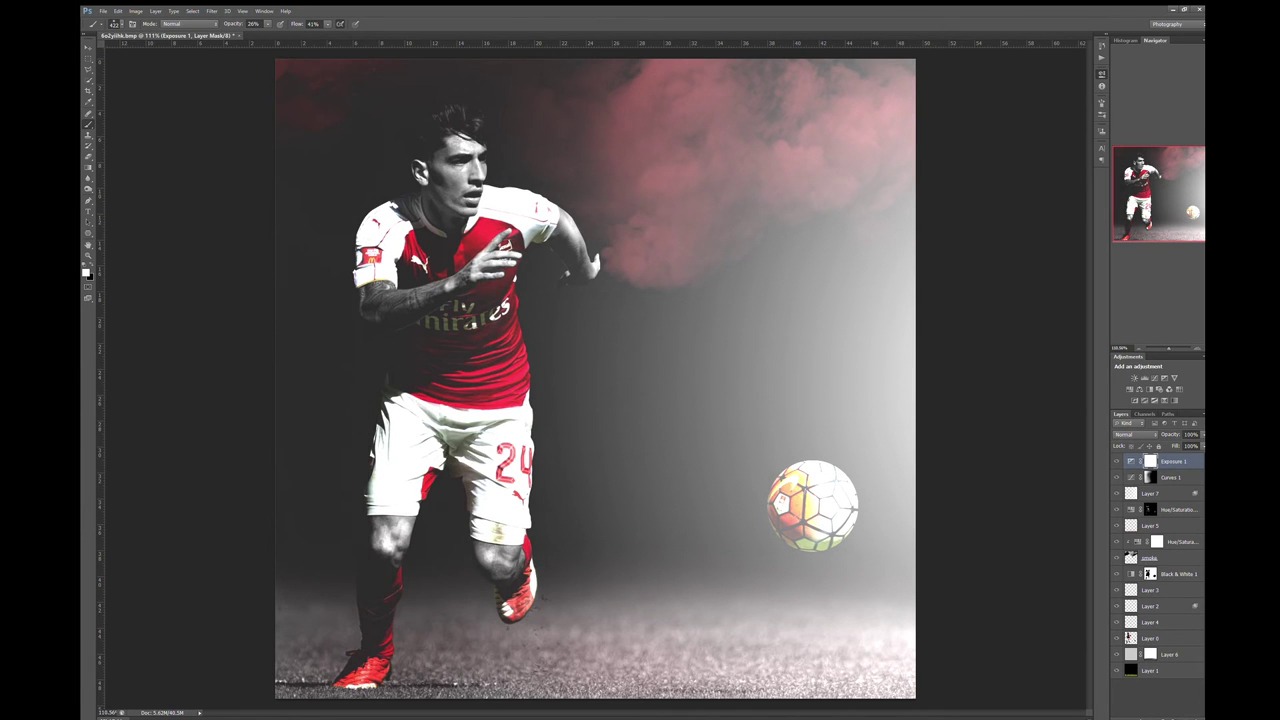
# Add a Soft Light layer above Layer 0 and paint white over the face, hair, hand and raised arm
pyautogui.click(1150, 606)
pyautogui.click(1150, 638)
pyautogui.hotkey('ctrl', 'shift', 'alt', 'n')
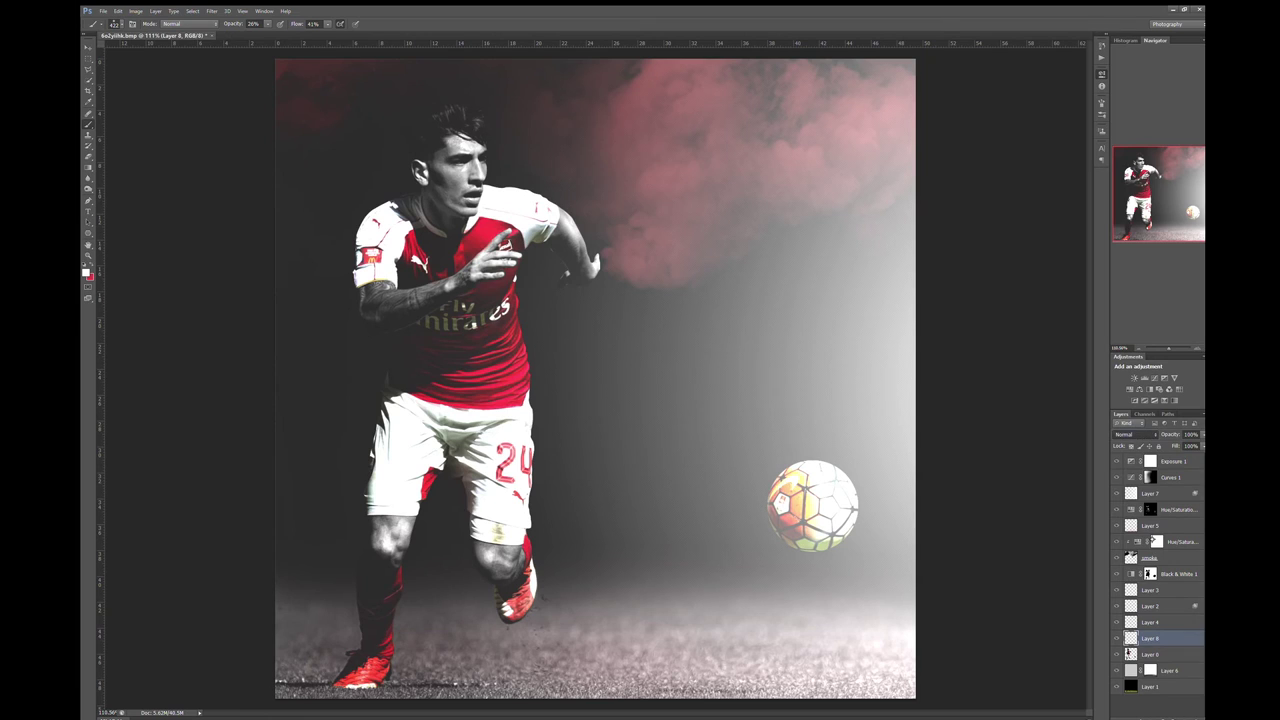
pyautogui.hotkey('shift', 'alt', 'f')
pyautogui.moveTo(470, 181)
pyautogui.mouseDown()
pyautogui.moveTo(478, 172)
pyautogui.moveTo(469, 202)
pyautogui.moveTo(470, 148)
pyautogui.moveTo(423, 177)
pyautogui.moveTo(452, 172)
pyautogui.moveTo(455, 202)
pyautogui.moveTo(517, 170)
pyautogui.mouseUp()
pyautogui.moveTo(490, 256); pyautogui.dragTo(508, 264)
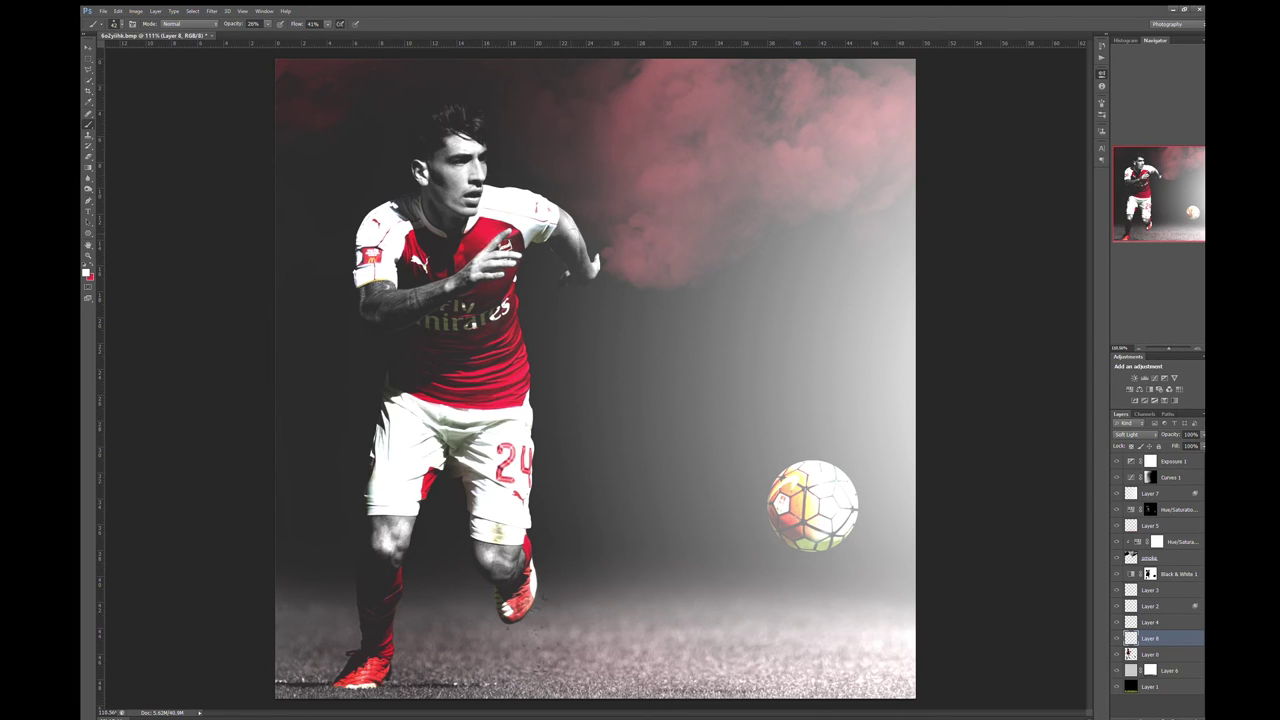
pyautogui.moveTo(570, 225); pyautogui.dragTo(592, 269)
# Add a Hue/Saturation adjustment above the glow layer, Layer 7
pyautogui.click(1125, 622)
pyautogui.click(1145, 590)
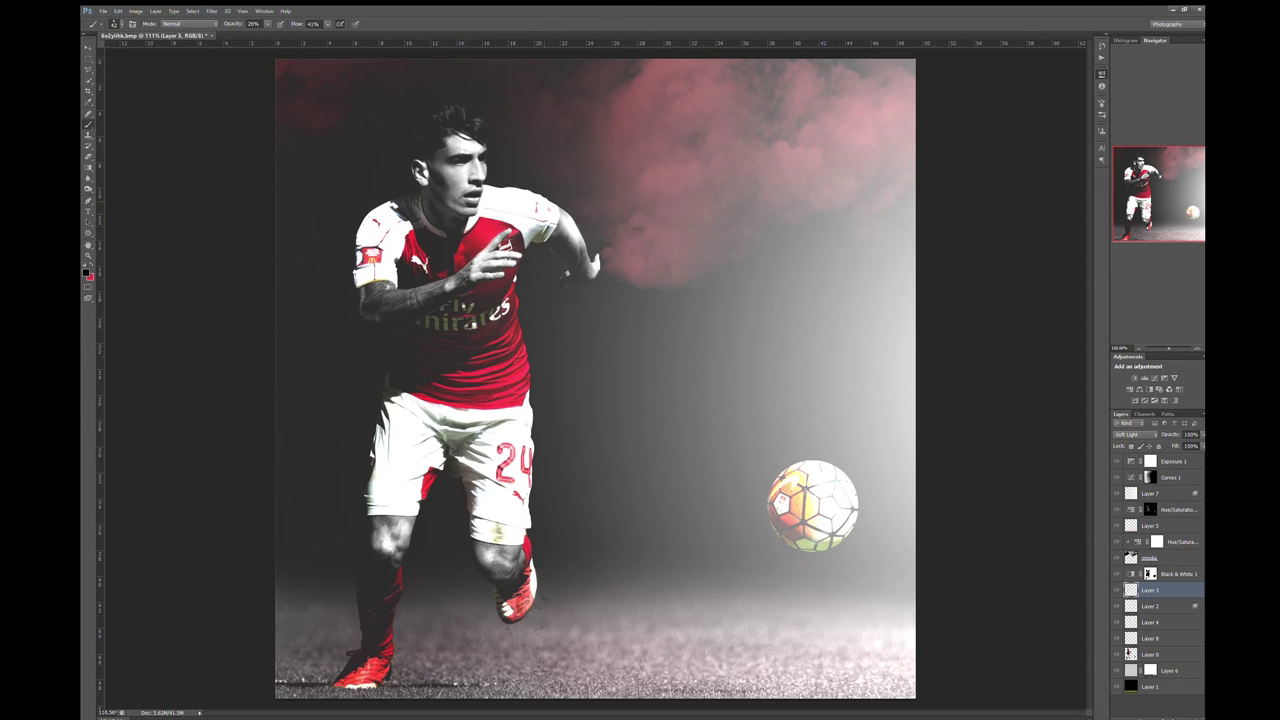
pyautogui.click(1188, 494)
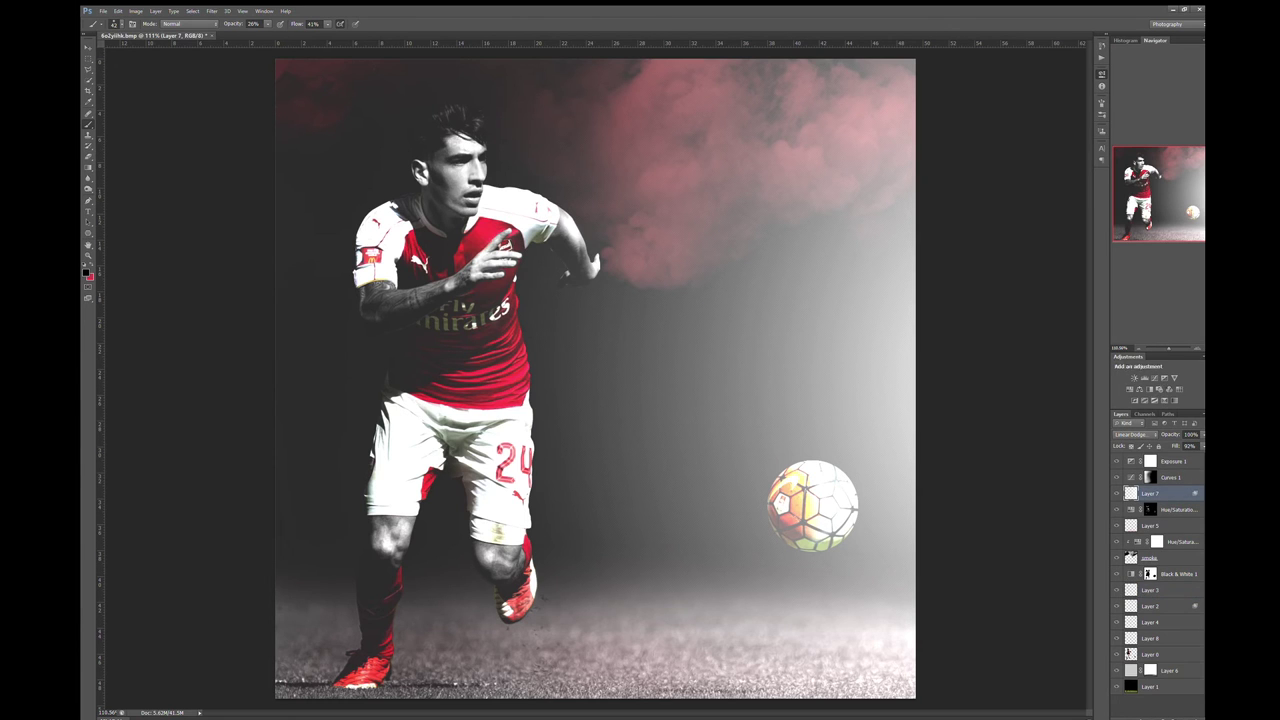
pyautogui.click(1130, 389)
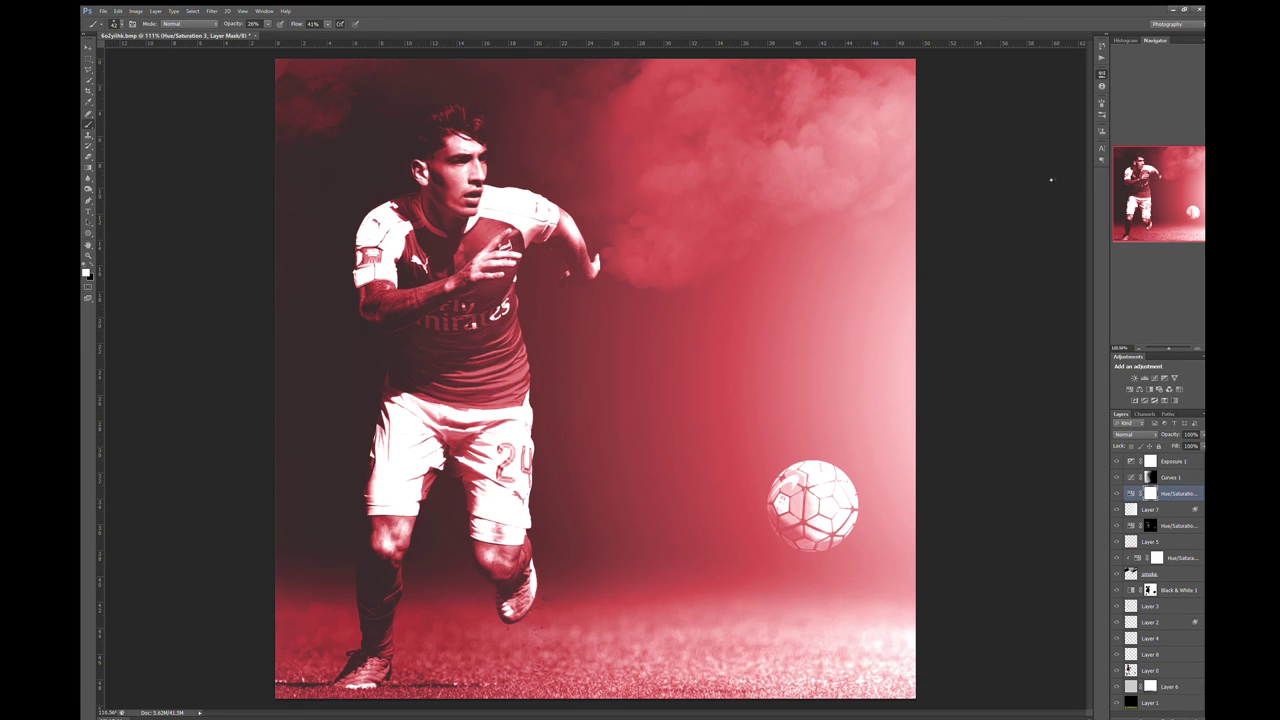
# Clip the red Hue/Saturation tint to Layer 7 and begin transforming the placed dust texture
pyautogui.hotkey('ctrl', 'alt', 'g')
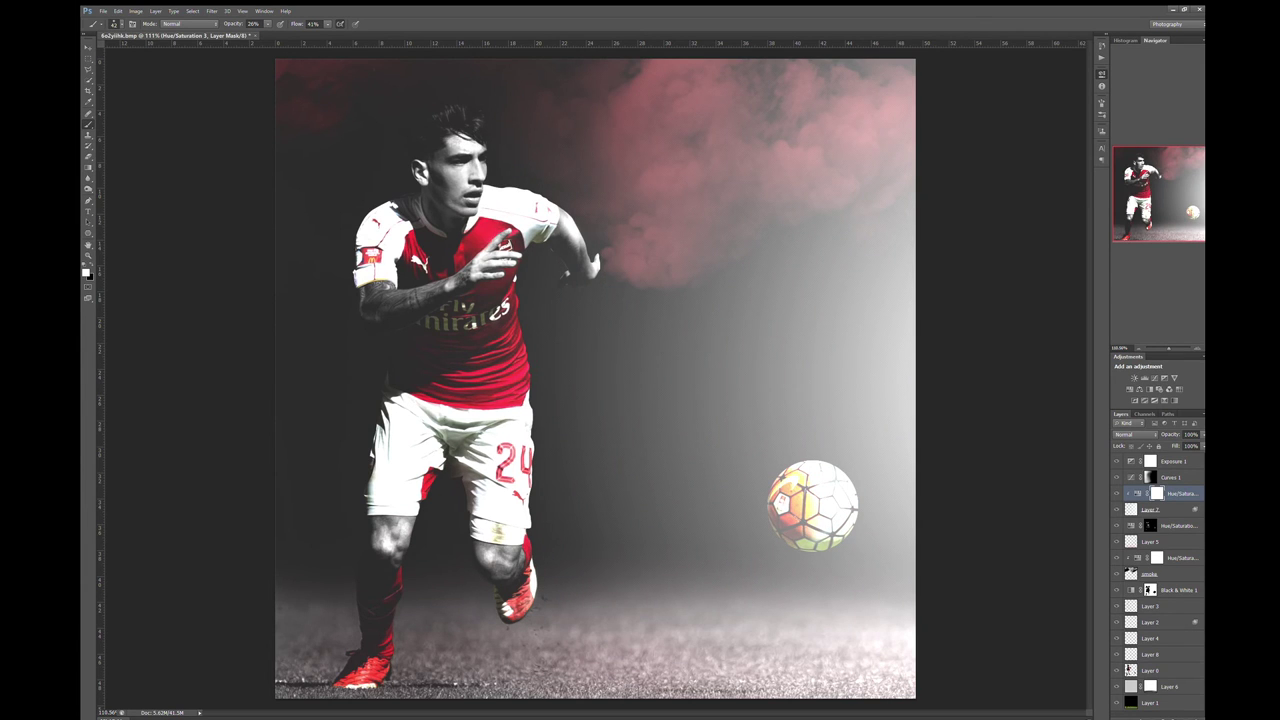
pyautogui.hotkey('ctrl', 't')
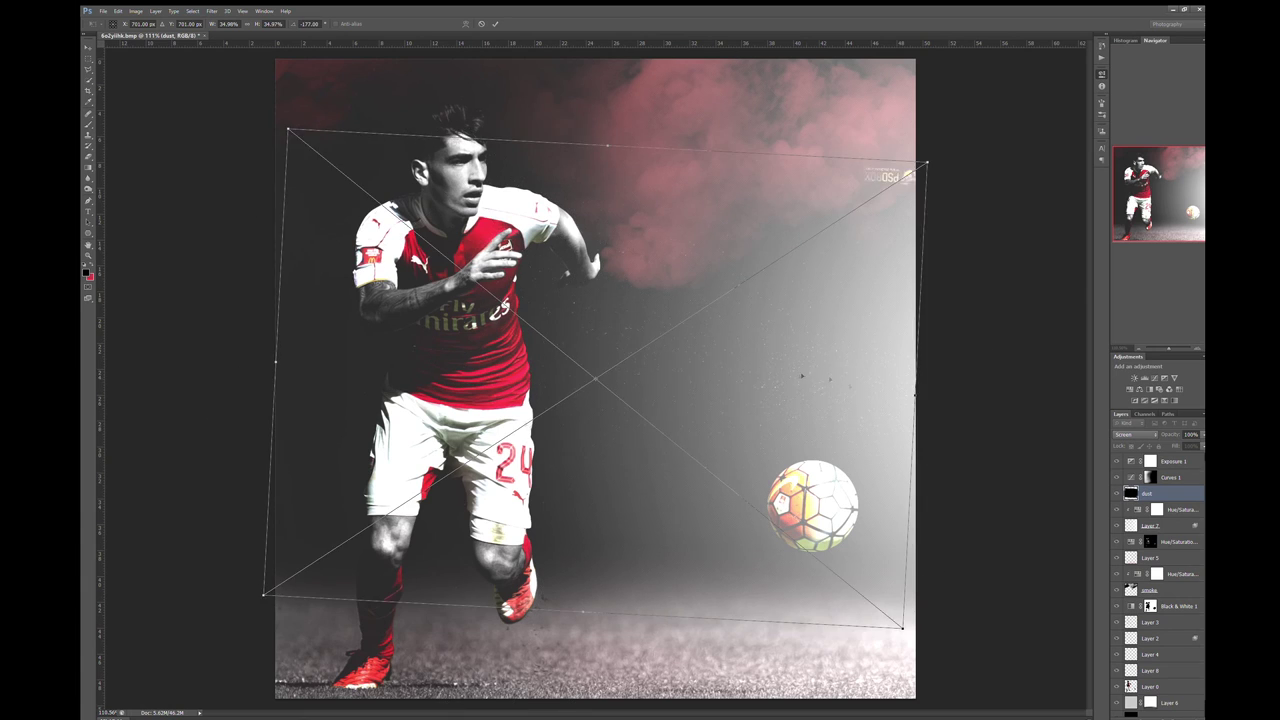
# Tilt the dust texture, move the footballcreator watermark bottom-right, and stamp all visible layers
pyautogui.moveTo(930, 150); pyautogui.dragTo(972, 430)
pyautogui.press('Return')
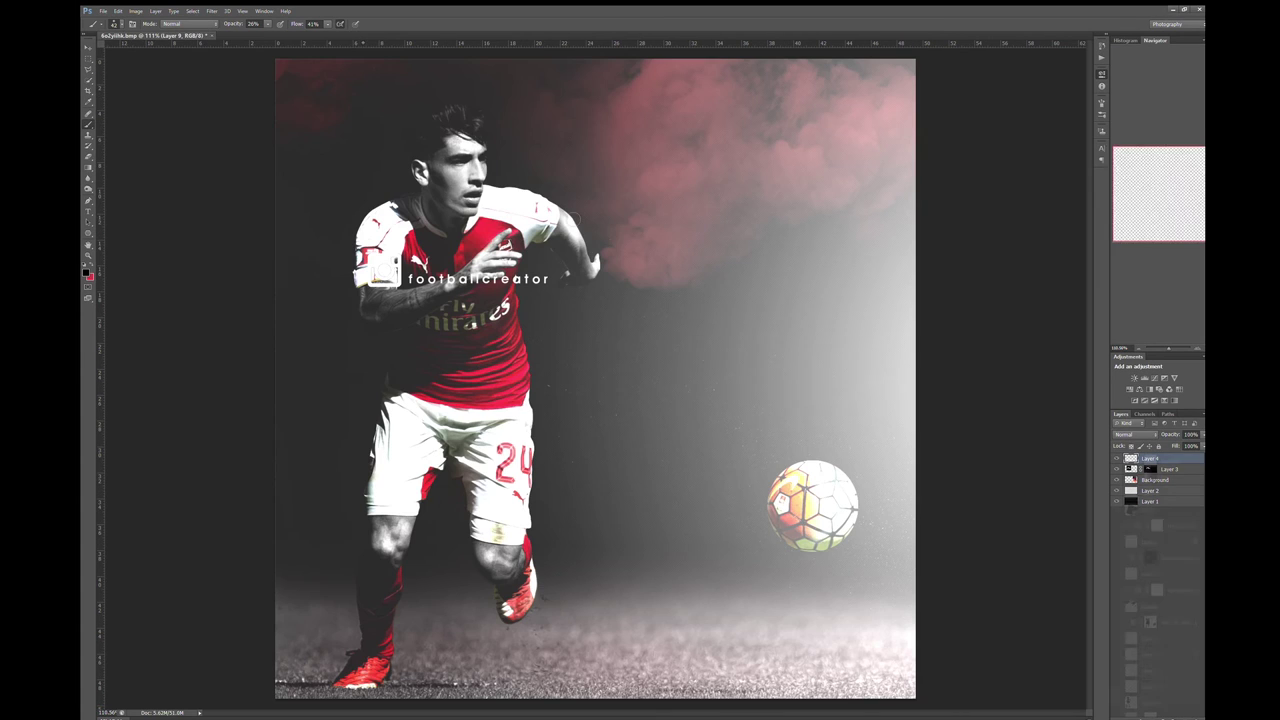
pyautogui.press('v')
pyautogui.moveTo(461, 284); pyautogui.dragTo(830, 690)
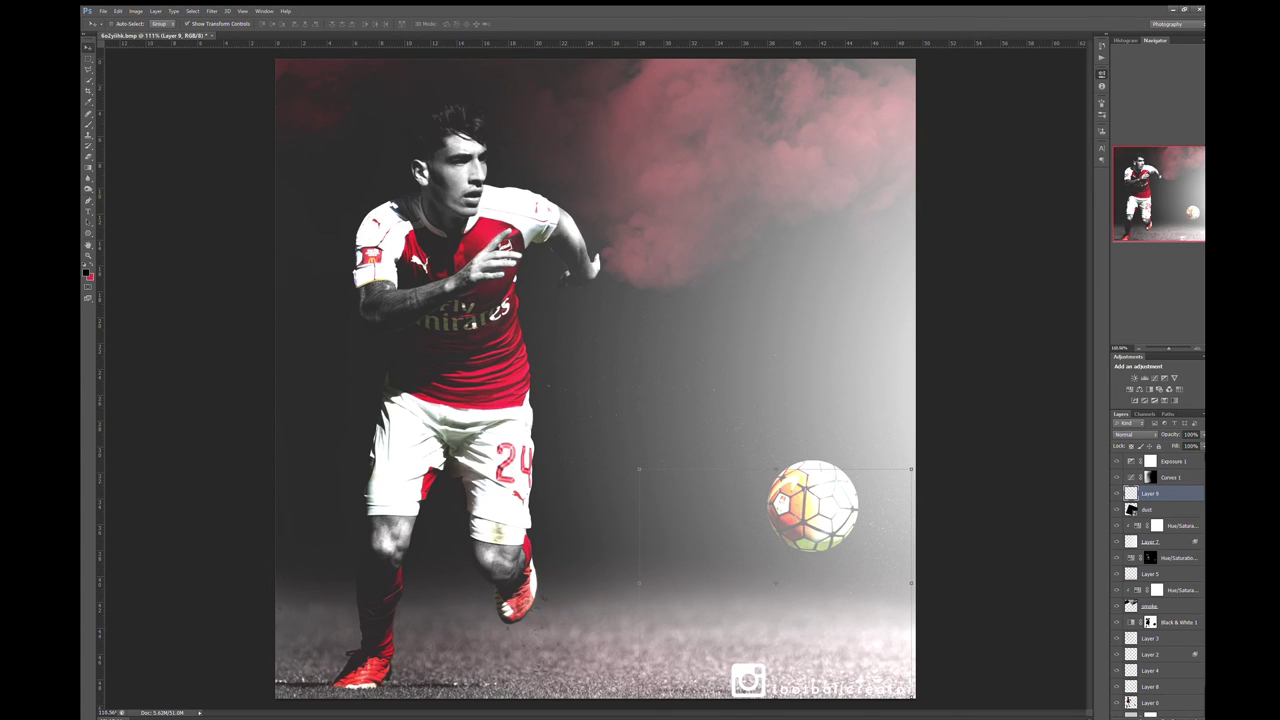
pyautogui.hotkey('ctrl', 'shift', 'e')
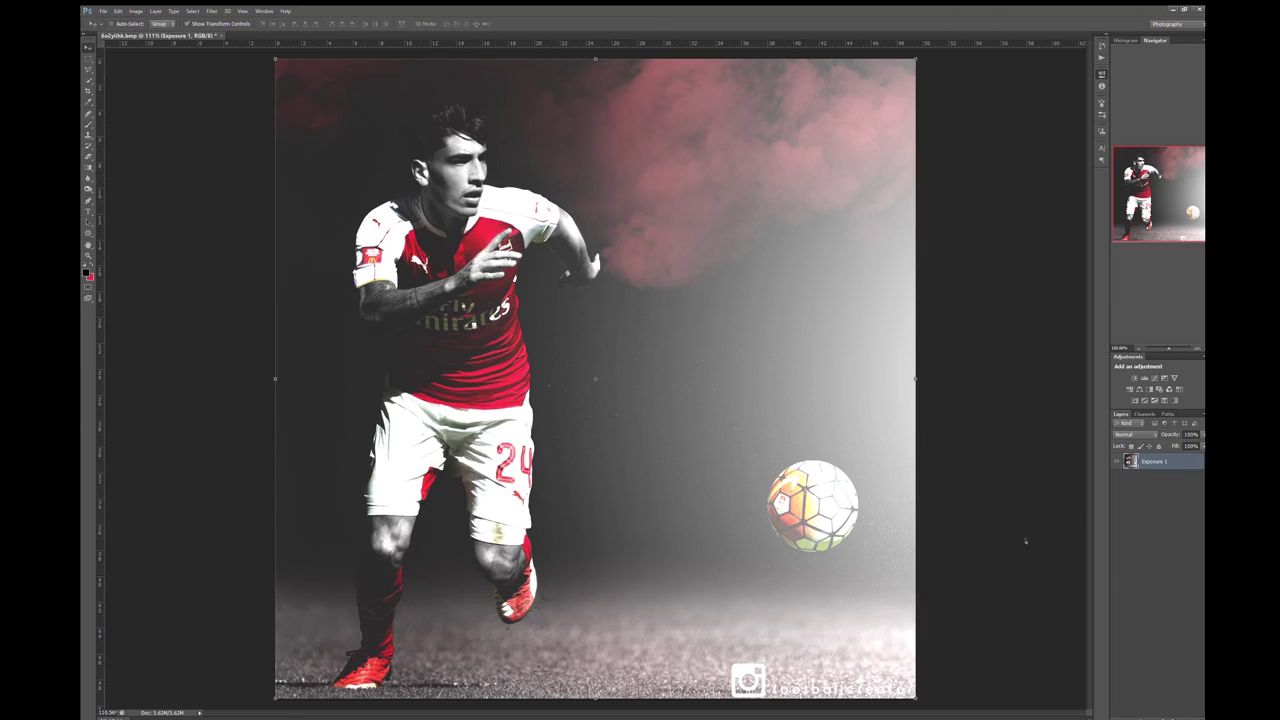
# Duplicate the merged layer and set the copy to Overlay blending
pyautogui.hotkey('ctrl', 'j')
pyautogui.hotkey('shift', 'alt', 'o')
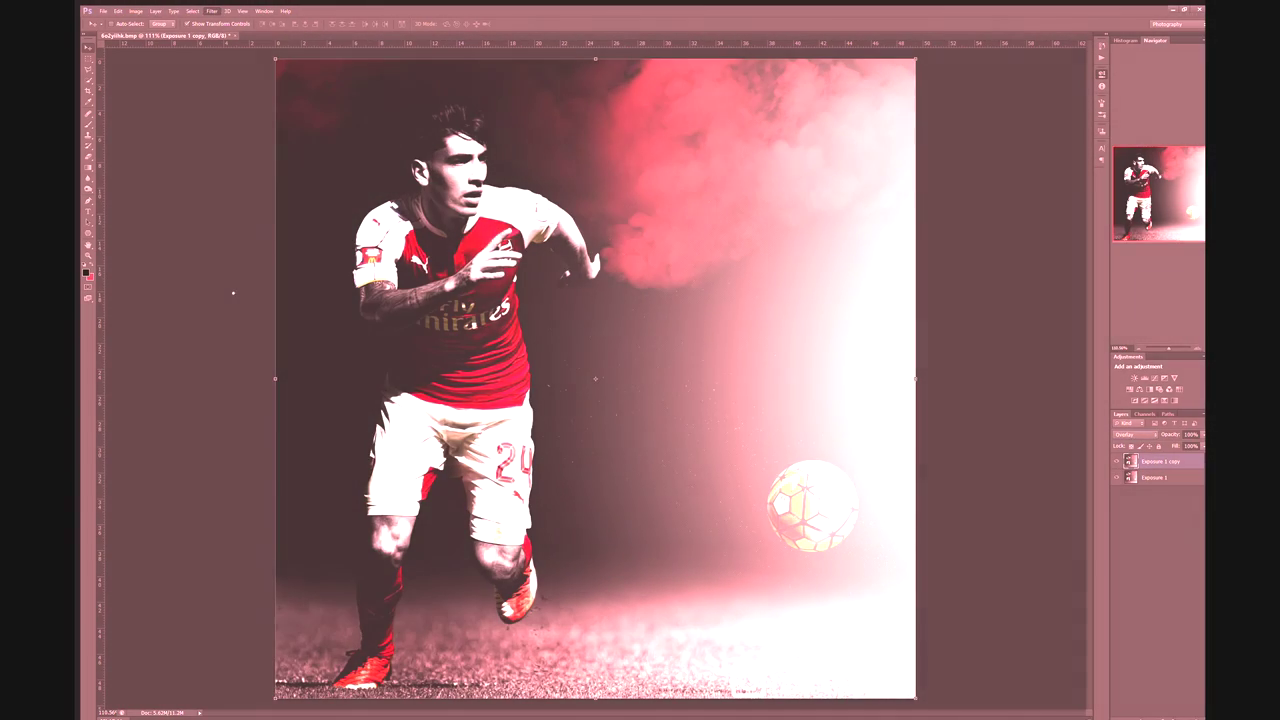